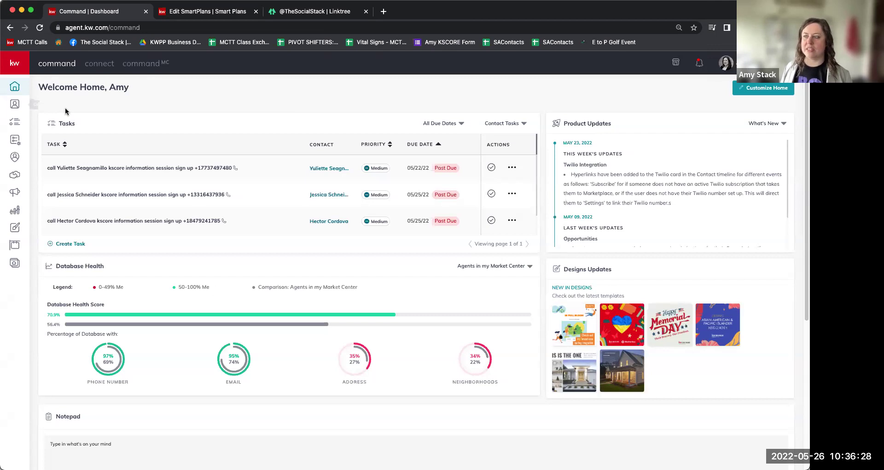
Open the SmartPlans section.
{"action": "left_click", "coordinate": [16, 142]}
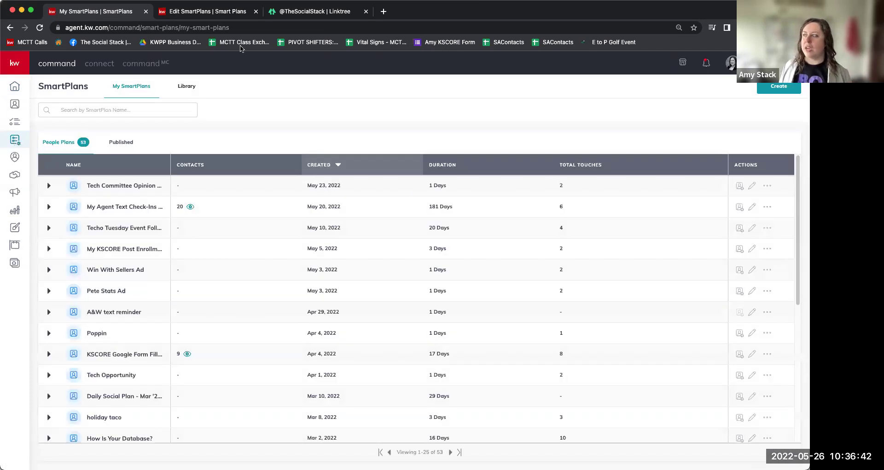
Switch to the Techo Tuesday Event Follow Up plan and examine its text message, delay, social media task and call steps.
{"action": "left_click", "coordinate": [177, 12]}
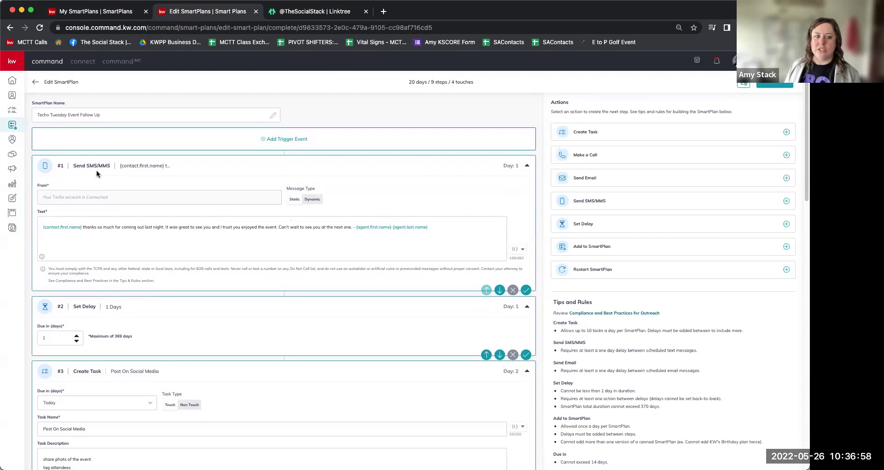
{"action": "scroll", "coordinate": [211, 293], "scroll_direction": "down", "scroll_amount": 1}
{"action": "scroll", "coordinate": [211, 293], "scroll_direction": "down", "scroll_amount": 5}
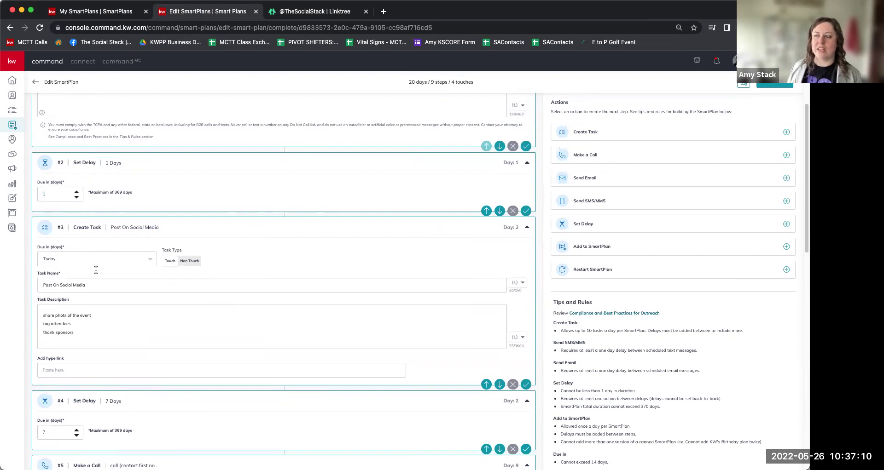
{"action": "scroll", "coordinate": [118, 259], "scroll_direction": "down", "scroll_amount": 1}
{"action": "scroll", "coordinate": [161, 285], "scroll_direction": "down", "scroll_amount": 1}
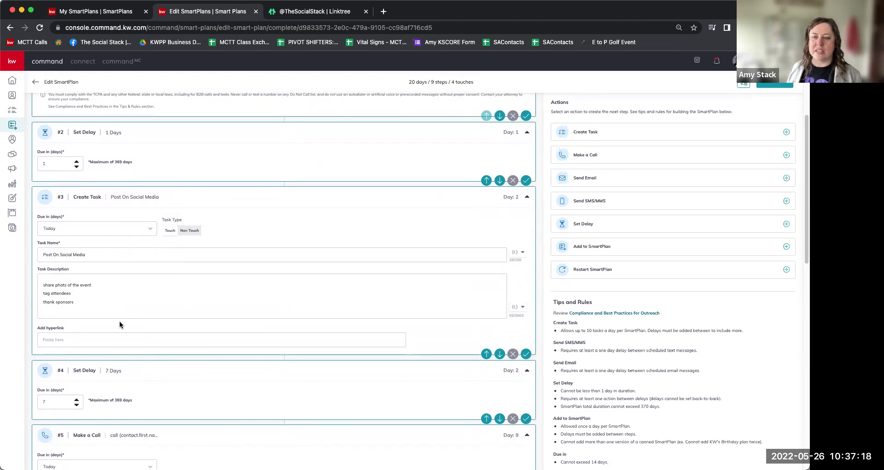
{"action": "scroll", "coordinate": [125, 314], "scroll_direction": "down", "scroll_amount": 4}
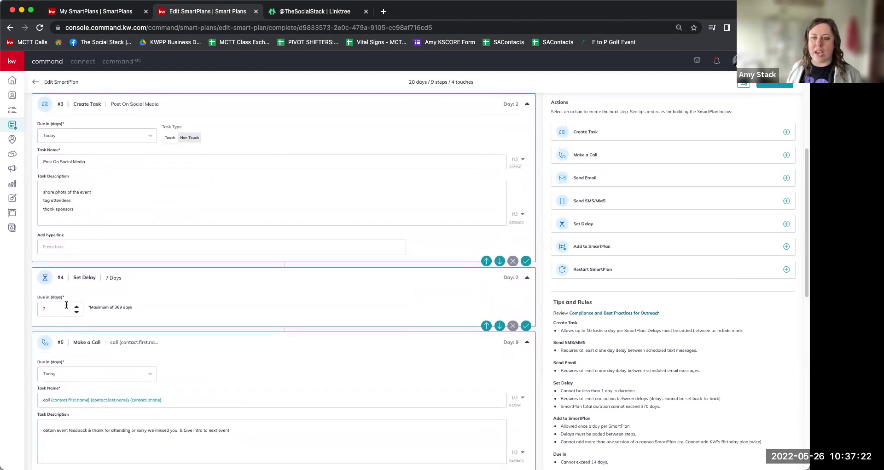
{"action": "scroll", "coordinate": [66, 305], "scroll_direction": "down", "scroll_amount": 6}
{"action": "scroll", "coordinate": [66, 305], "scroll_direction": "down", "scroll_amount": 2}
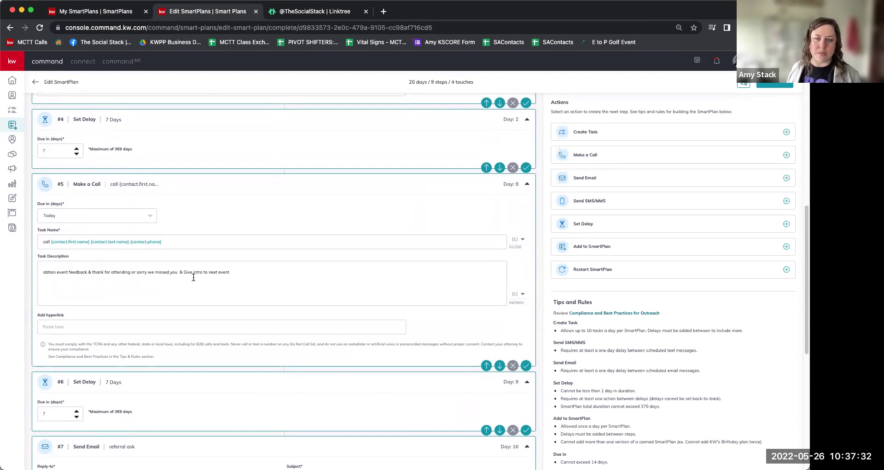
{"action": "scroll", "coordinate": [193, 278], "scroll_direction": "down", "scroll_amount": 2}
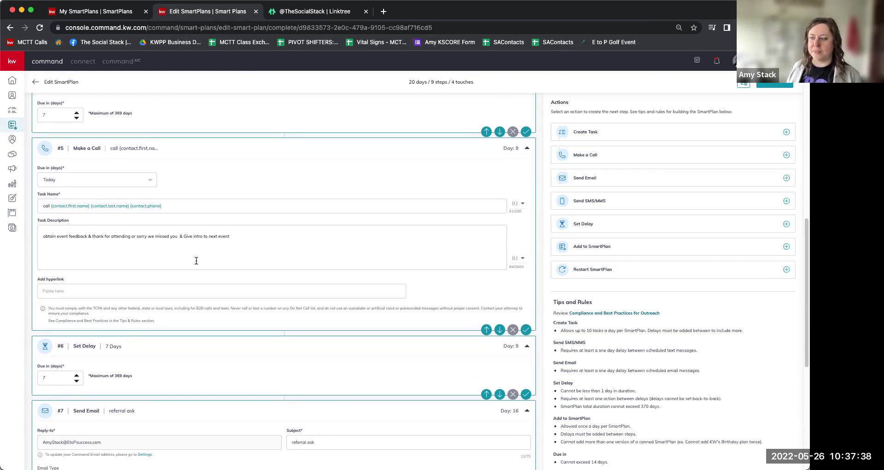
Examine the plan's referral email content, the delays around it and the final Add to SmartPlan step.
{"action": "scroll", "coordinate": [196, 261], "scroll_direction": "down", "scroll_amount": 5}
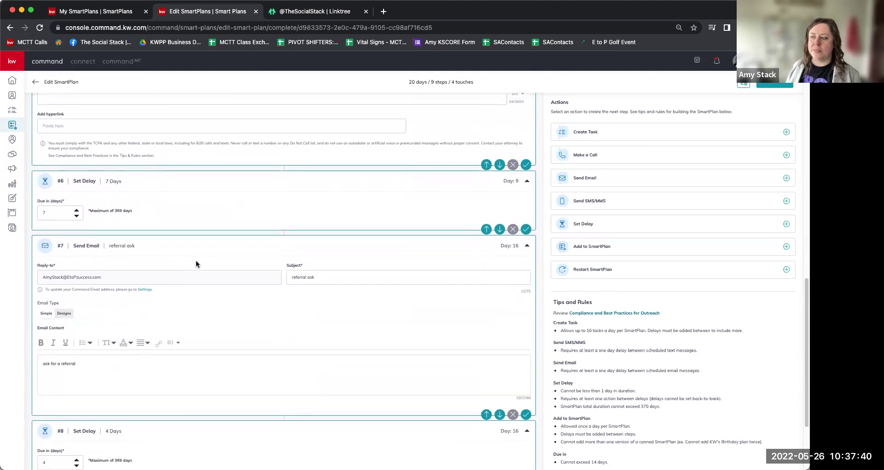
{"action": "scroll", "coordinate": [184, 260], "scroll_direction": "down", "scroll_amount": 1}
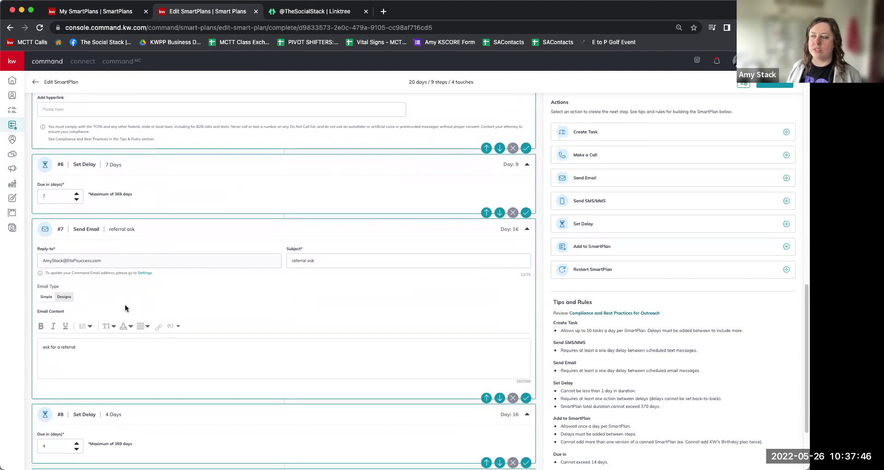
{"action": "scroll", "coordinate": [91, 284], "scroll_direction": "down", "scroll_amount": 2}
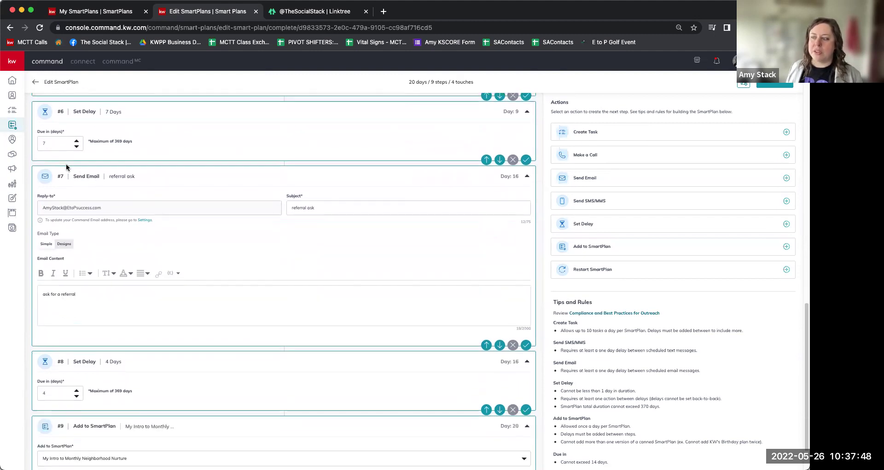
{"action": "triple_click", "coordinate": [50, 293]}
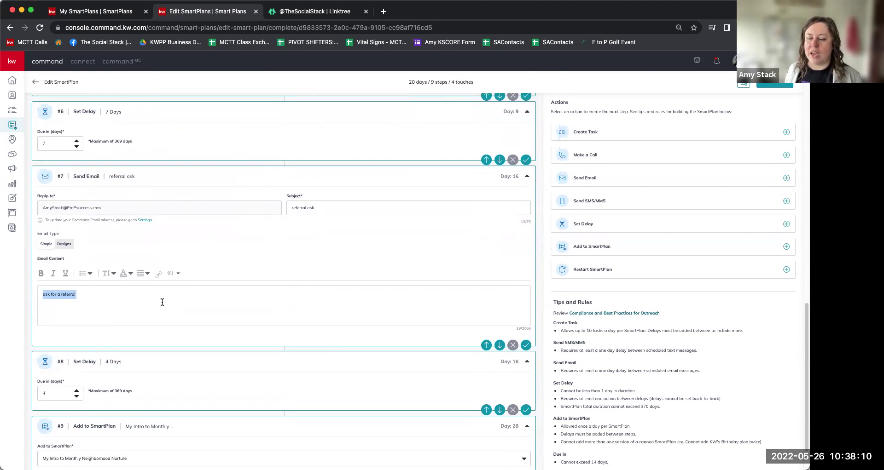
{"action": "scroll", "coordinate": [162, 302], "scroll_direction": "down", "scroll_amount": 3}
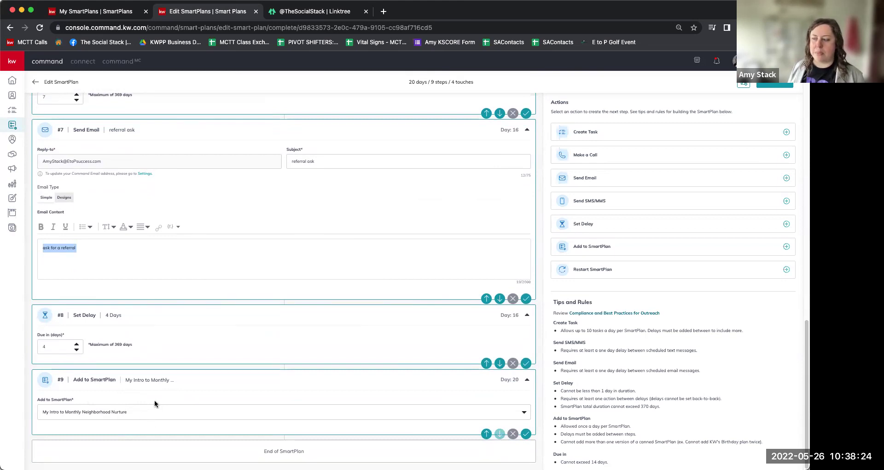
Go back over the plan from its opening text message through the Post On Social Media task to the call step.
{"action": "scroll", "coordinate": [186, 344], "scroll_direction": "up", "scroll_amount": 2}
{"action": "scroll", "coordinate": [187, 346], "scroll_direction": "up", "scroll_amount": 10}
{"action": "scroll", "coordinate": [187, 346], "scroll_direction": "up", "scroll_amount": 6}
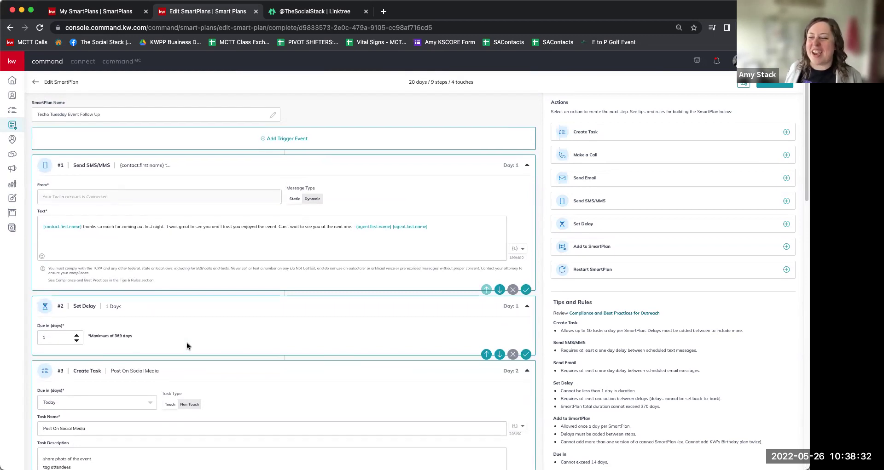
{"action": "scroll", "coordinate": [187, 346], "scroll_direction": "down", "scroll_amount": 2}
{"action": "scroll", "coordinate": [186, 346], "scroll_direction": "down", "scroll_amount": 9}
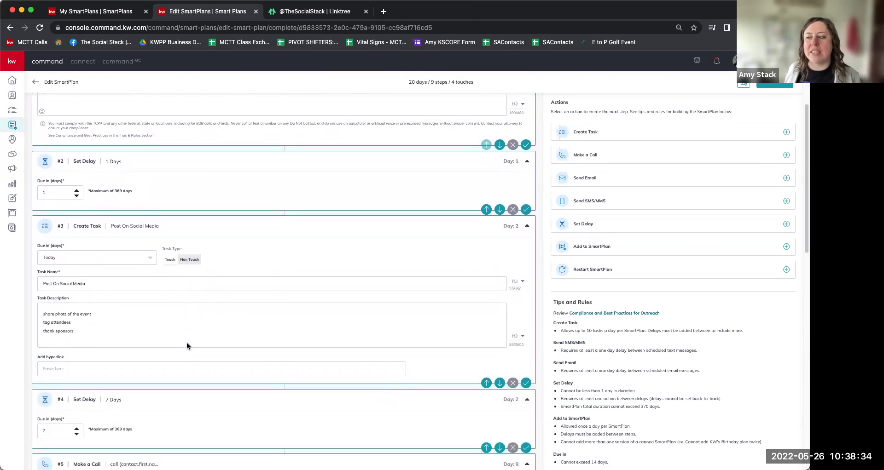
{"action": "scroll", "coordinate": [187, 346], "scroll_direction": "down", "scroll_amount": 5}
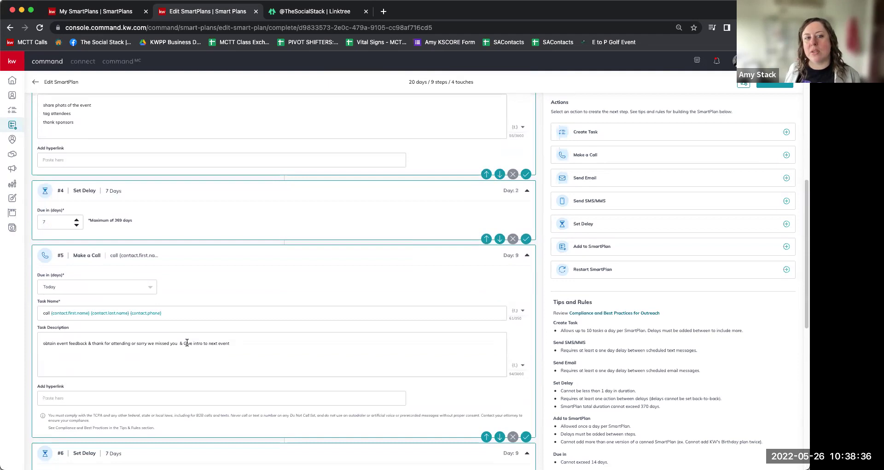
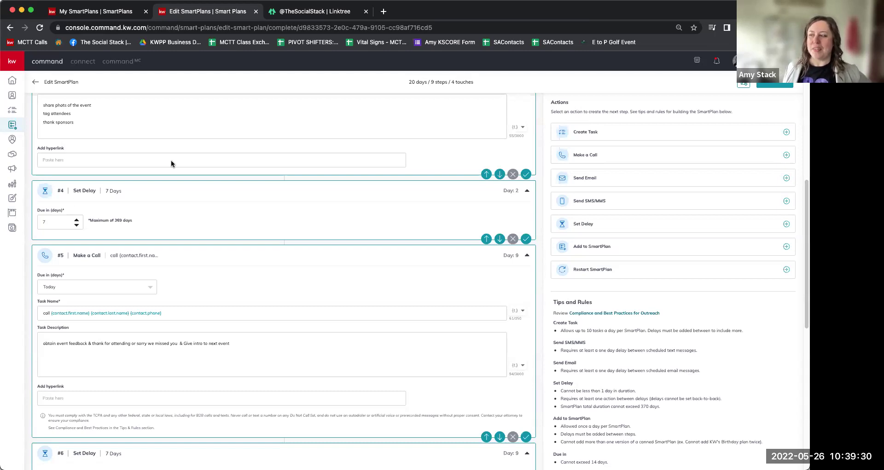
{"action": "scroll", "coordinate": [224, 263], "scroll_direction": "up", "scroll_amount": 6}
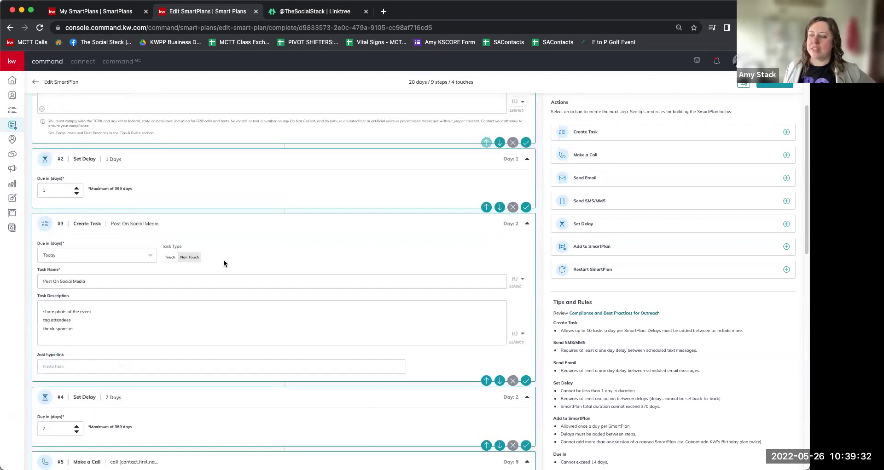
{"action": "scroll", "coordinate": [223, 258], "scroll_direction": "up", "scroll_amount": 2}
{"action": "scroll", "coordinate": [256, 271], "scroll_direction": "down", "scroll_amount": 5}
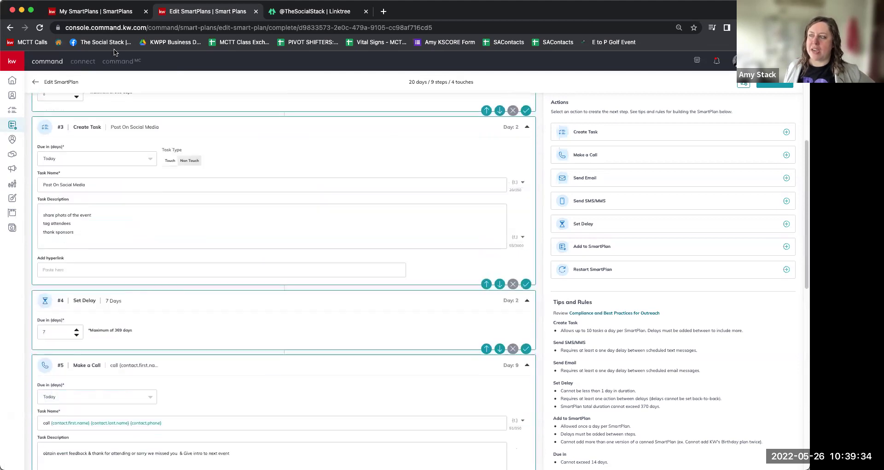
Return to the My SmartPlans list and create a new SmartPlan named "Event Follow Up - The Social Stack".
{"action": "left_click", "coordinate": [96, 9]}
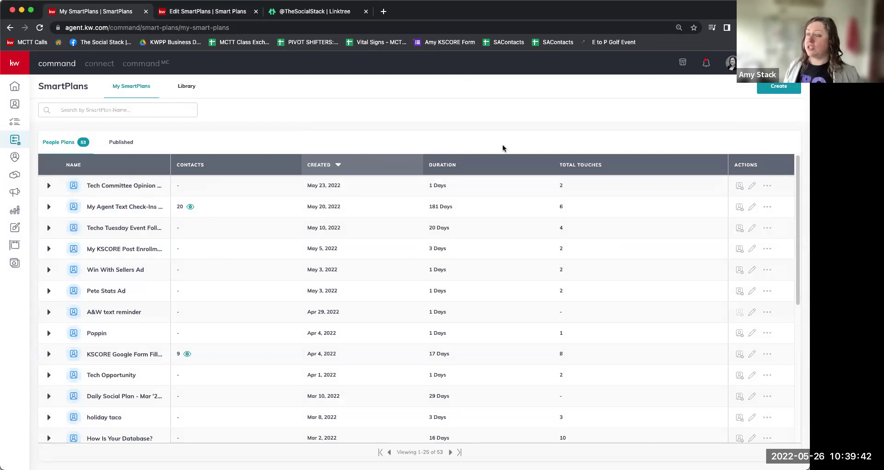
{"action": "left_click", "coordinate": [779, 87]}
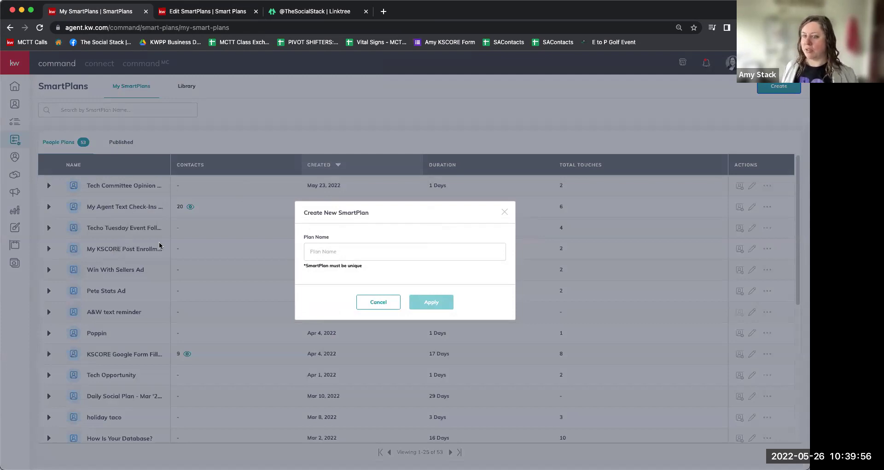
{"action": "left_click", "coordinate": [334, 242]}
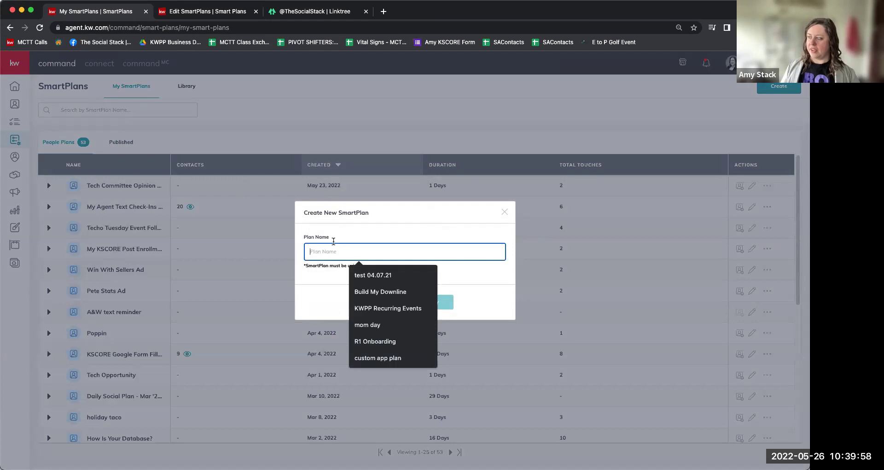
{"action": "type", "text": "Fol"}
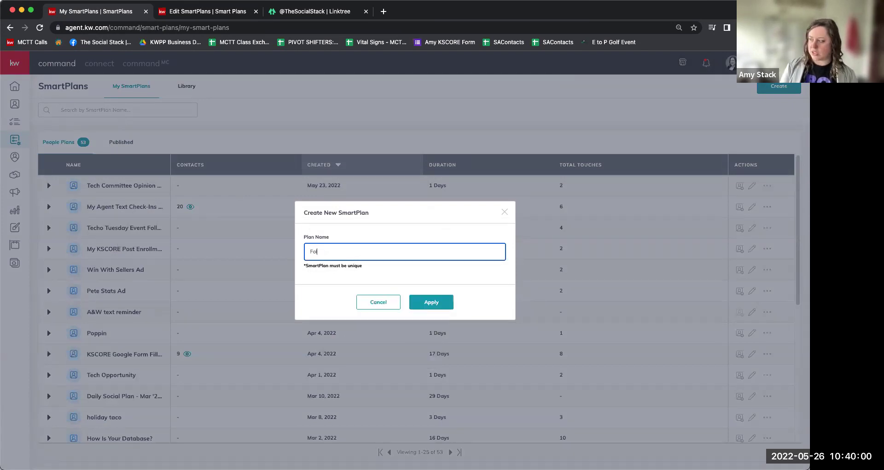
{"action": "type", "text": "low"}
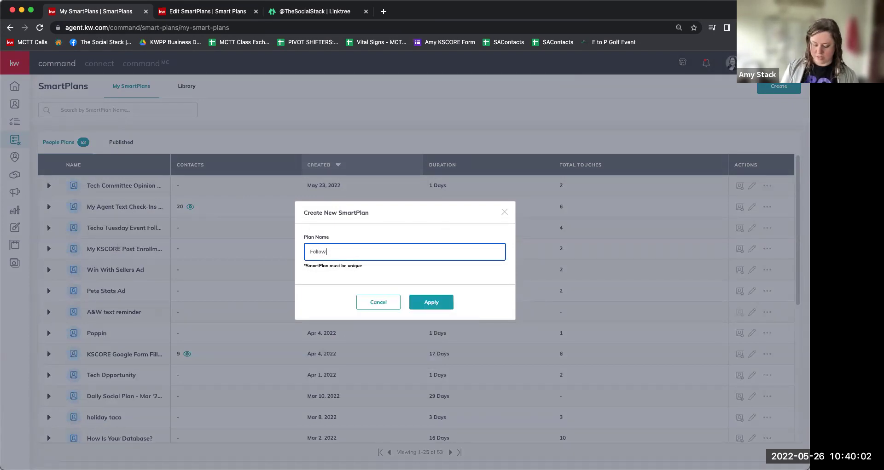
{"action": "type", "text": " Up - "}
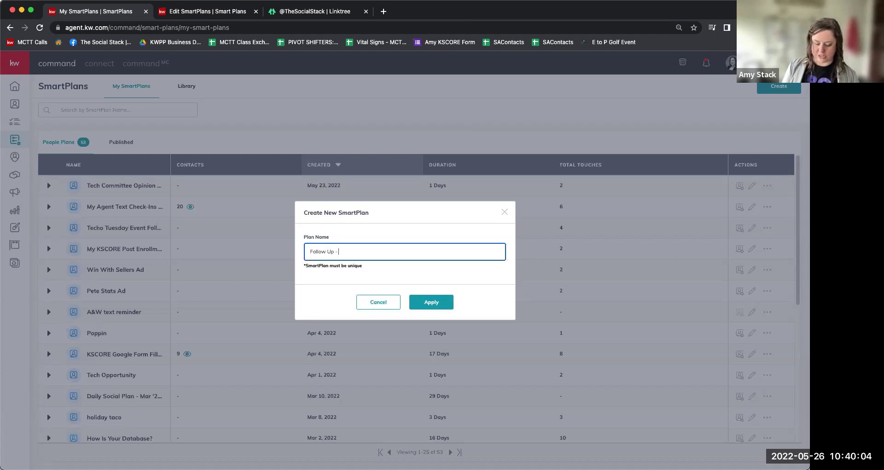
{"action": "type", "text": "The Socia"}
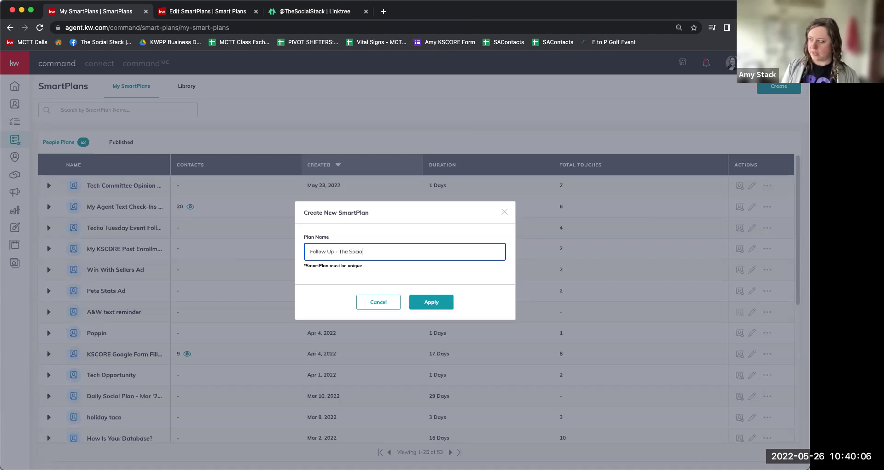
{"action": "type", "text": "l Stack"}
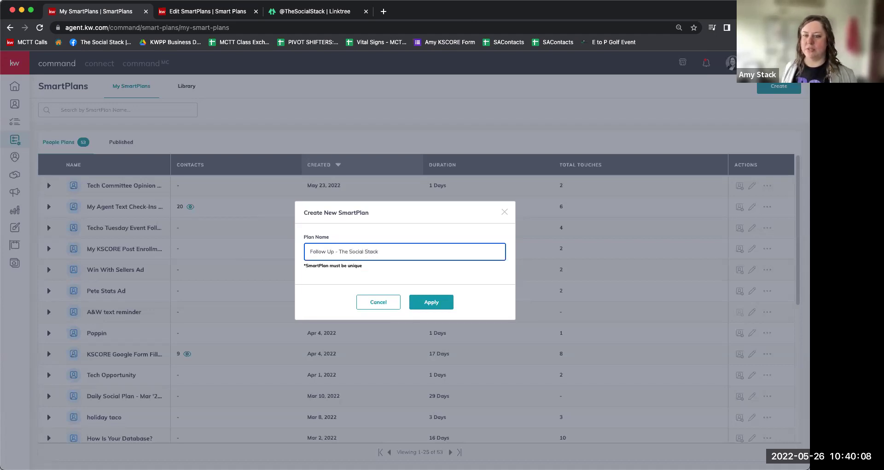
{"action": "left_click", "coordinate": [308, 252]}
{"action": "type", "text": "Event"}
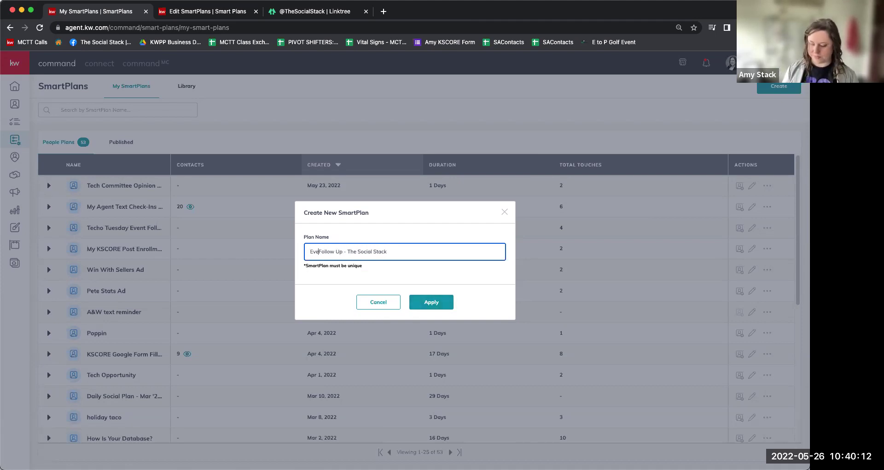
{"action": "left_click", "coordinate": [428, 302]}
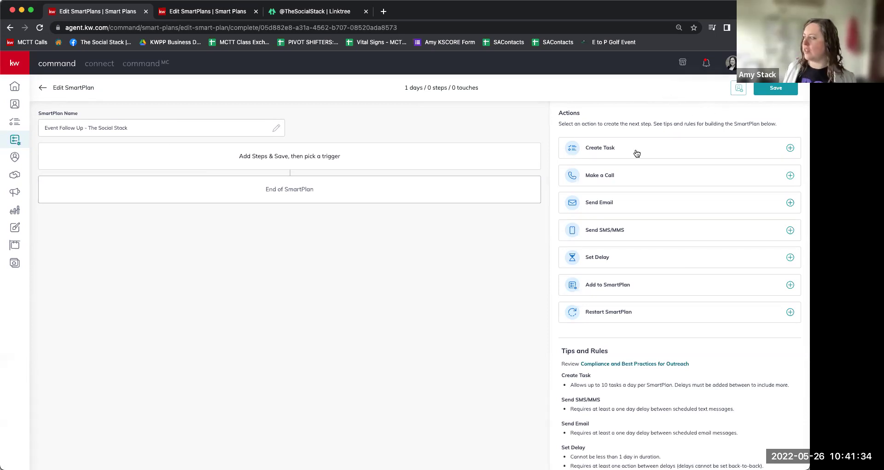
Add a Send SMS/MMS step and fill its text with the thank-you message copied from the Techo Tuesday Event Follow Up plan.
{"action": "left_click", "coordinate": [632, 234]}
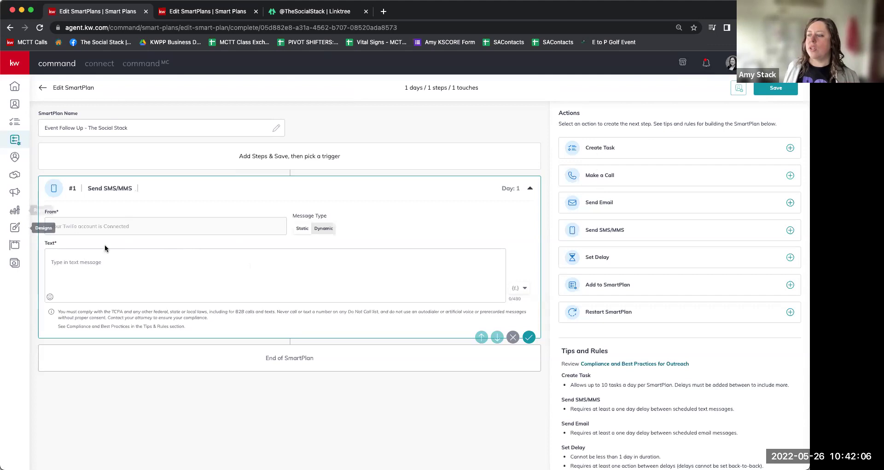
{"action": "left_click", "coordinate": [105, 260]}
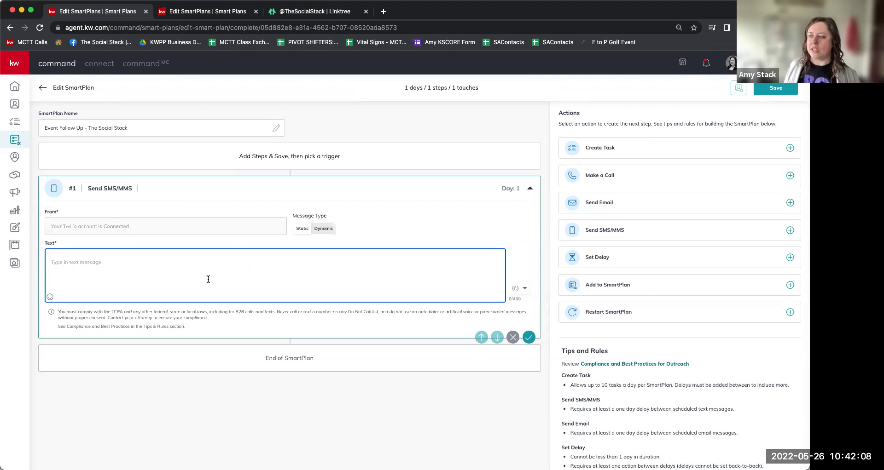
{"action": "left_click", "coordinate": [212, 11]}
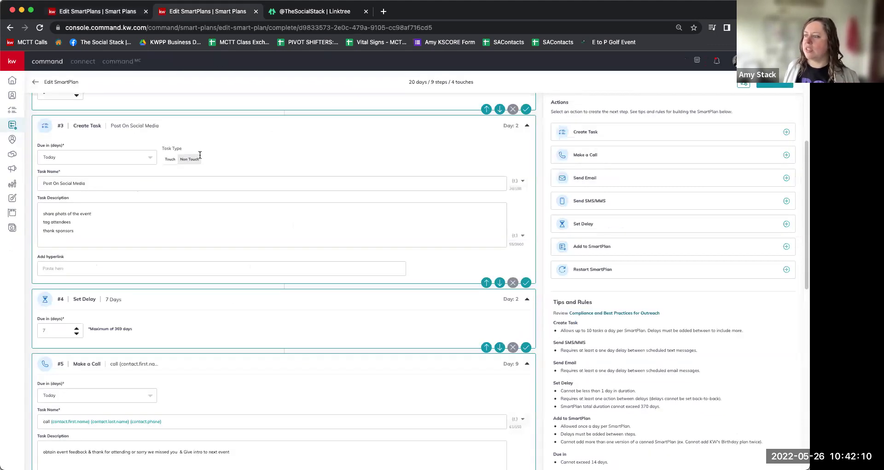
{"action": "scroll", "coordinate": [181, 193], "scroll_direction": "up", "scroll_amount": 3}
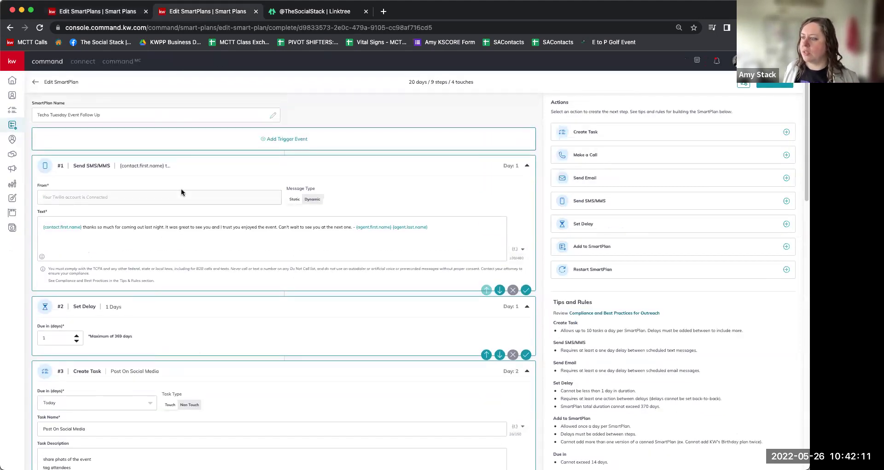
{"action": "triple_click", "coordinate": [159, 227]}
{"action": "right_click", "coordinate": [159, 227]}
{"action": "left_click", "coordinate": [195, 299]}
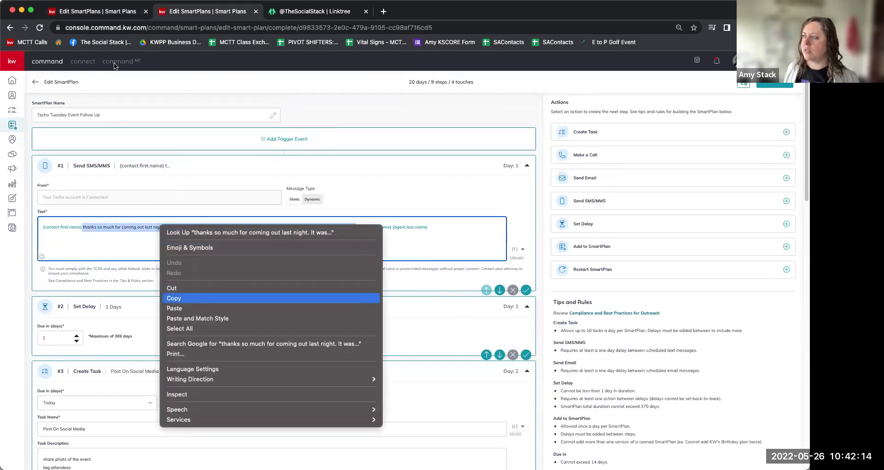
{"action": "left_click", "coordinate": [116, 10]}
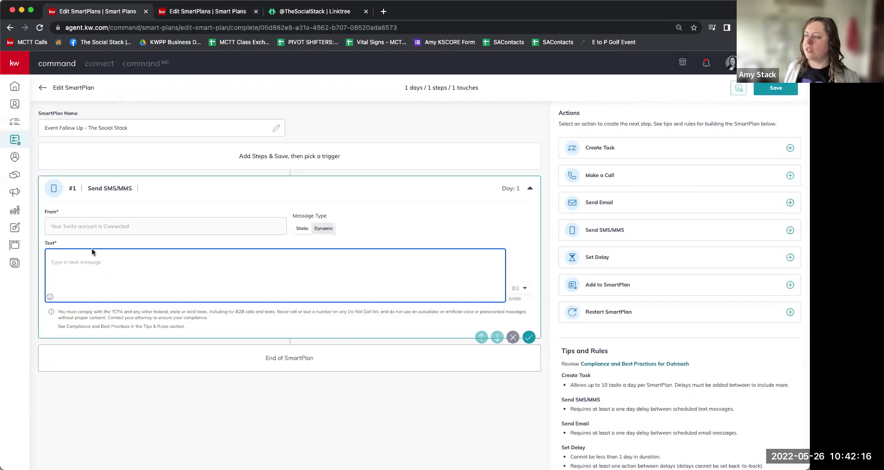
{"action": "right_click", "coordinate": [92, 259]}
{"action": "key", "text": "Return"}
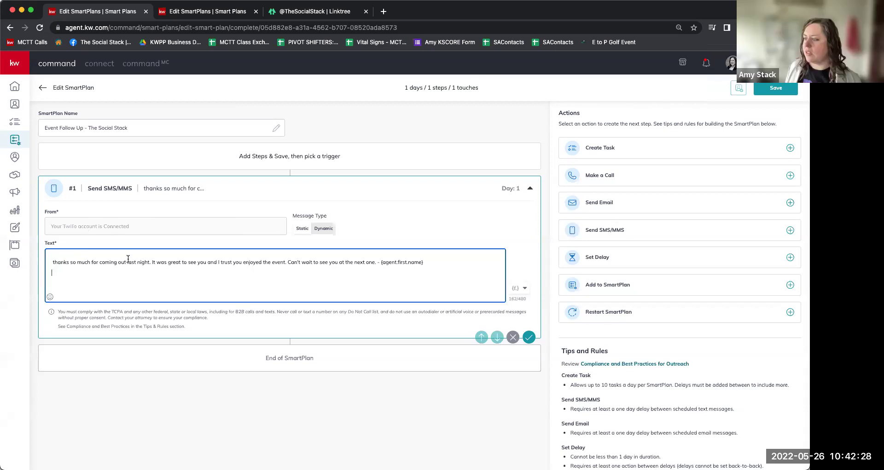
Change "last night" to "yesterday." in the text message and remove its plain-text agent name sign-off.
{"action": "left_click_drag", "start_coordinate": [127, 262], "coordinate": [151, 261]}
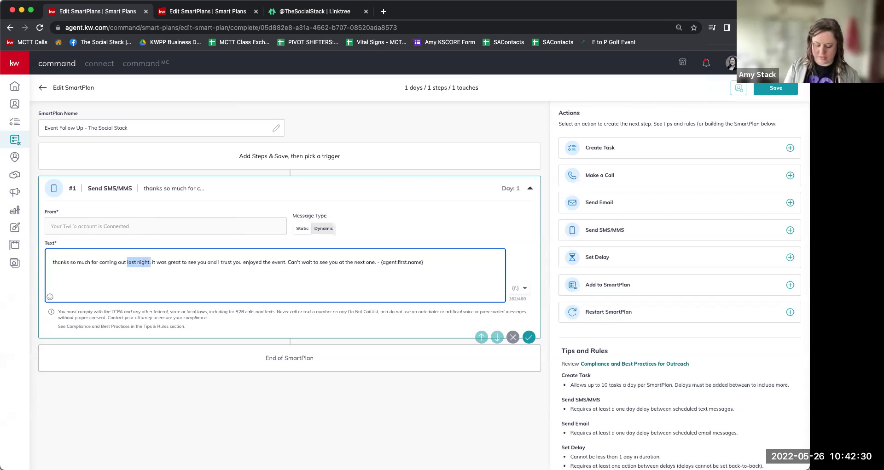
{"action": "type", "text": "yesterday"}
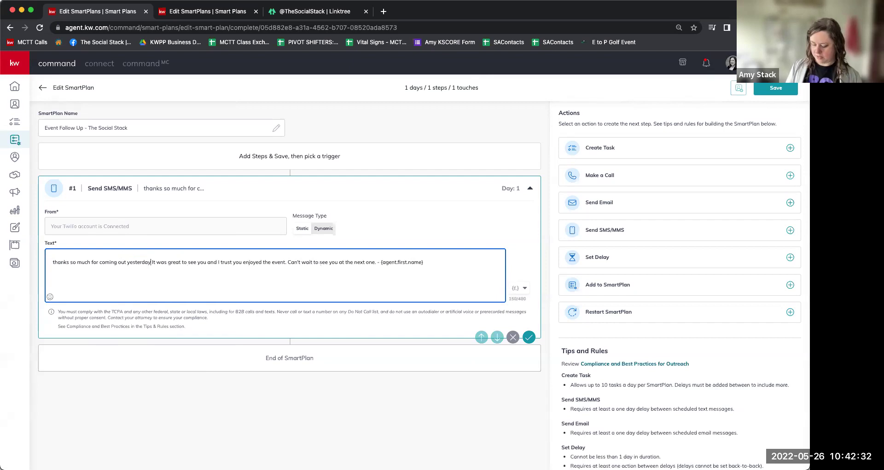
{"action": "type", "text": "."}
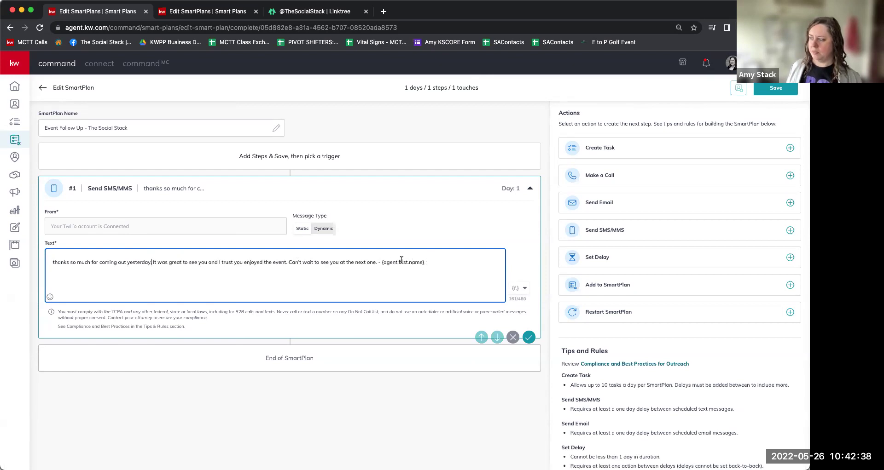
{"action": "left_click_drag", "start_coordinate": [423, 262], "coordinate": [377, 263]}
{"action": "key", "text": "BackSpace"}
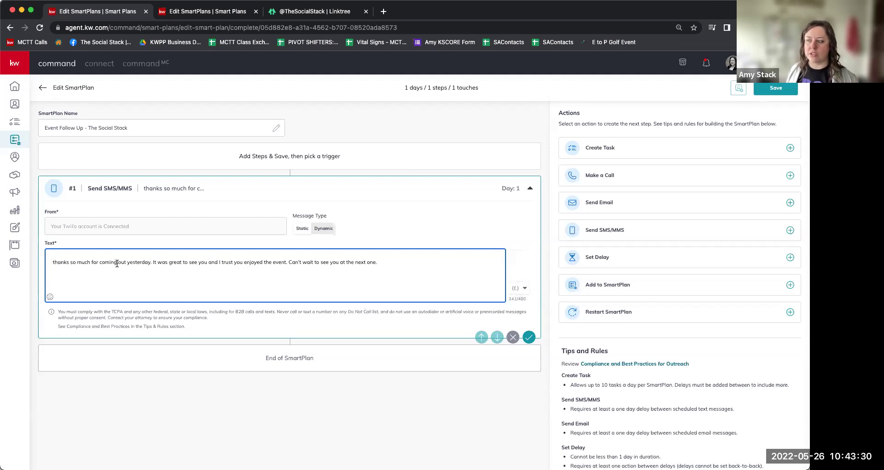
Open the text message with "Hi {contact.first.name}!" using the contact first name merge field, and capitalize "Thanks".
{"action": "type", "text": "Hei"}
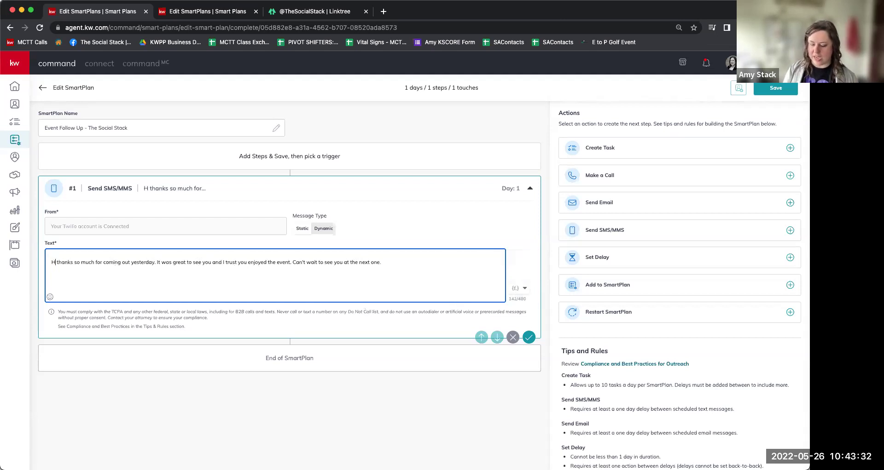
{"action": "key", "text": "BackSpace"}
{"action": "key", "text": "BackSpace"}
{"action": "key", "text": "BackSpace"}
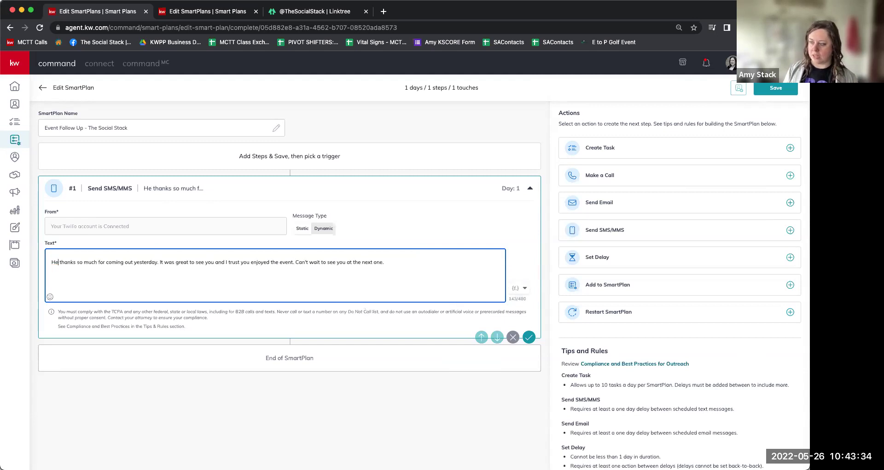
{"action": "type", "text": "i"}
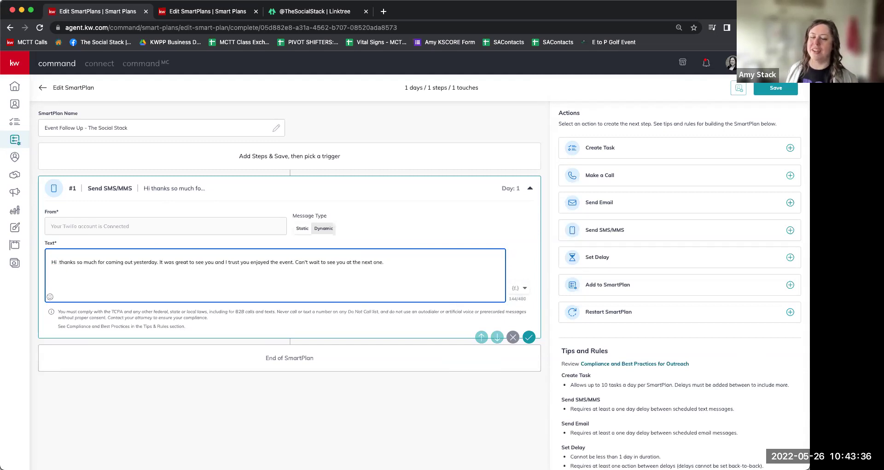
{"action": "left_click", "coordinate": [515, 290]}
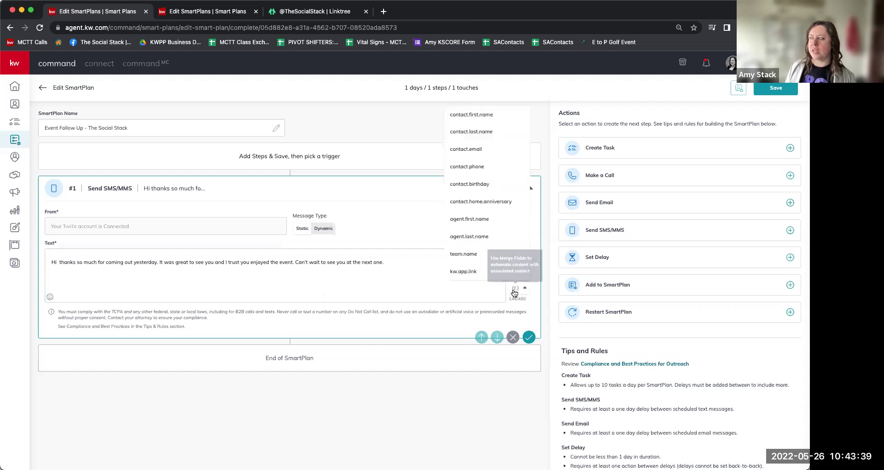
{"action": "left_click", "coordinate": [461, 114]}
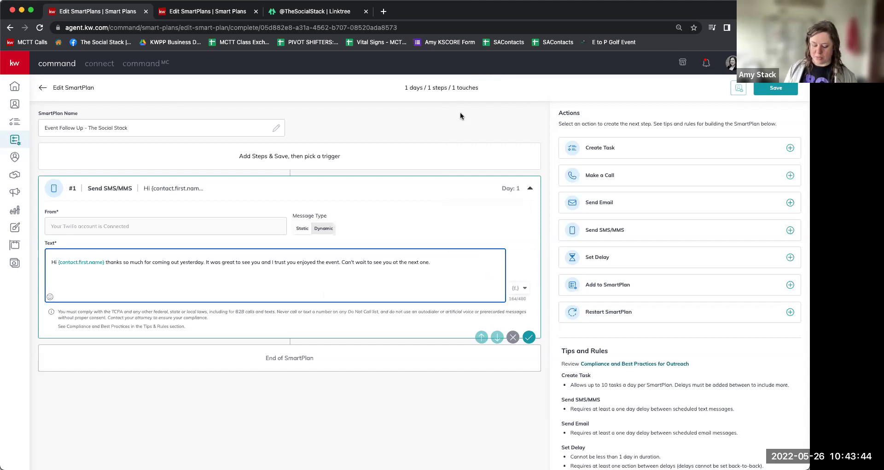
{"action": "type", "text": "!"}
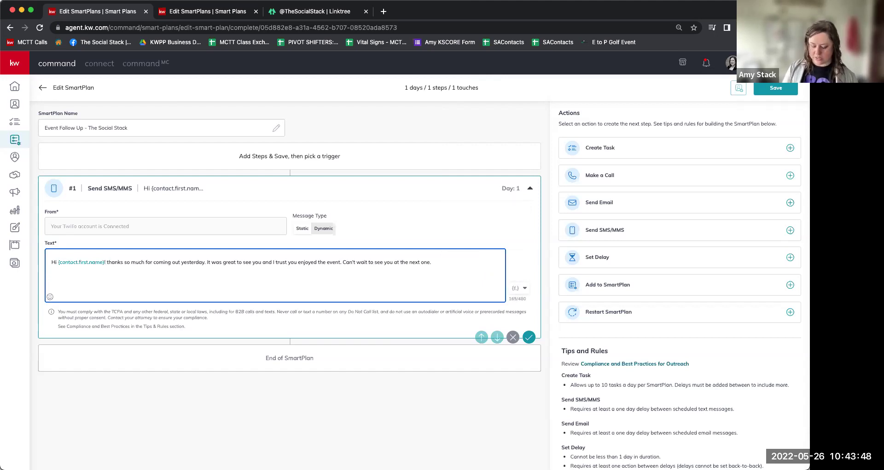
{"action": "key", "text": "BackSpace"}
{"action": "type", "text": "T"}
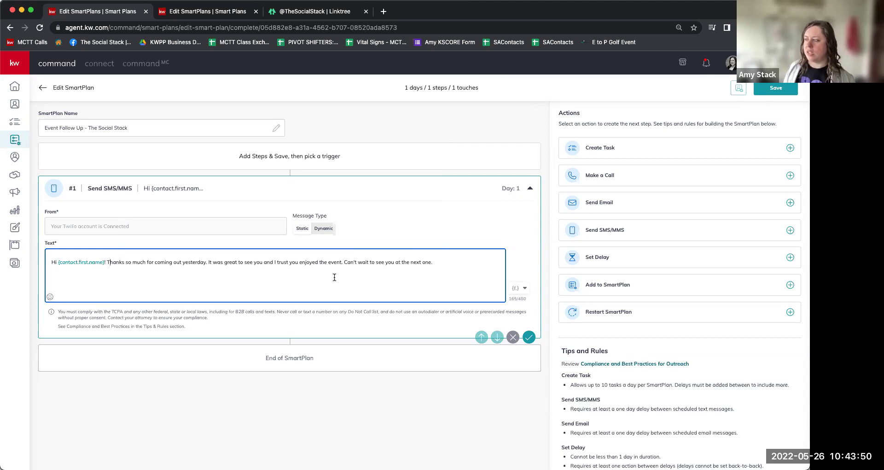
End the text message with "-" and the agent.first.name and agent.last.name merge fields, and save the SMS step.
{"action": "left_click", "coordinate": [456, 260]}
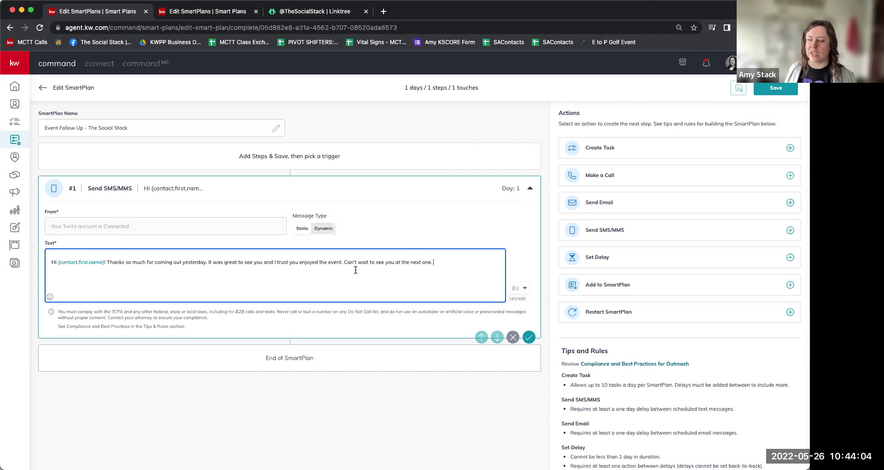
{"action": "type", "text": "-"}
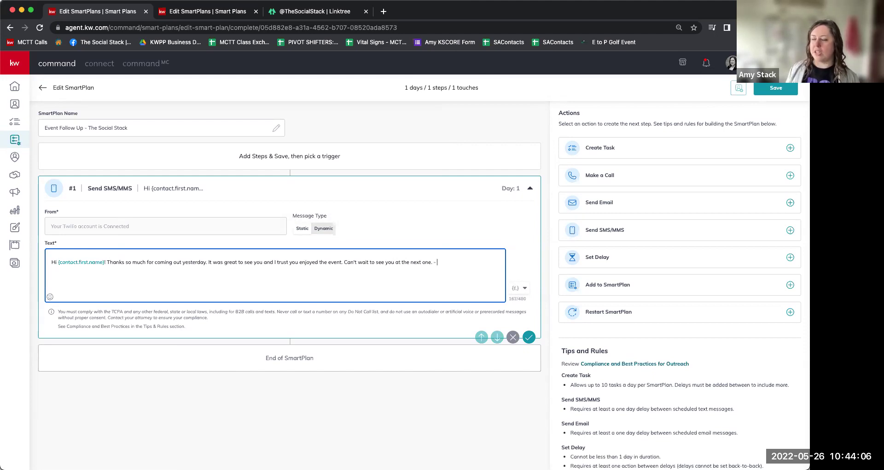
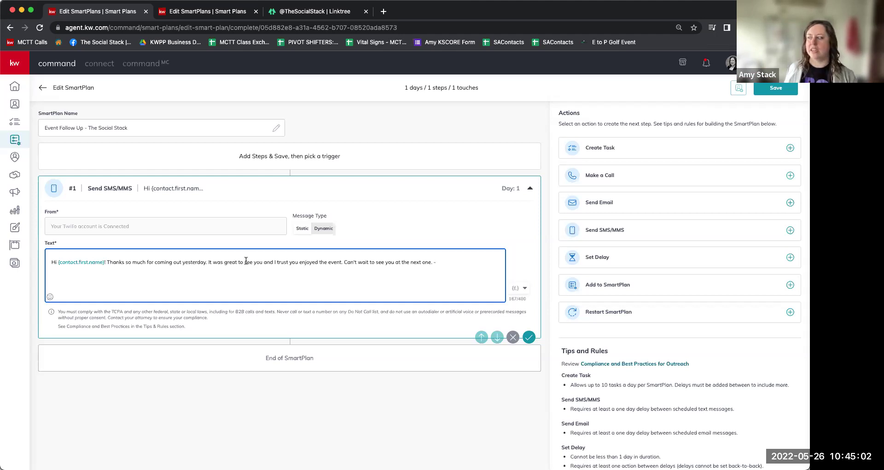
{"action": "left_click", "coordinate": [523, 291]}
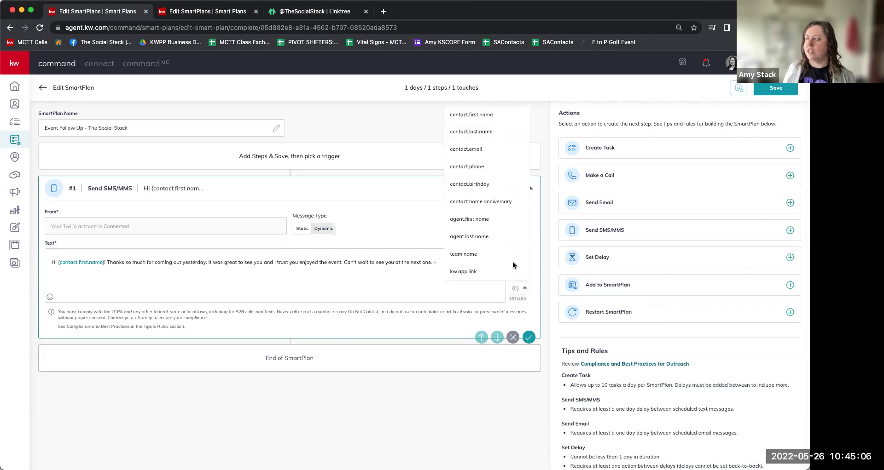
{"action": "left_click", "coordinate": [483, 221]}
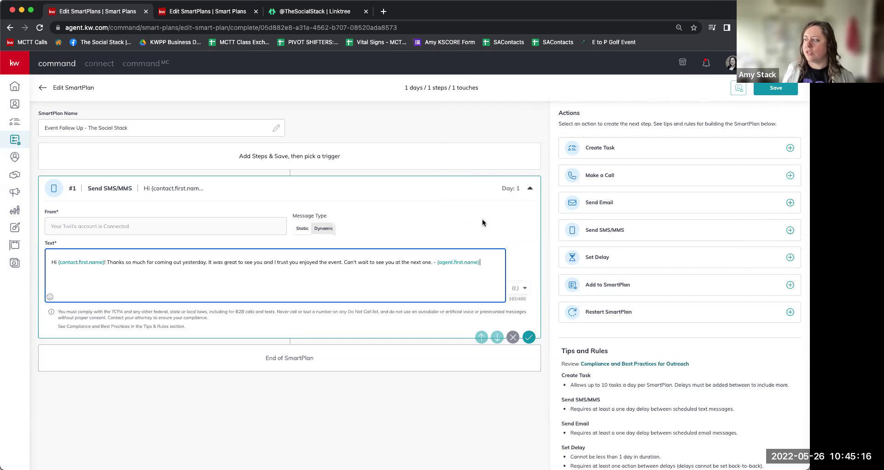
{"action": "left_click", "coordinate": [518, 288]}
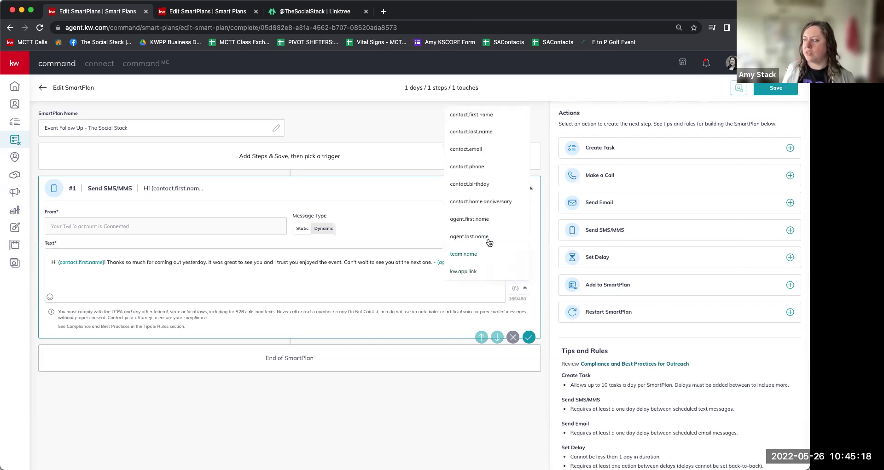
{"action": "left_click", "coordinate": [485, 238]}
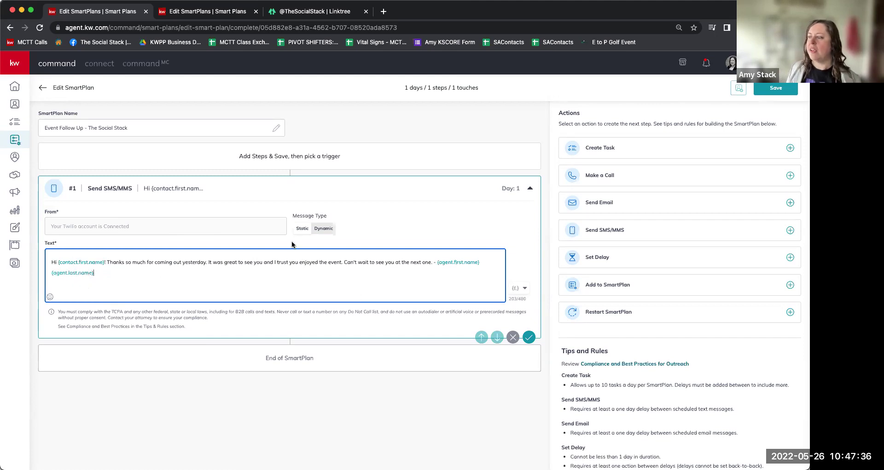
{"action": "left_click", "coordinate": [530, 339]}
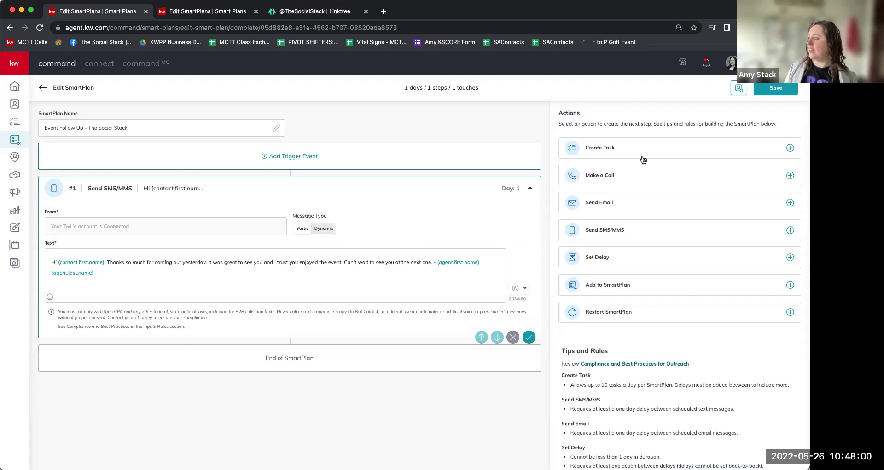
Add a Set Delay step of 1 day after the text message, followed by a Send Email step.
{"action": "left_click", "coordinate": [600, 262]}
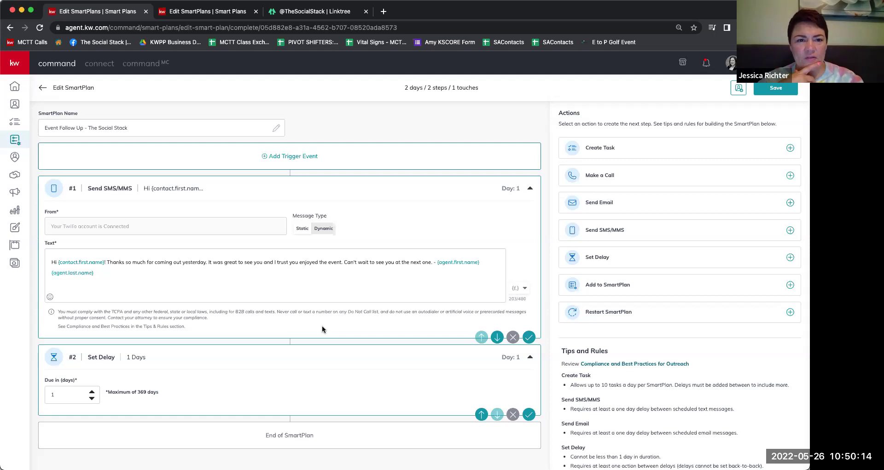
{"action": "left_click", "coordinate": [589, 202]}
{"action": "scroll", "coordinate": [529, 250], "scroll_direction": "down", "scroll_amount": 3}
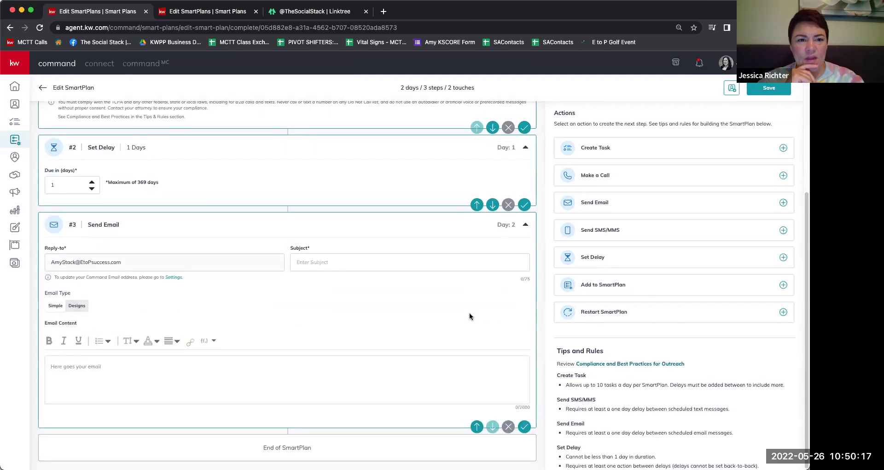
{"action": "left_click", "coordinate": [375, 261]}
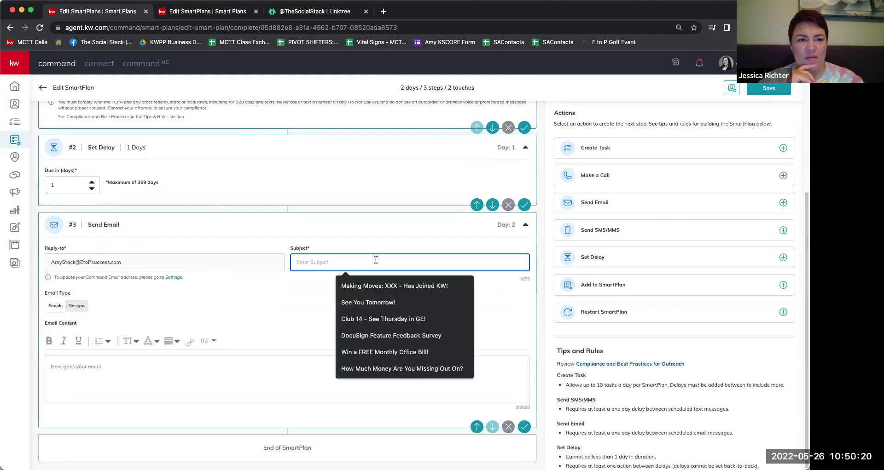
{"action": "type", "text": "Picture"}
{"action": "key", "text": "BackSpace"}
{"action": "key", "text": "BackSpace"}
{"action": "key", "text": "BackSpace"}
{"action": "key", "text": "BackSpace"}
{"action": "key", "text": "BackSpace"}
{"action": "key", "text": "BackSpace"}
{"action": "key", "text": "BackSpace"}
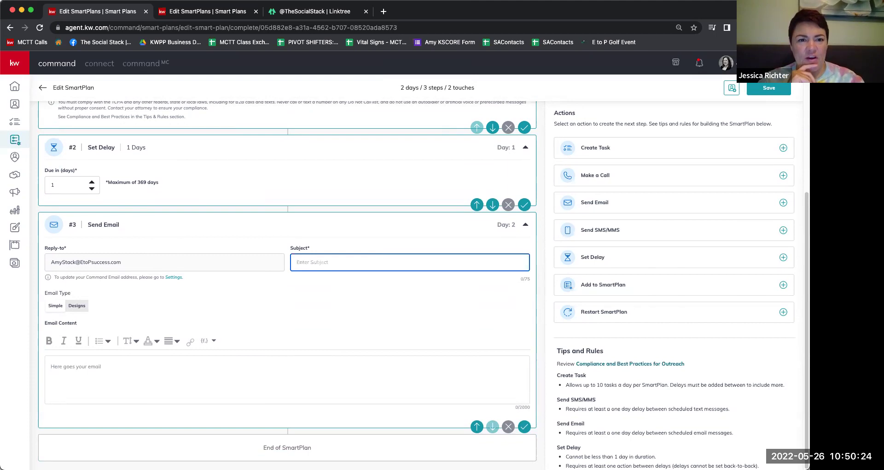
Set the email's subject to "Can You Spot Yourself?!".
{"action": "type", "text": "Can You "}
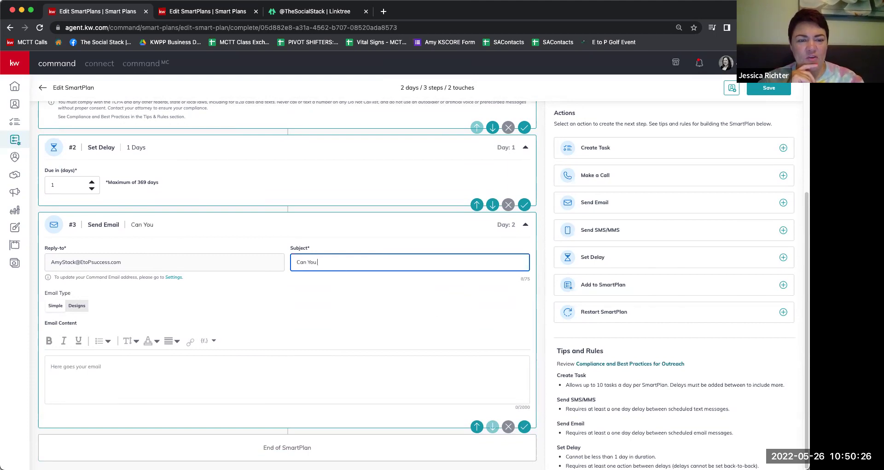
{"action": "type", "text": "Spot Your "}
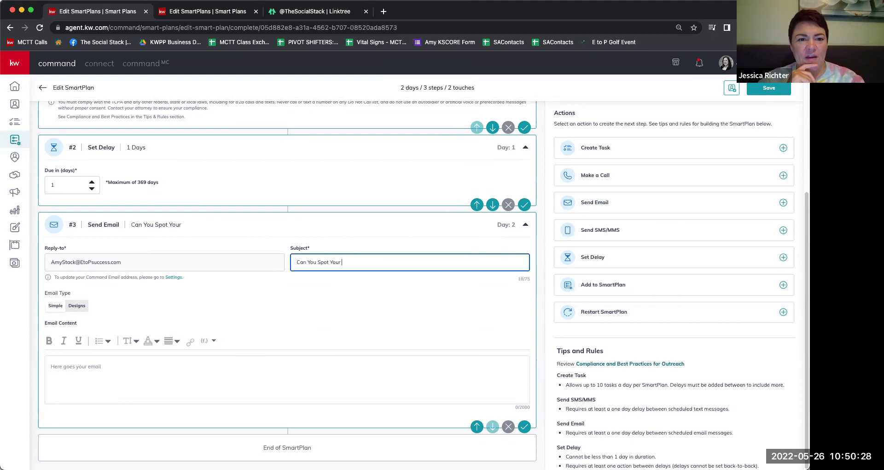
{"action": "type", "text": "Self"}
{"action": "key", "text": "BackSpace"}
{"action": "key", "text": "BackSpace"}
{"action": "key", "text": "BackSpace"}
{"action": "key", "text": "BackSpace"}
{"action": "type", "text": "self"}
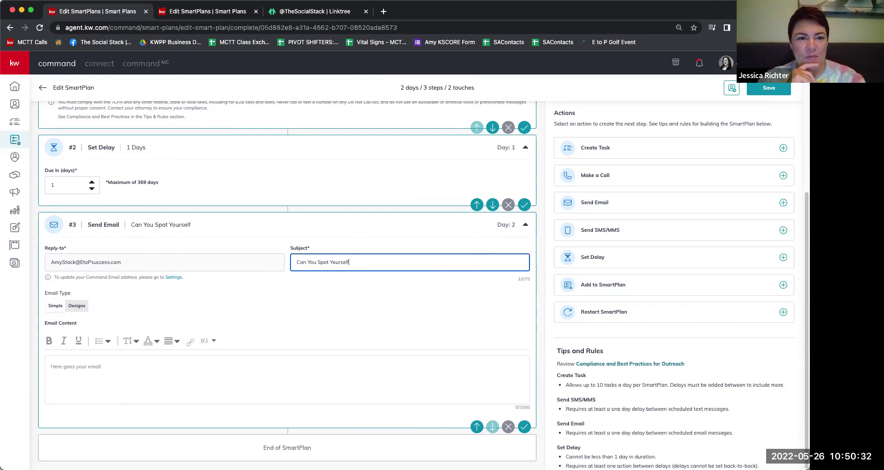
{"action": "type", "text": "?!"}
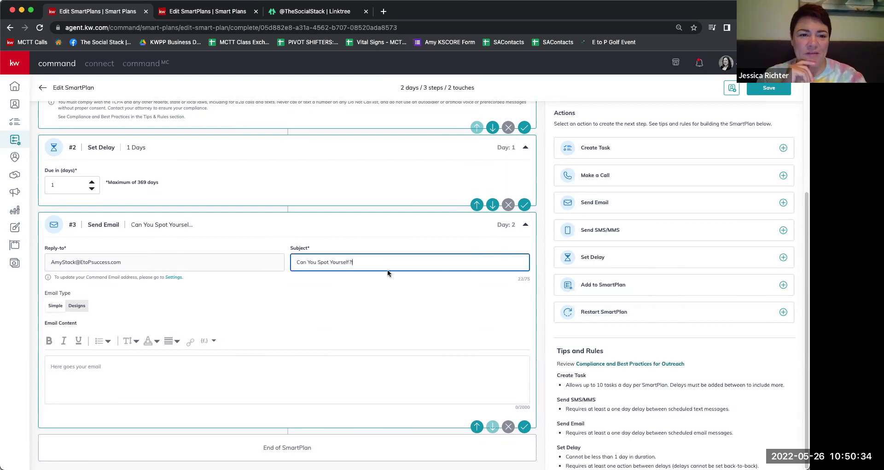
Start the email content with "Guess waht?! We had so much fun".
{"action": "left_click", "coordinate": [196, 371]}
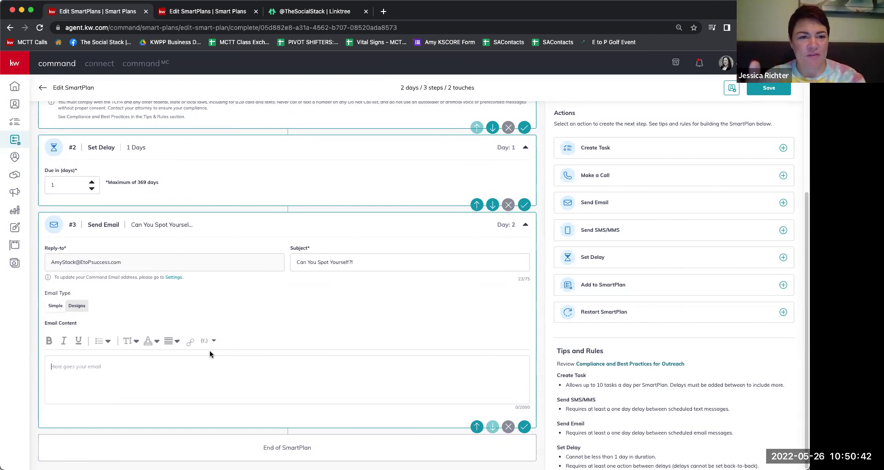
{"action": "type", "text": "Gue"}
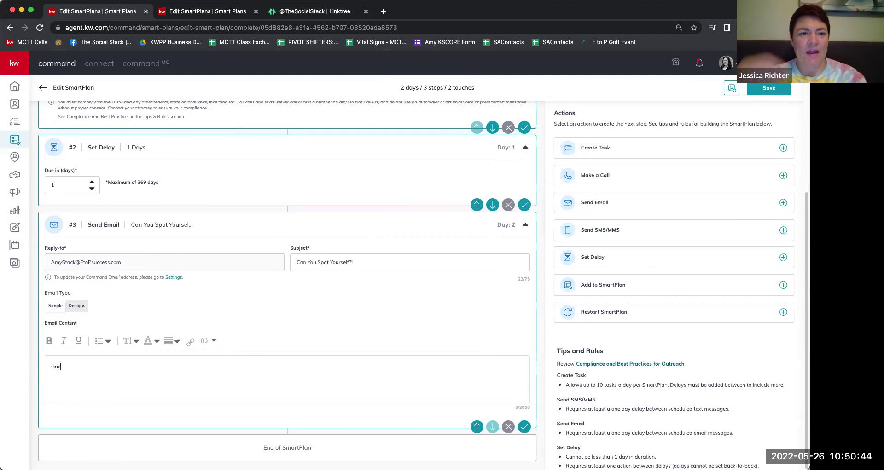
{"action": "type", "text": "ss waht?! W"}
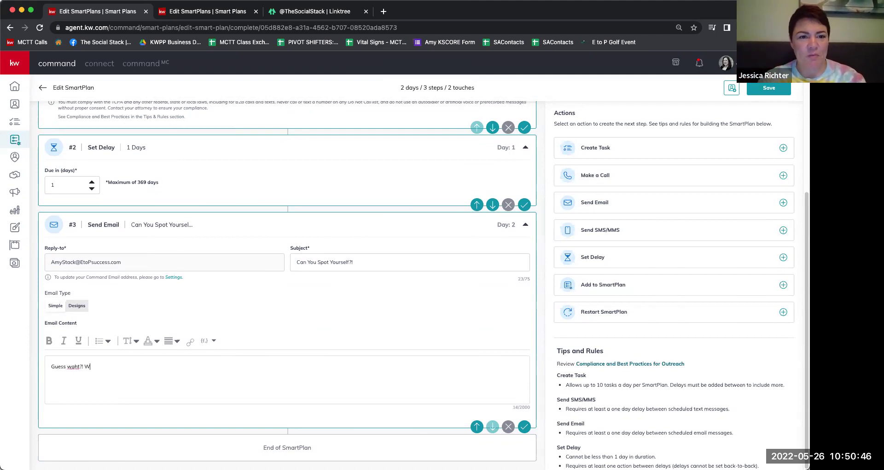
{"action": "type", "text": "e had so much fun at our"}
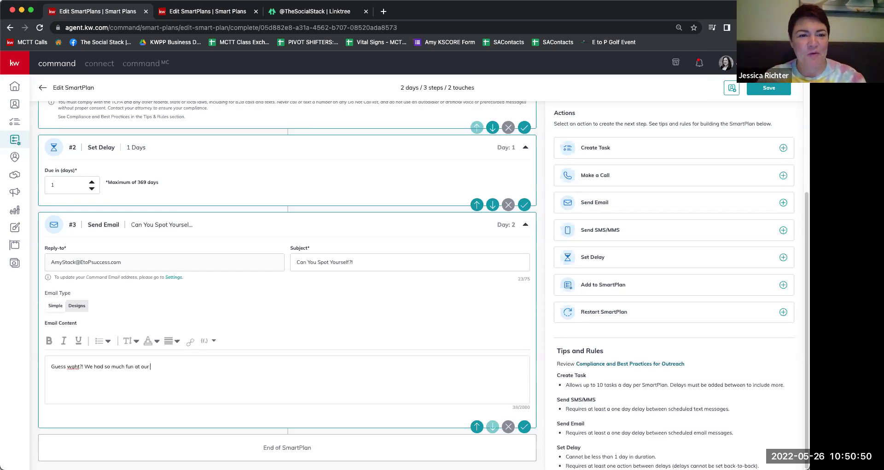
{"action": "type", "text": " event"}
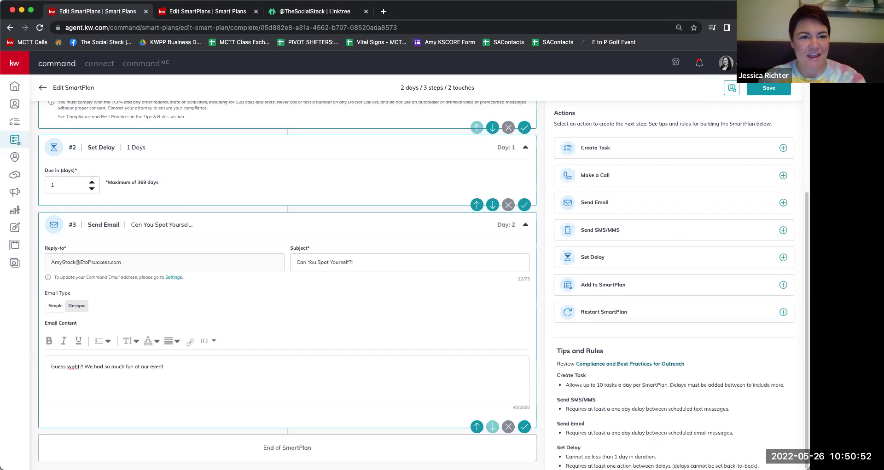
{"action": "key", "text": "BackSpace"}
{"action": "key", "text": "BackSpace"}
{"action": "key", "text": "BackSpace"}
{"action": "key", "text": "BackSpace"}
{"action": "key", "text": "BackSpace"}
{"action": "key", "text": "BackSpace"}
{"action": "key", "text": "BackSpace"}
{"action": "key", "text": "BackSpace"}
{"action": "key", "text": "BackSpace"}
{"action": "key", "text": "BackSpace"}
{"action": "key", "text": "BackSpace"}
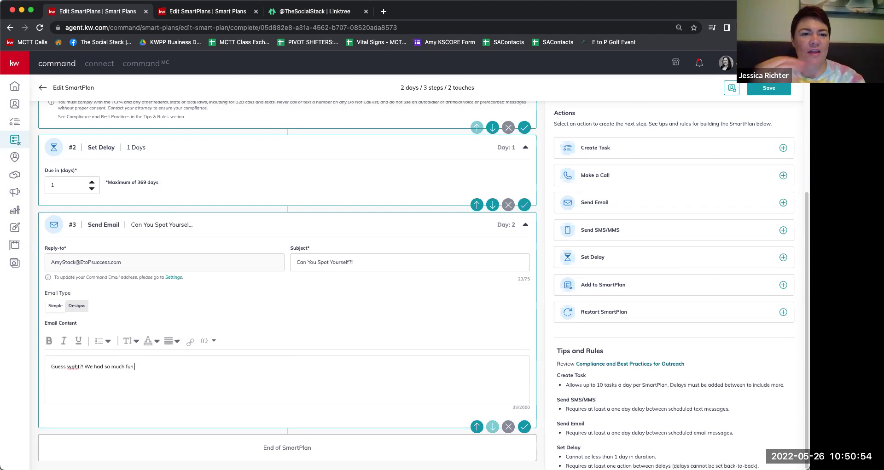
Continue the email content with "with you we wanted to share the amazing pictures! We".
{"action": "type", "text": "with you wo"}
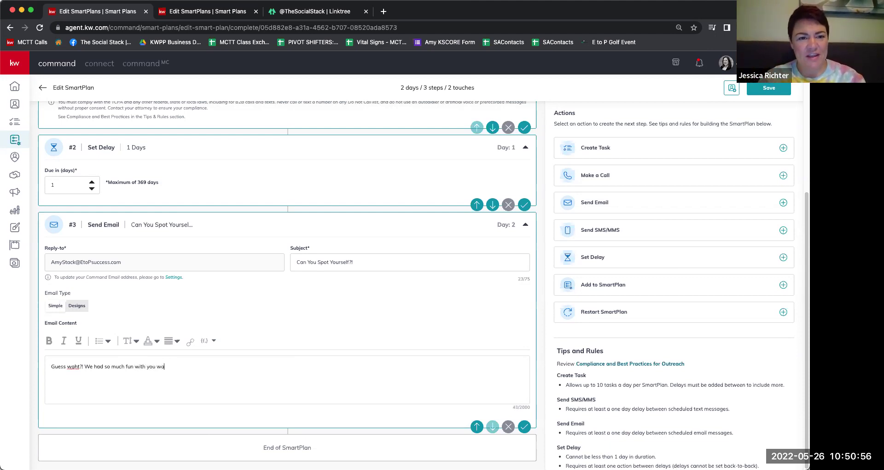
{"action": "key", "text": "BackSpace"}
{"action": "type", "text": "ad so much fun with you we wanted to share"}
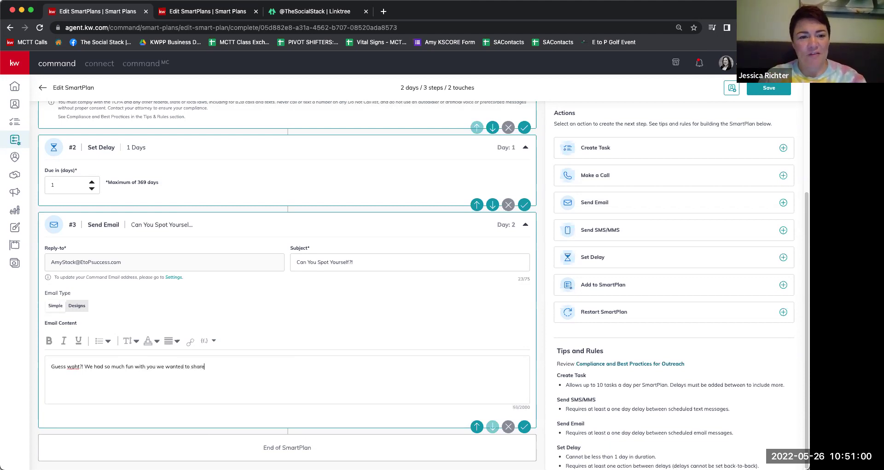
{"action": "type", "text": " the amazing pictures! "}
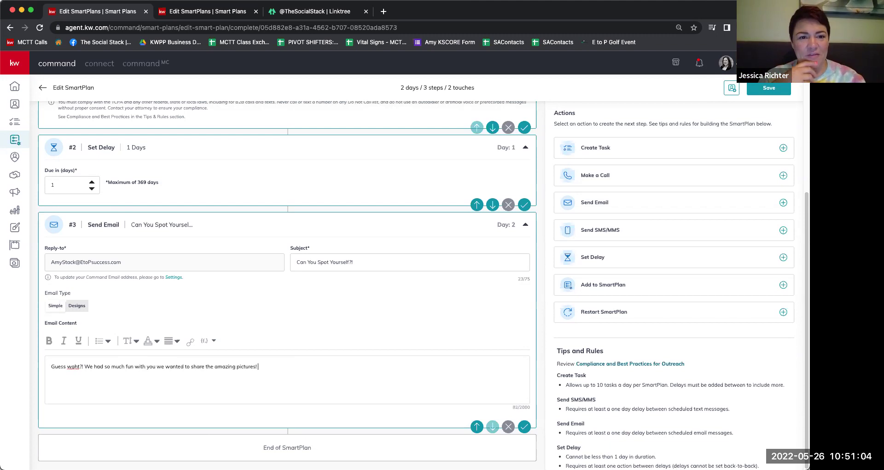
{"action": "type", "text": "We"}
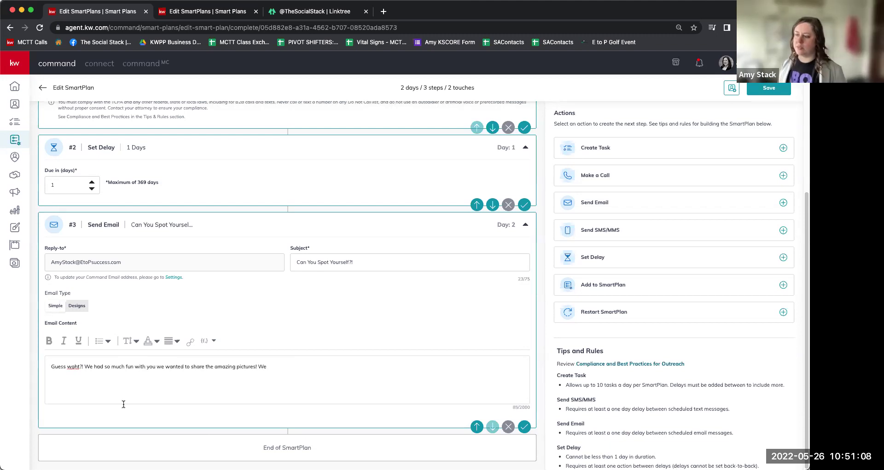
Correct "waht" to "what" in the email and insert "our event last week" after "amazing pictures", before the exclamation mark.
{"action": "right_click", "coordinate": [74, 366]}
{"action": "key", "text": "Return"}
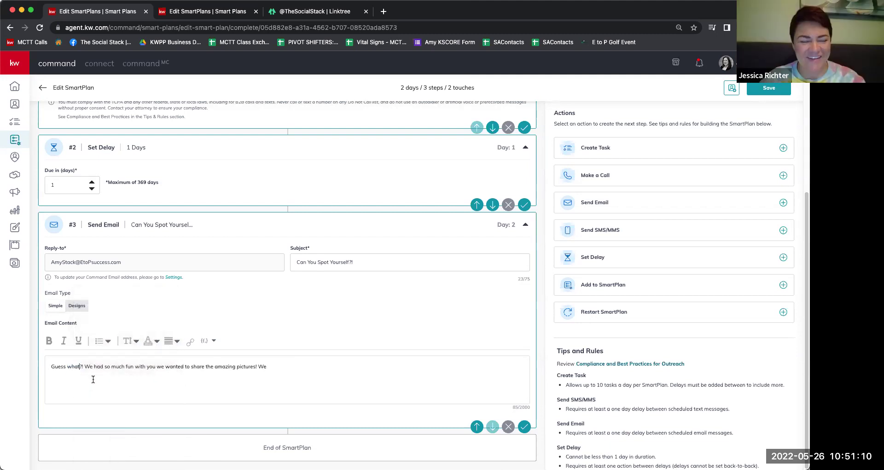
{"action": "left_click", "coordinate": [256, 367]}
{"action": "type", "text": "our event"}
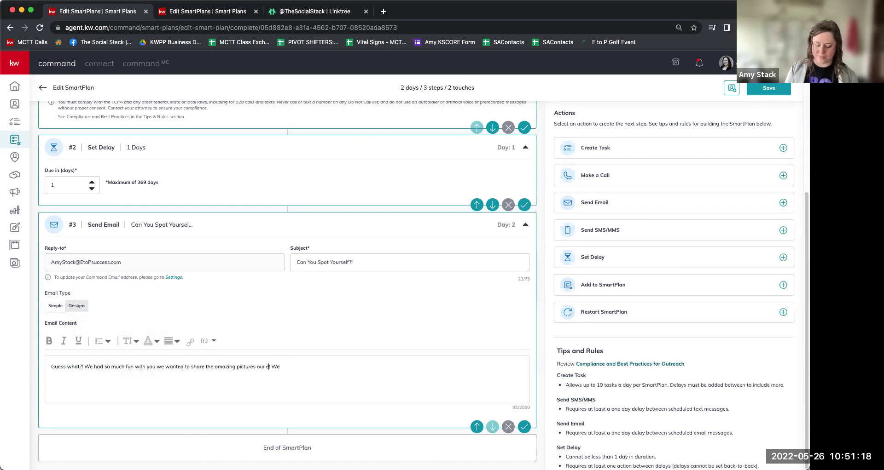
{"action": "type", "text": " last week!"}
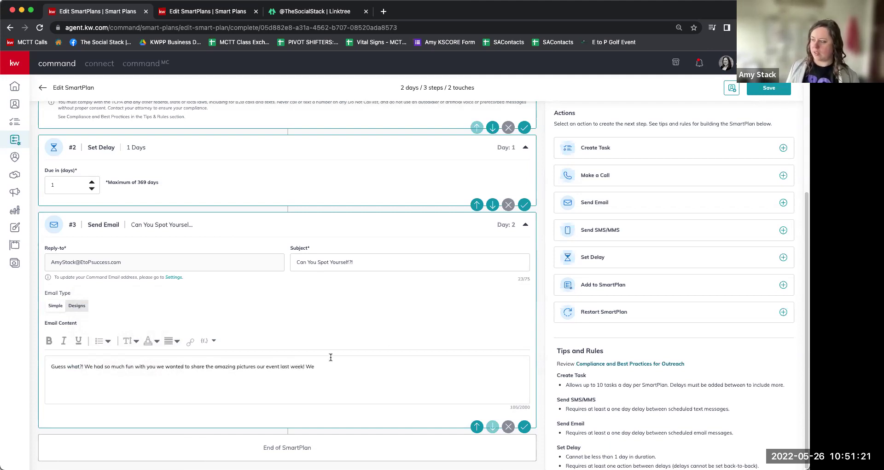
Continue the email's last sentence after "We" with "will be sharing them on .... (add platforms & links) we would".
{"action": "left_click", "coordinate": [326, 364]}
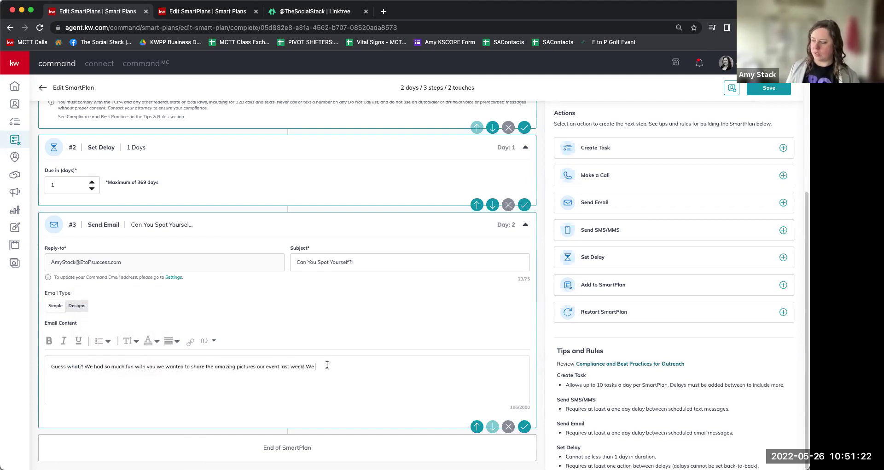
{"action": "type", "text": "will be shar"}
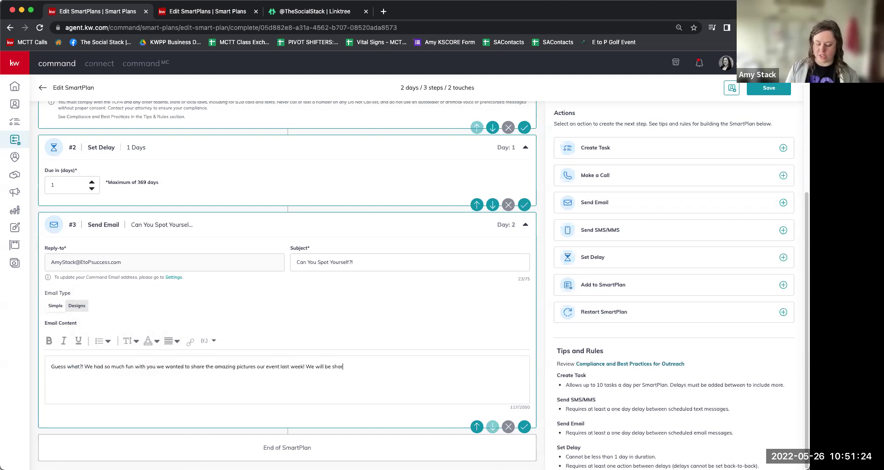
{"action": "type", "text": "ing them on .... "}
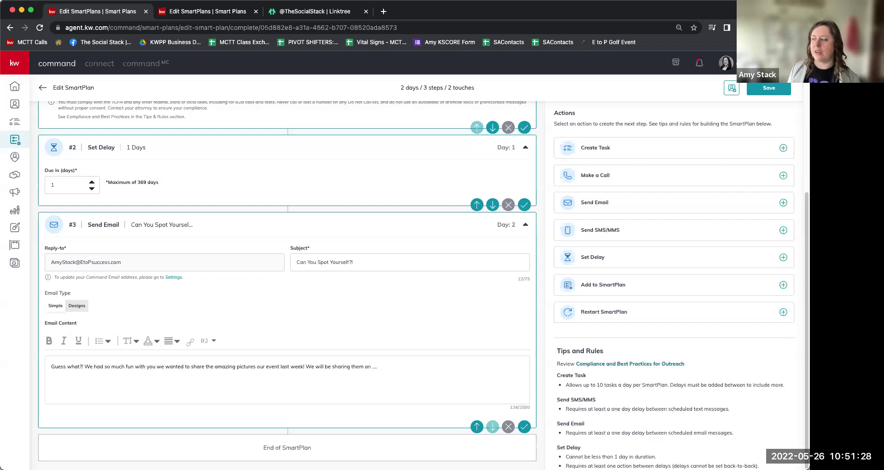
{"action": "type", "text": "("}
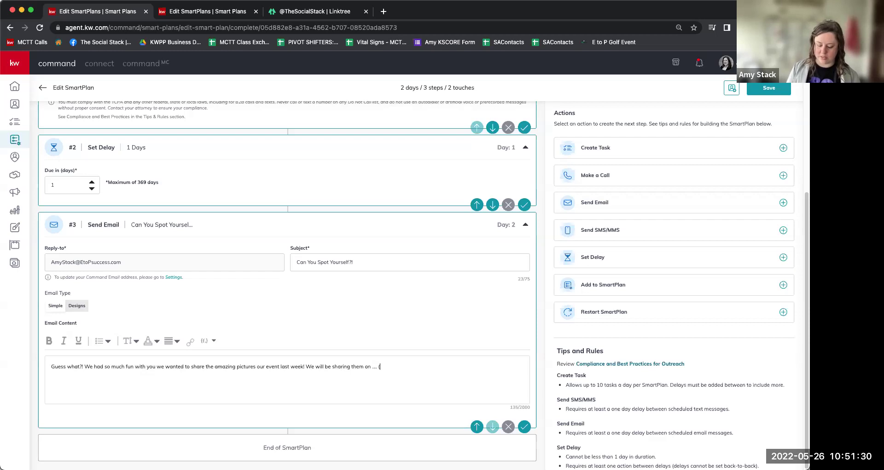
{"action": "type", "text": "add platforms & links) we w"}
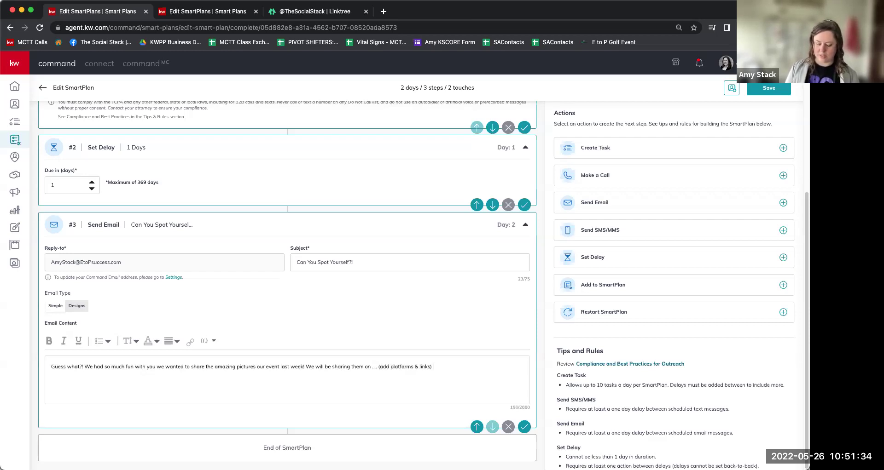
{"action": "type", "text": "ould lo"}
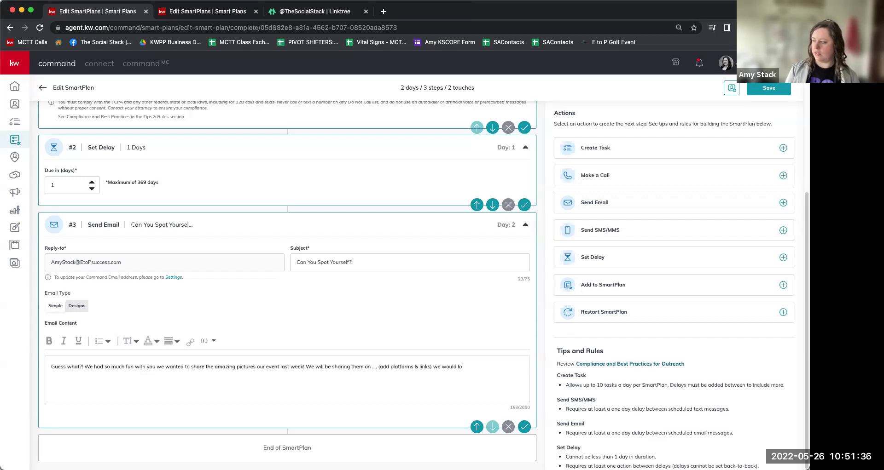
{"action": "key", "text": "BackSpace"}
{"action": "key", "text": "BackSpace"}
{"action": "key", "text": "BackSpace"}
{"action": "key", "text": "BackSpace"}
{"action": "key", "text": "BackSpace"}
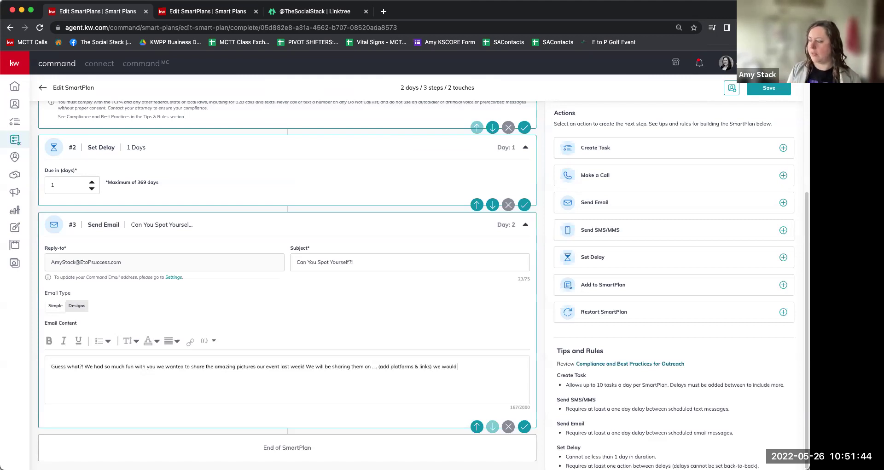
Extend the email sentence with "love to have you tag and share them".
{"action": "type", "text": "lpo"}
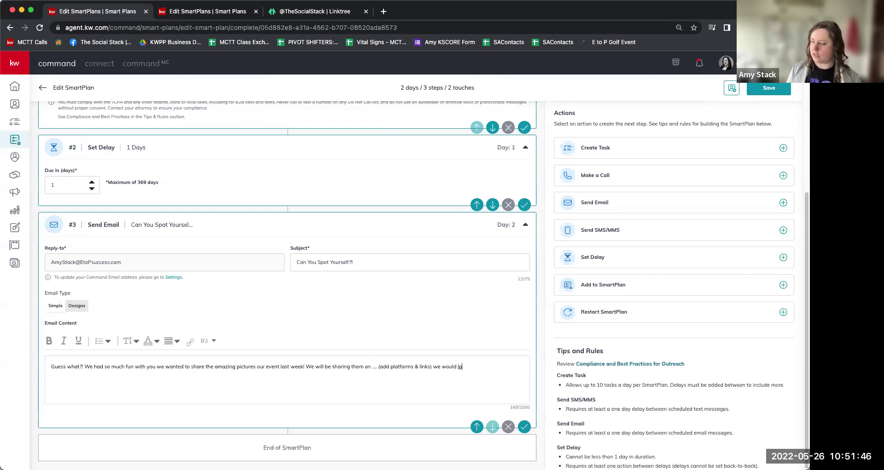
{"action": "key", "text": "BackSpace"}
{"action": "type", "text": "ove to h"}
{"action": "type", "text": "o"}
{"action": "key", "text": "BackSpace"}
{"action": "type", "text": "ave y"}
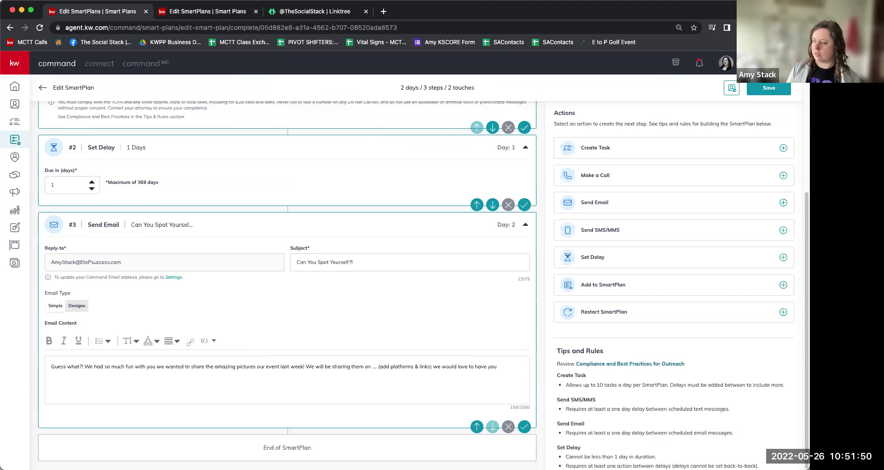
{"action": "key", "text": "BackSpace"}
{"action": "type", "text": "y"}
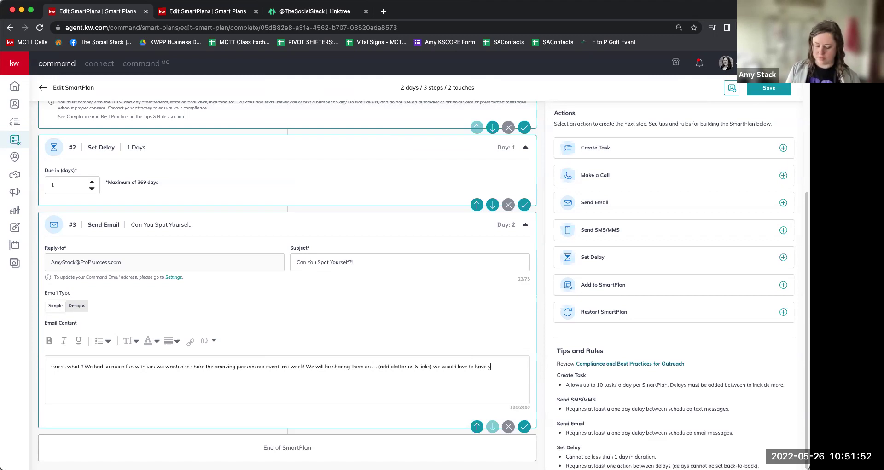
{"action": "type", "text": "ou tag and share them "}
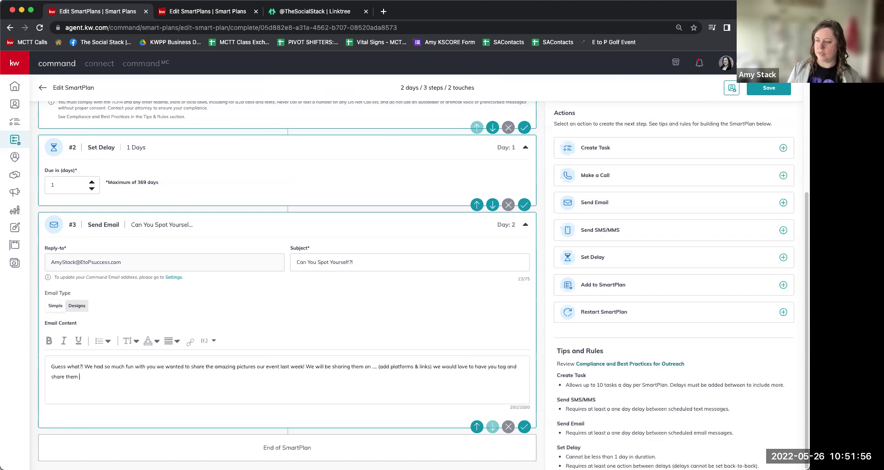
Add "with your friends &" after "share them" in the email content.
{"action": "type", "text": "iwht your"}
{"action": "key", "text": "BackSpace"}
{"action": "key", "text": "BackSpace"}
{"action": "key", "text": "BackSpace"}
{"action": "key", "text": "BackSpace"}
{"action": "key", "text": "BackSpace"}
{"action": "key", "text": "BackSpace"}
{"action": "key", "text": "BackSpace"}
{"action": "key", "text": "BackSpace"}
{"action": "key", "text": "BackSpace"}
{"action": "key", "text": "BackSpace"}
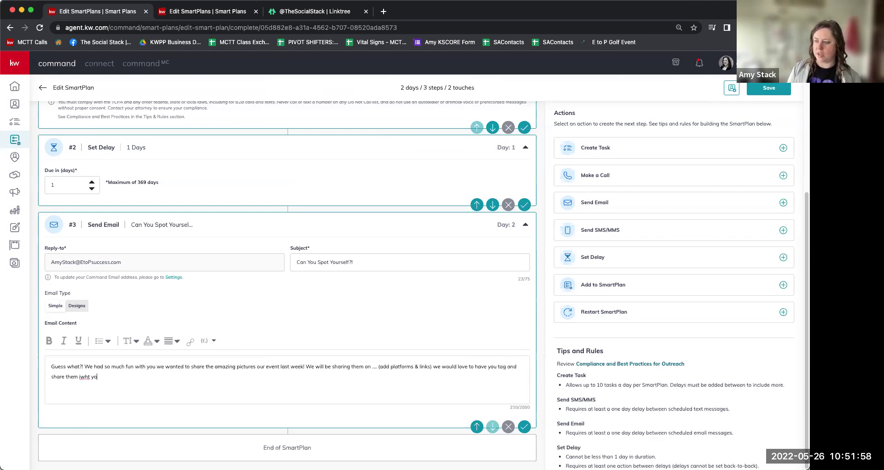
{"action": "type", "text": "with "}
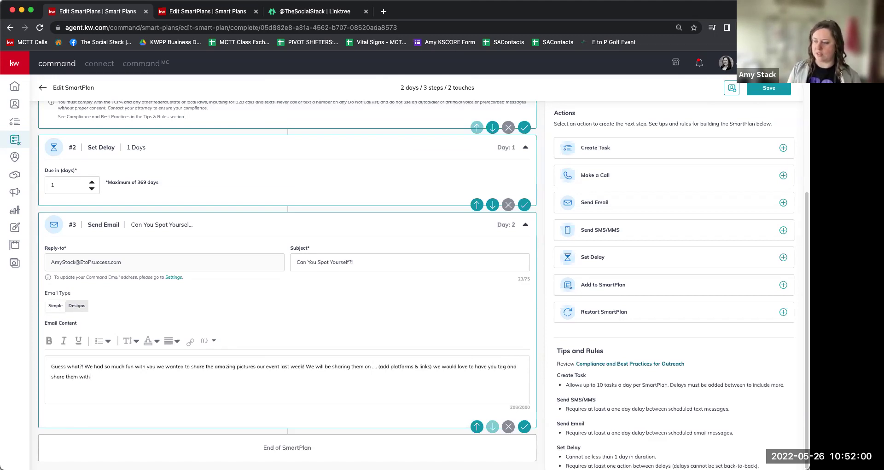
{"action": "type", "text": "your gin"}
{"action": "key", "text": "BackSpace"}
{"action": "key", "text": "BackSpace"}
{"action": "key", "text": "BackSpace"}
{"action": "type", "text": "friends & "}
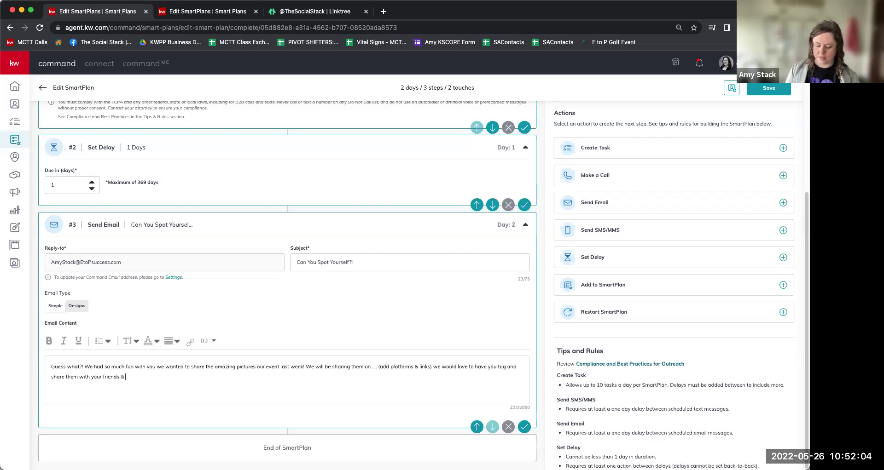
End the email text with "family. Keep an out over the next couple of days.", correcting the spelling of "family".
{"action": "type", "text": "familiy. Kepp an out over then"}
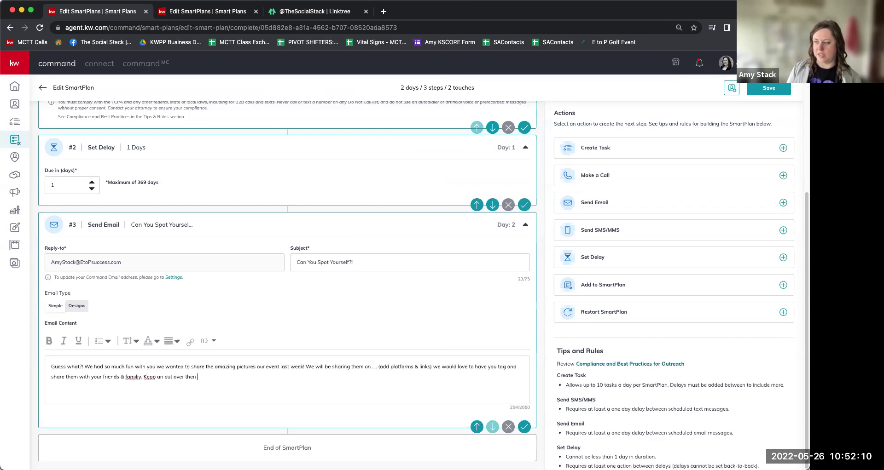
{"action": "key", "text": "BackSpace"}
{"action": "type", "text": "n"}
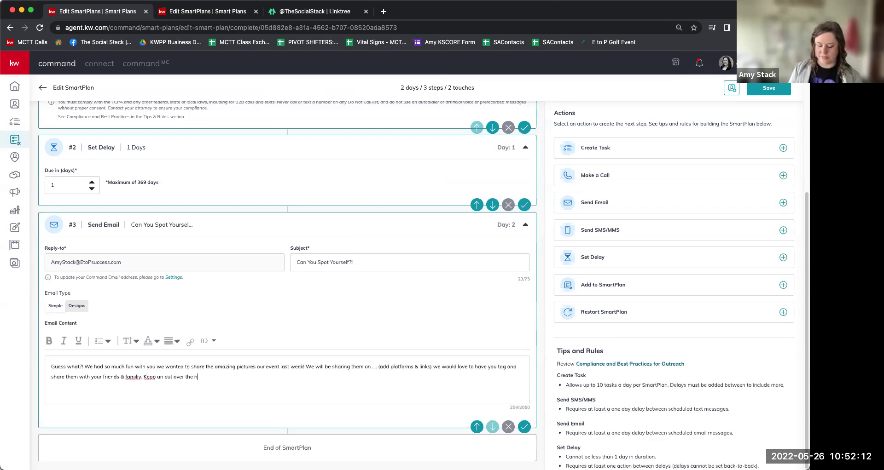
{"action": "type", "text": "ext couple of days."}
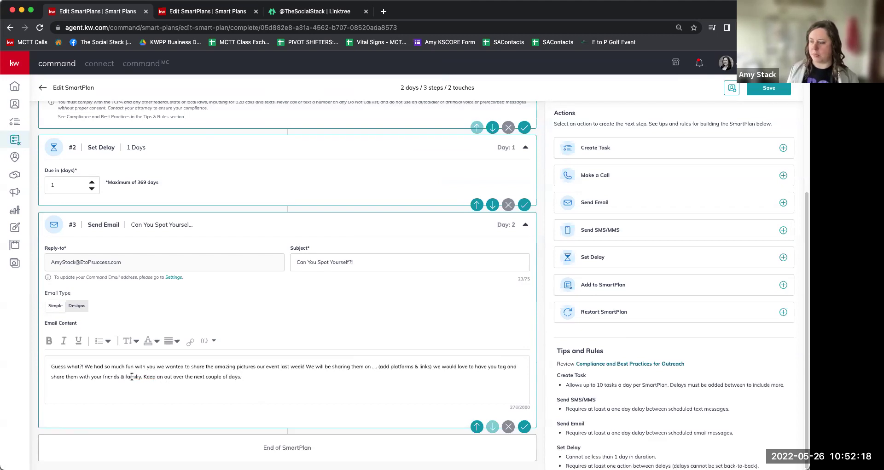
{"action": "right_click", "coordinate": [132, 376]}
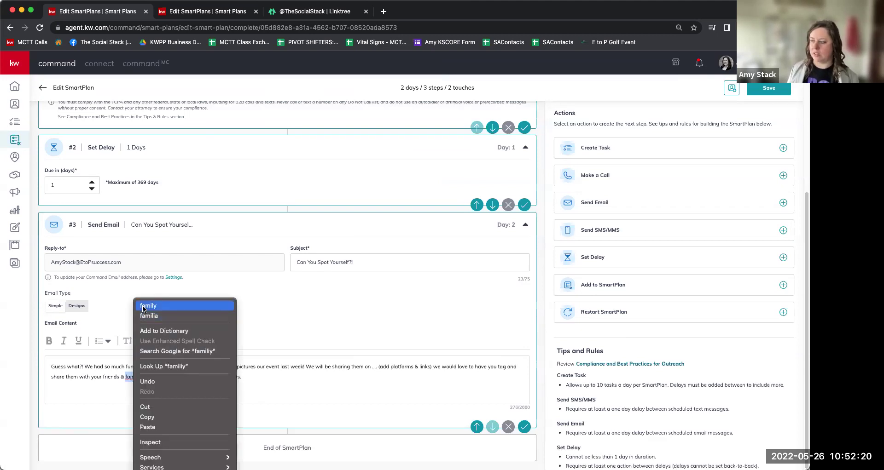
{"action": "left_click", "coordinate": [142, 307]}
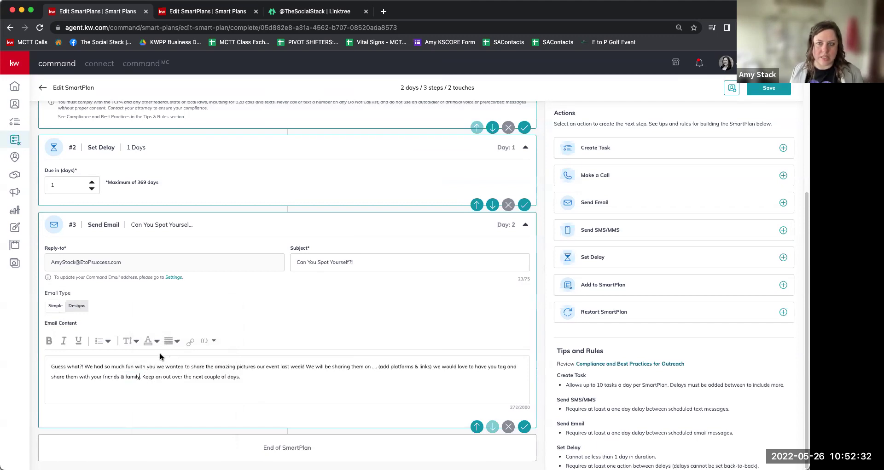
Insert the contact.first.name merge field at the beginning of the email, before "Guess what?!".
{"action": "left_click", "coordinate": [51, 368]}
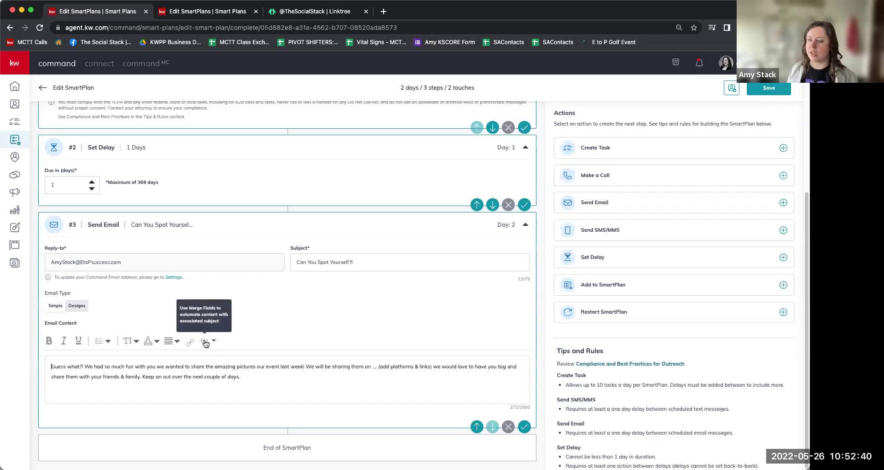
{"action": "left_click", "coordinate": [205, 344]}
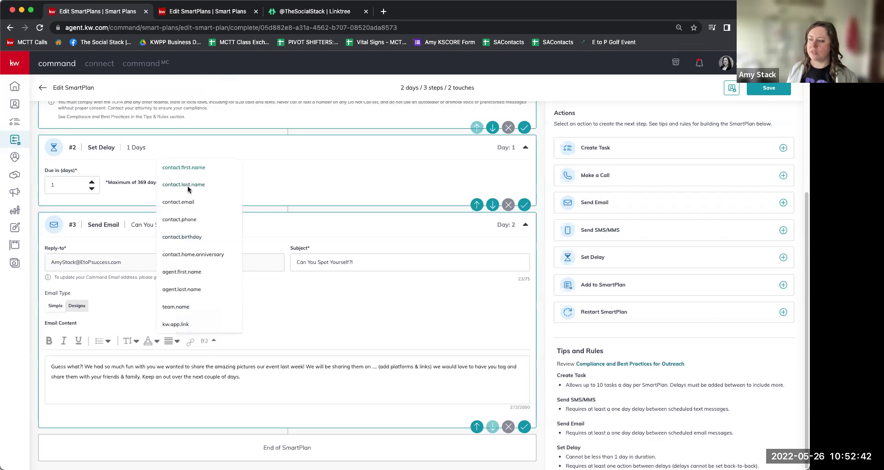
{"action": "left_click", "coordinate": [200, 167]}
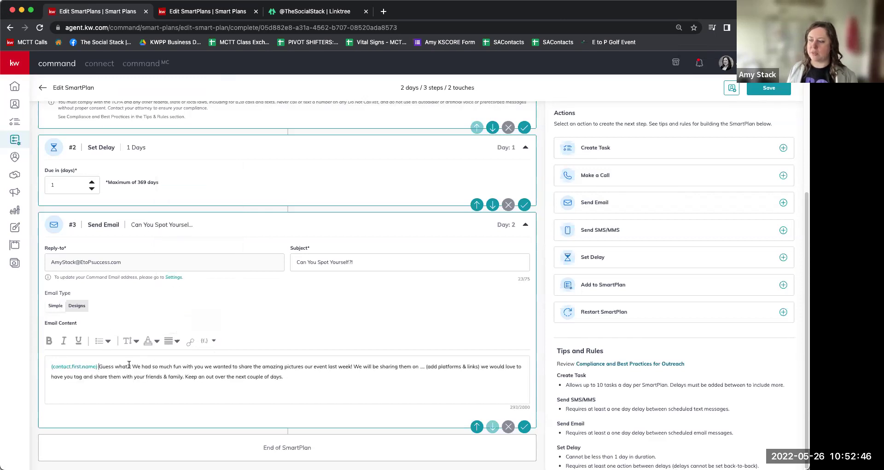
Put "Guess what?!" in its own paragraph above the email body and start a new paragraph at the end of the email.
{"action": "key", "text": "Return"}
{"action": "key", "text": "Return"}
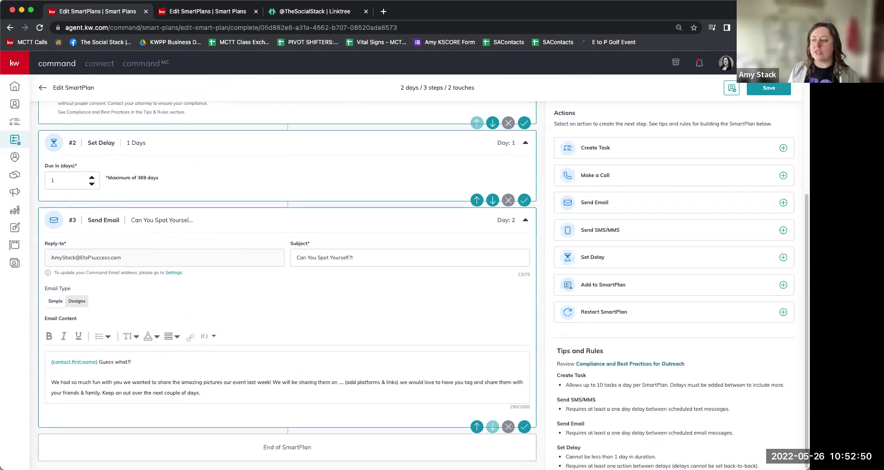
{"action": "key", "text": "Return"}
{"action": "key", "text": "Return"}
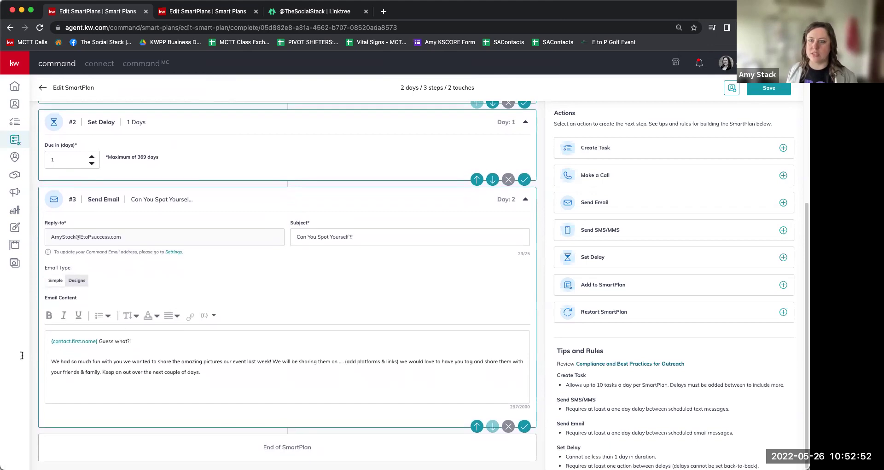
Sign the email with the agent.first.name and agent.last.name merge fields.
{"action": "left_click", "coordinate": [208, 316]}
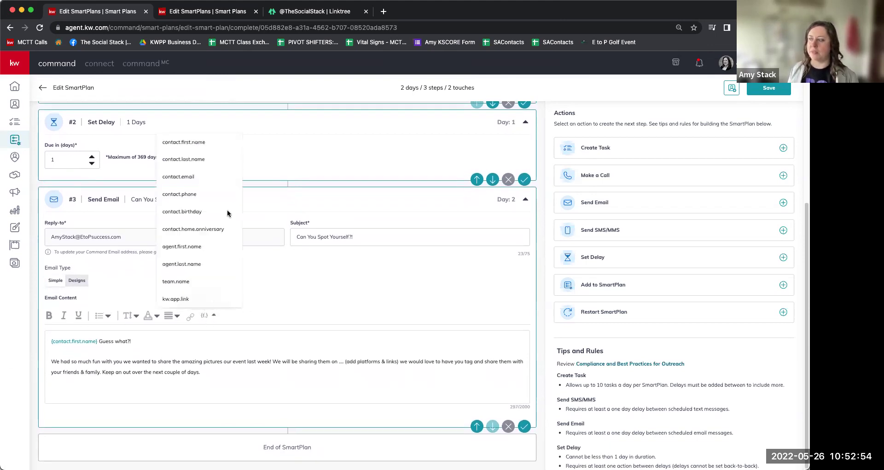
{"action": "left_click", "coordinate": [203, 245]}
{"action": "left_click", "coordinate": [208, 315]}
{"action": "left_click", "coordinate": [201, 264]}
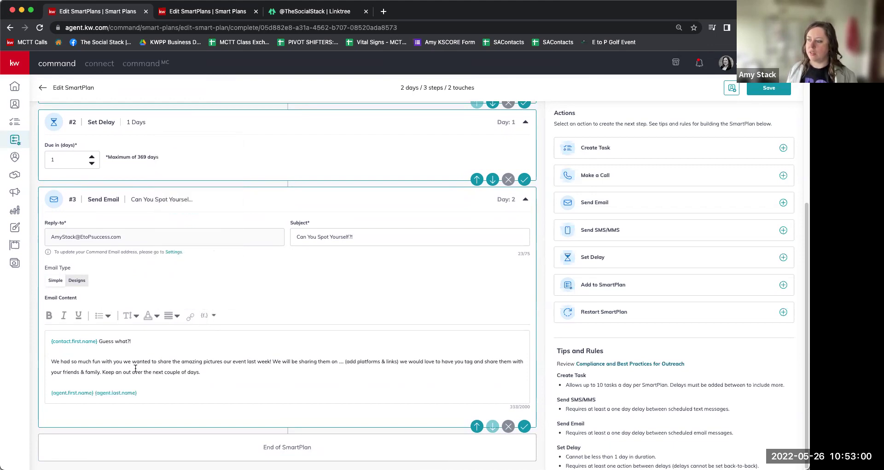
Add the team.name and kw.app.link merge fields on separate lines beneath the agent name in the email.
{"action": "key", "text": "Return"}
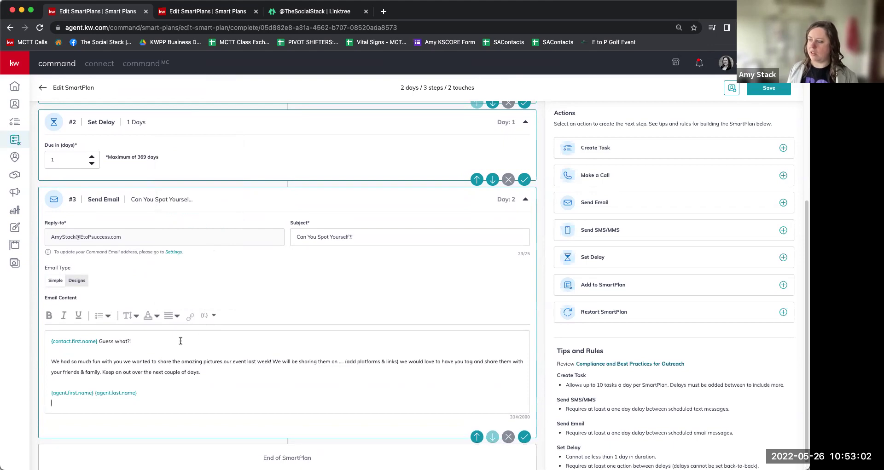
{"action": "left_click", "coordinate": [207, 315]}
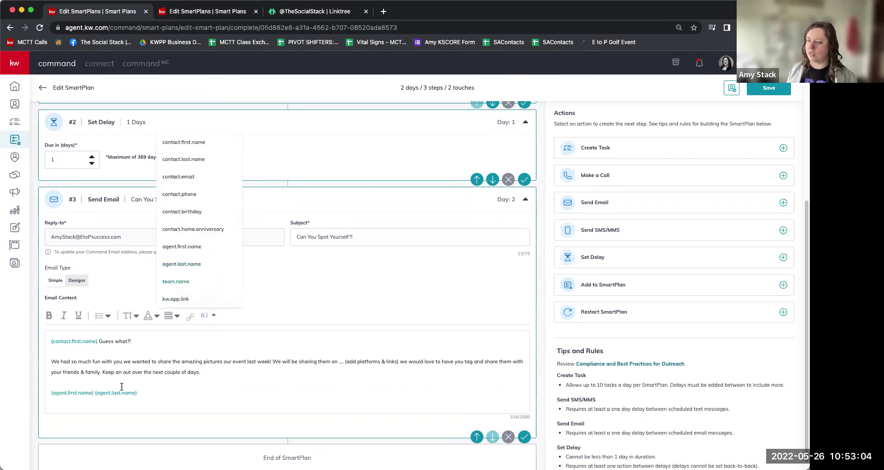
{"action": "left_click", "coordinate": [191, 281]}
{"action": "key", "text": "Return"}
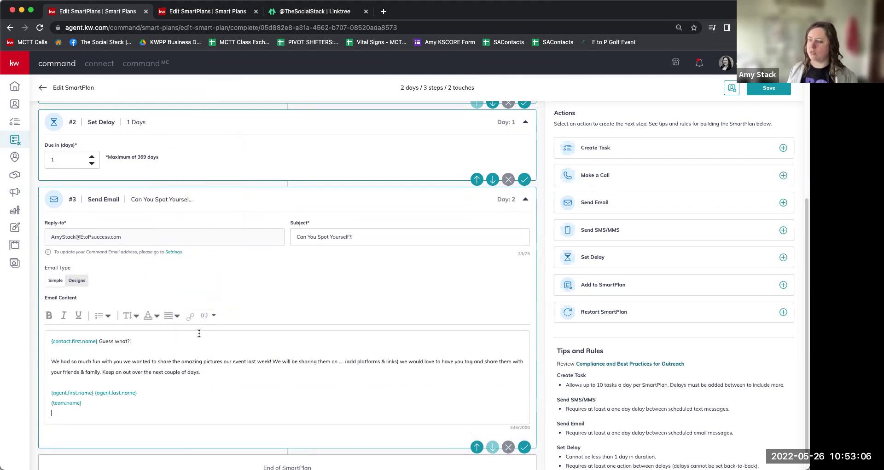
{"action": "left_click", "coordinate": [207, 316]}
{"action": "left_click", "coordinate": [180, 300]}
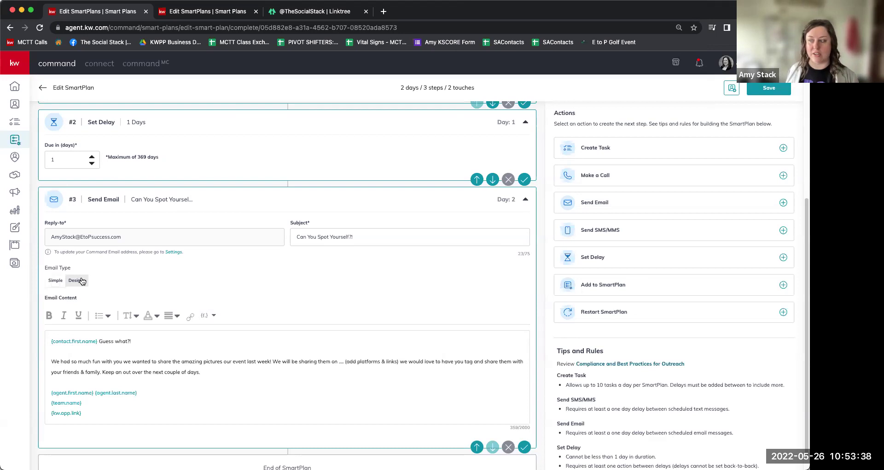
Copy the email's greeting and body text and switch the email type to Designs.
{"action": "left_click_drag", "start_coordinate": [50, 383], "coordinate": [50, 340]}
{"action": "right_click", "coordinate": [68, 365]}
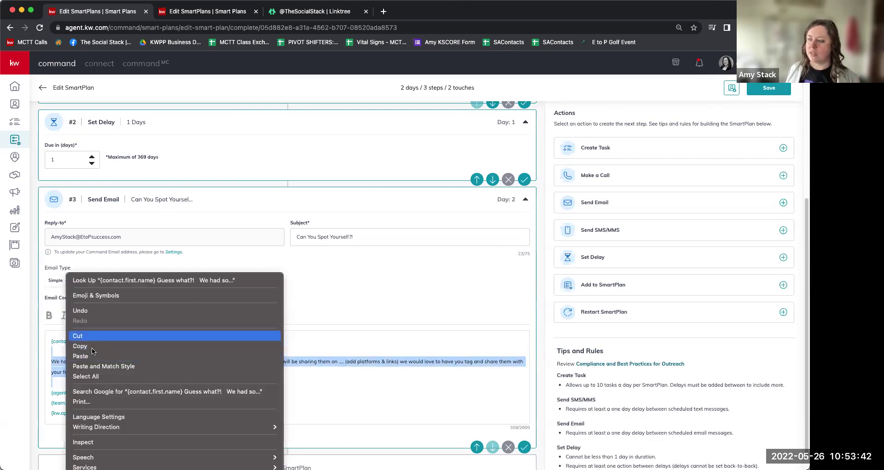
{"action": "key", "text": "Return"}
{"action": "left_click", "coordinate": [79, 281]}
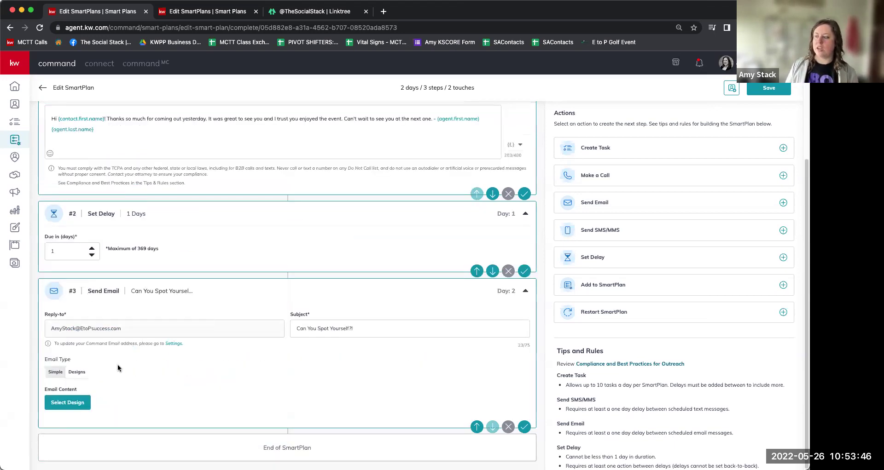
Select the "Copy of Copy of Daylight Saving Reminder" design for the email and preview it.
{"action": "left_click", "coordinate": [76, 405]}
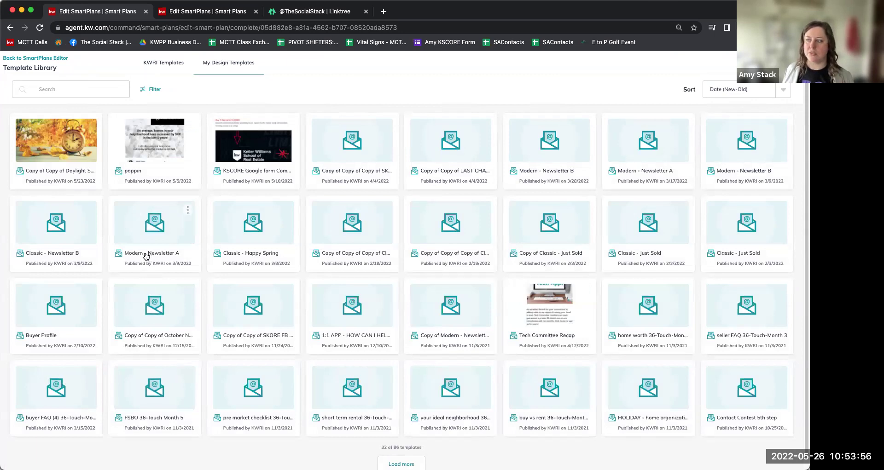
{"action": "left_click", "coordinate": [69, 152]}
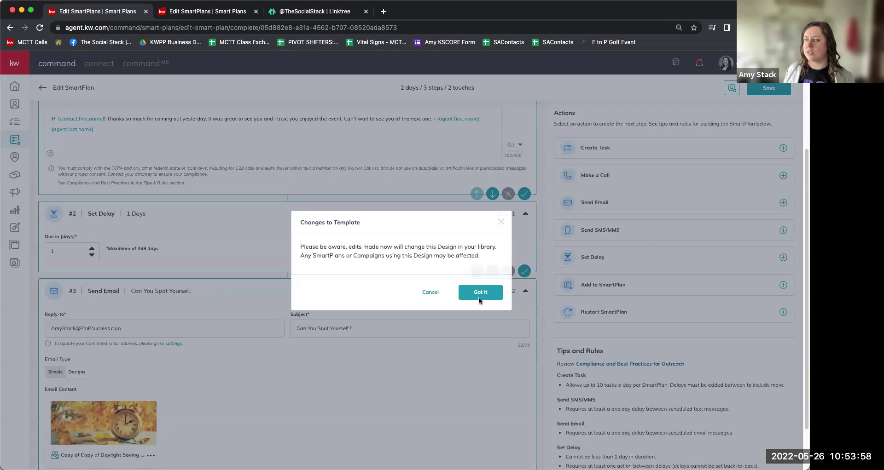
{"action": "left_click", "coordinate": [478, 295]}
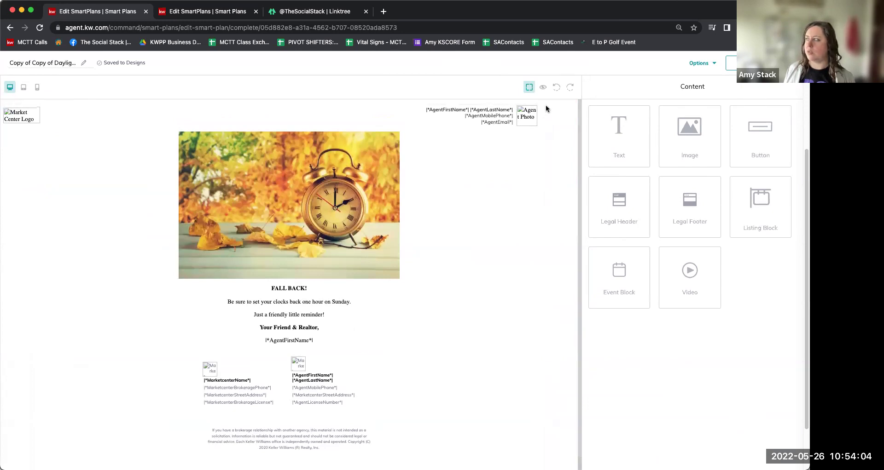
{"action": "left_click", "coordinate": [544, 89]}
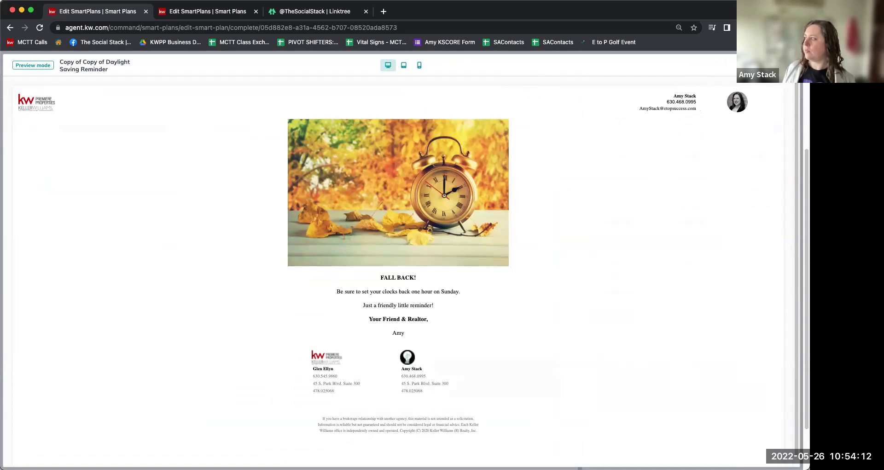
{"action": "key", "text": "Escape"}
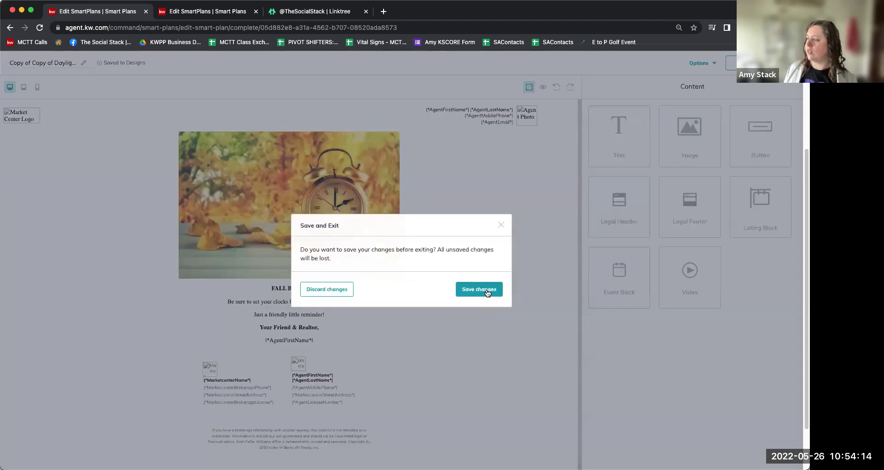
Save and exit the design, and return the email type to Simple.
{"action": "left_click", "coordinate": [486, 293]}
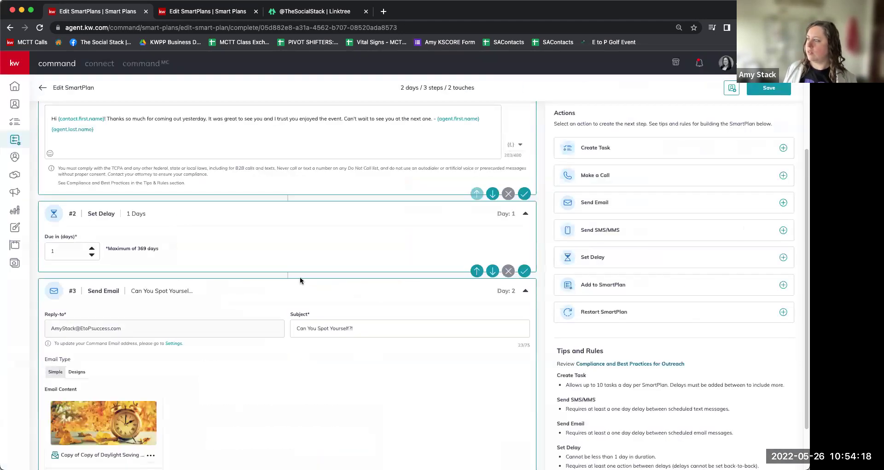
{"action": "left_click", "coordinate": [75, 371]}
{"action": "scroll", "coordinate": [171, 364], "scroll_direction": "down", "scroll_amount": 3}
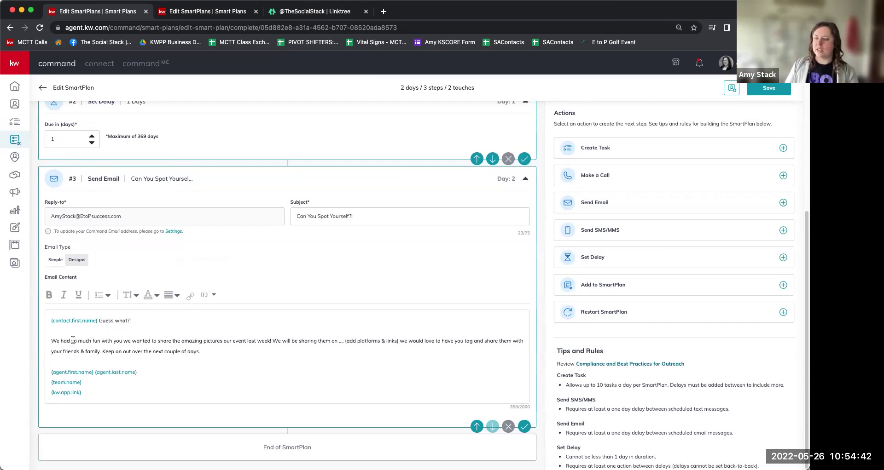
Make the words "so much" in the email body bold and teal.
{"action": "left_click_drag", "start_coordinate": [92, 341], "coordinate": [72, 341]}
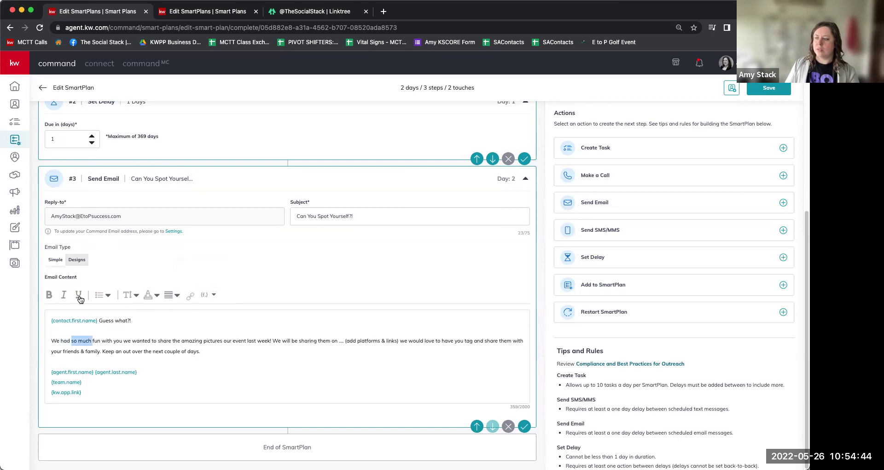
{"action": "key", "text": "super+b"}
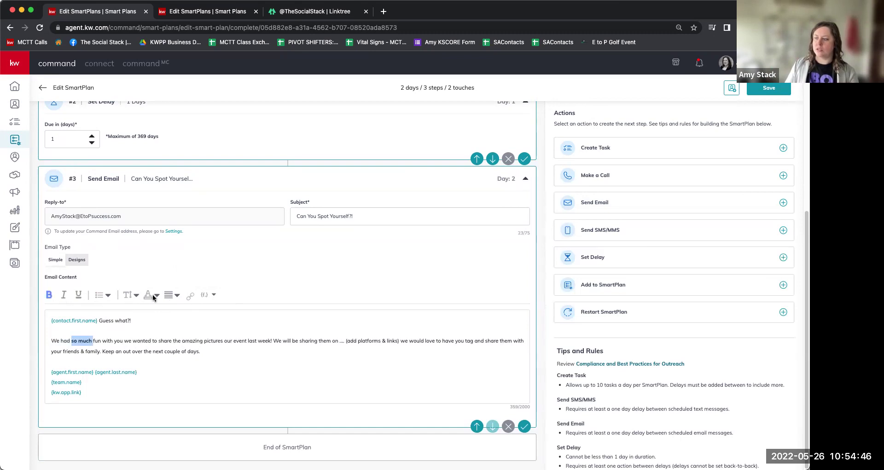
{"action": "left_click", "coordinate": [154, 296]}
{"action": "left_click", "coordinate": [160, 312]}
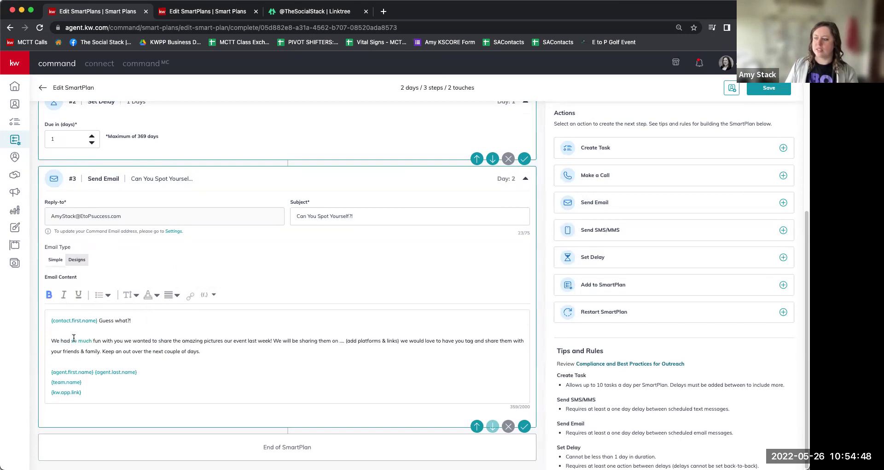
Change the text color of "so much" in the email body to red.
{"action": "left_click_drag", "start_coordinate": [71, 341], "coordinate": [92, 341]}
{"action": "left_click", "coordinate": [153, 296]}
{"action": "left_click", "coordinate": [162, 351]}
{"action": "left_click", "coordinate": [173, 366]}
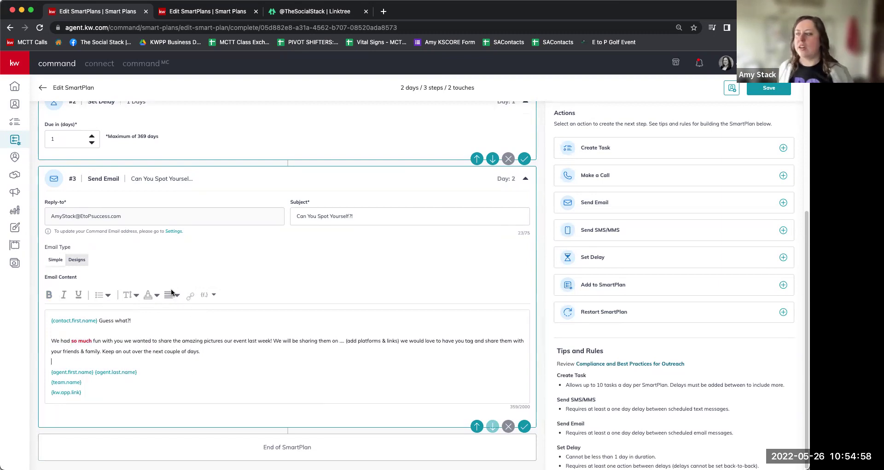
{"action": "scroll", "coordinate": [207, 277], "scroll_direction": "up", "scroll_amount": 5}
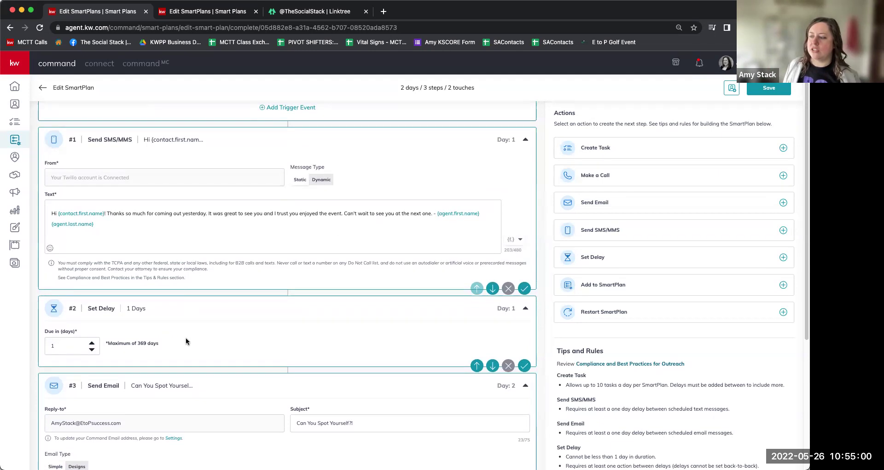
{"action": "scroll", "coordinate": [171, 355], "scroll_direction": "down", "scroll_amount": 3}
{"action": "scroll", "coordinate": [198, 335], "scroll_direction": "down", "scroll_amount": 1}
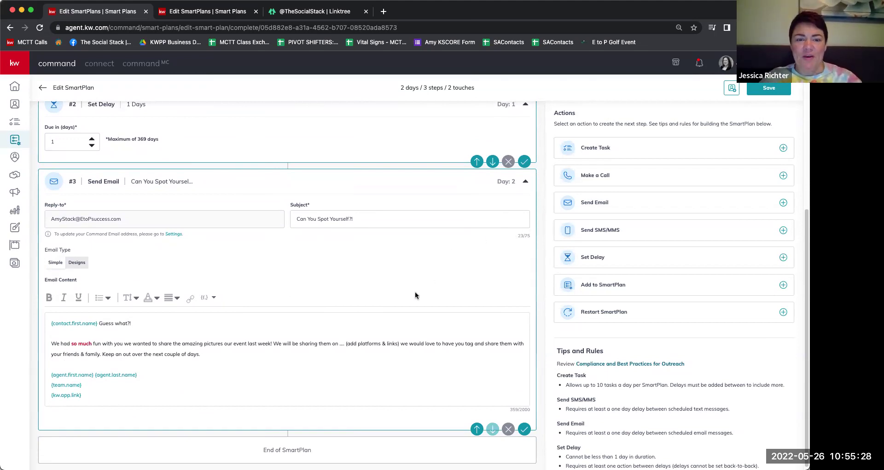
{"action": "scroll", "coordinate": [414, 294], "scroll_direction": "down", "scroll_amount": 1}
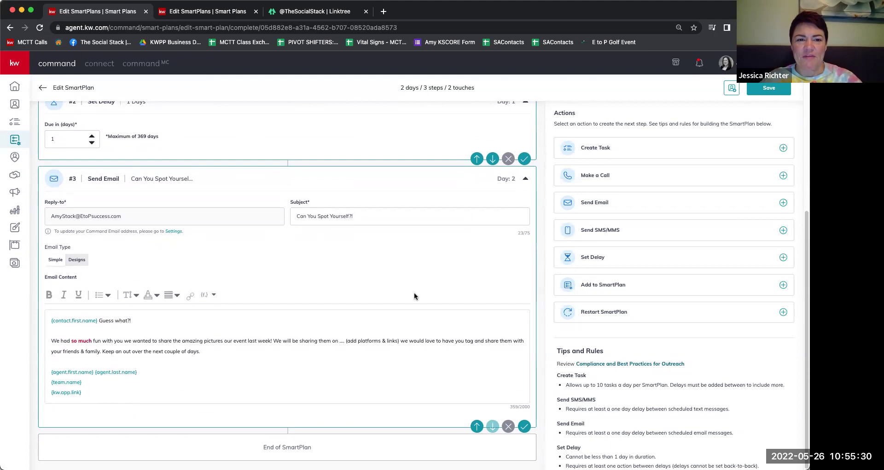
Add a Create Task action after the email and name the task "post pics on social media".
{"action": "left_click", "coordinate": [607, 151]}
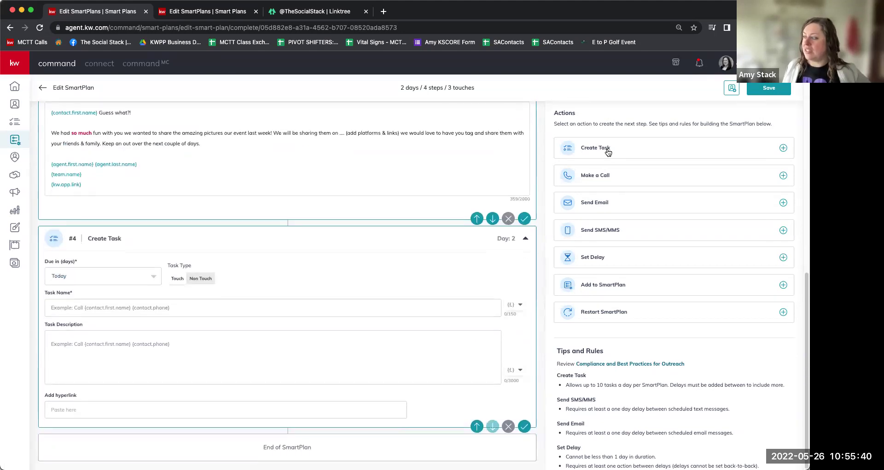
{"action": "scroll", "coordinate": [292, 260], "scroll_direction": "up", "scroll_amount": 3}
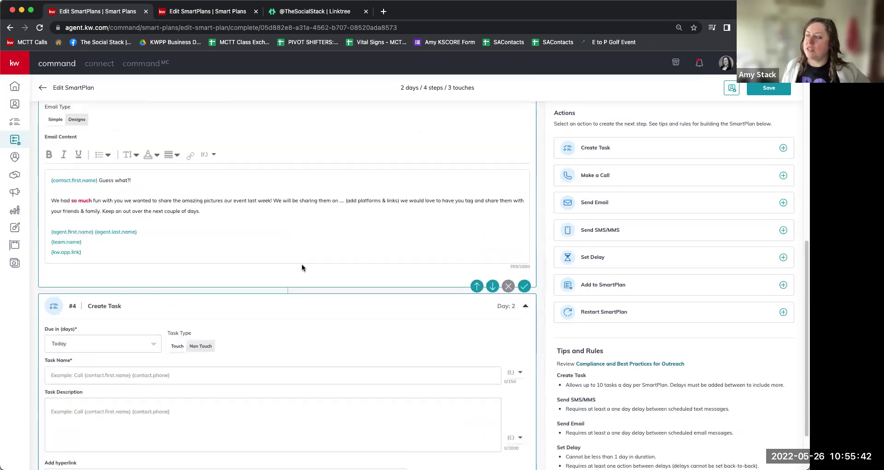
{"action": "scroll", "coordinate": [119, 203], "scroll_direction": "up", "scroll_amount": 2}
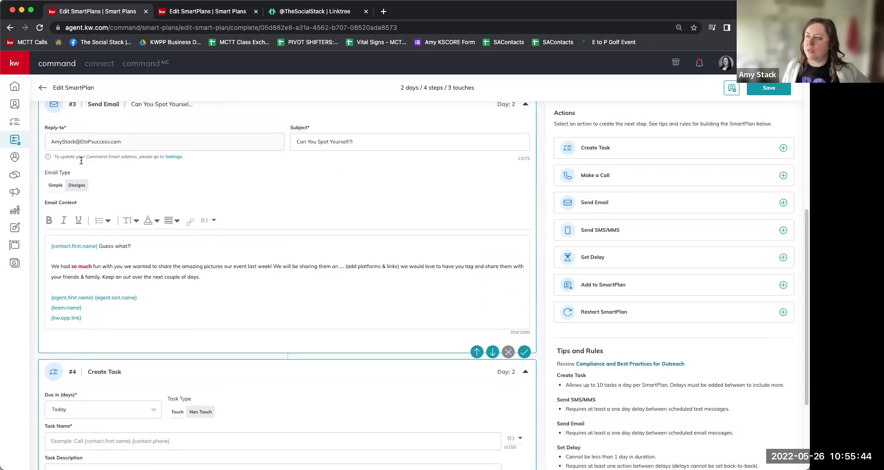
{"action": "scroll", "coordinate": [276, 304], "scroll_direction": "down", "scroll_amount": 5}
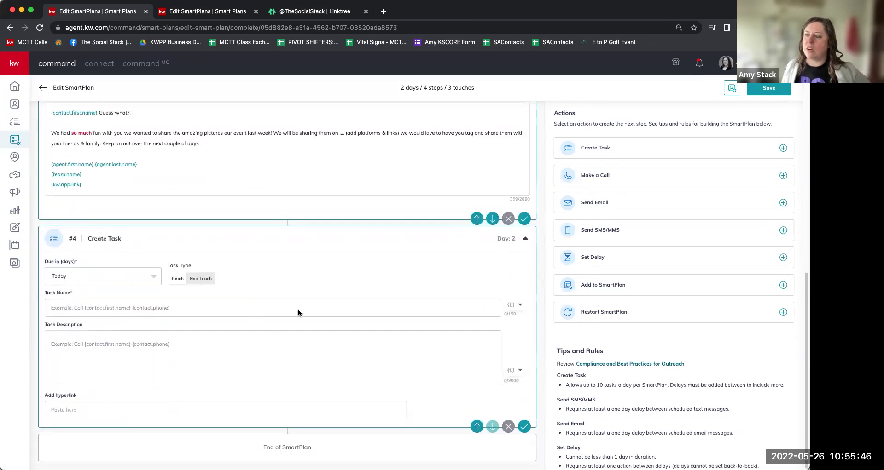
{"action": "left_click", "coordinate": [151, 304]}
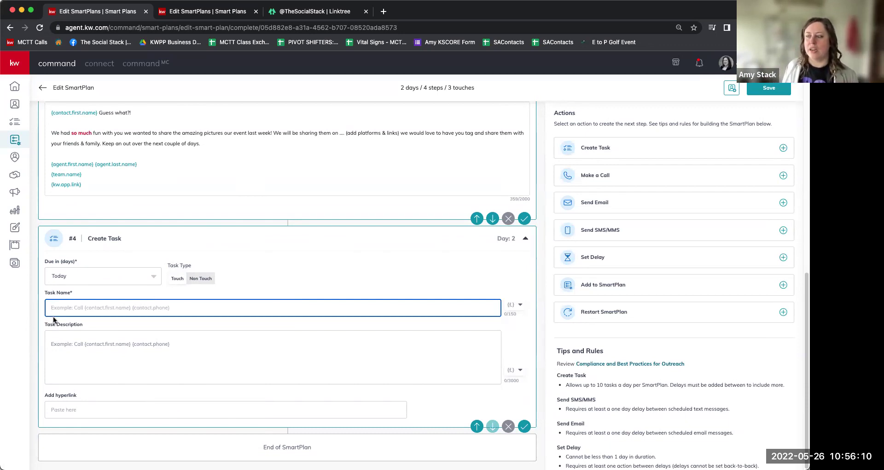
{"action": "type", "text": "post on social media"}
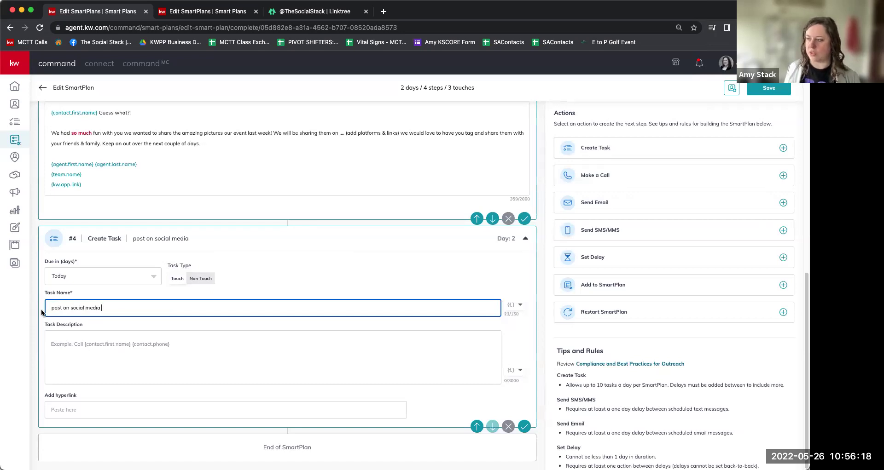
{"action": "left_click", "coordinate": [65, 307]}
{"action": "type", "text": "pics"}
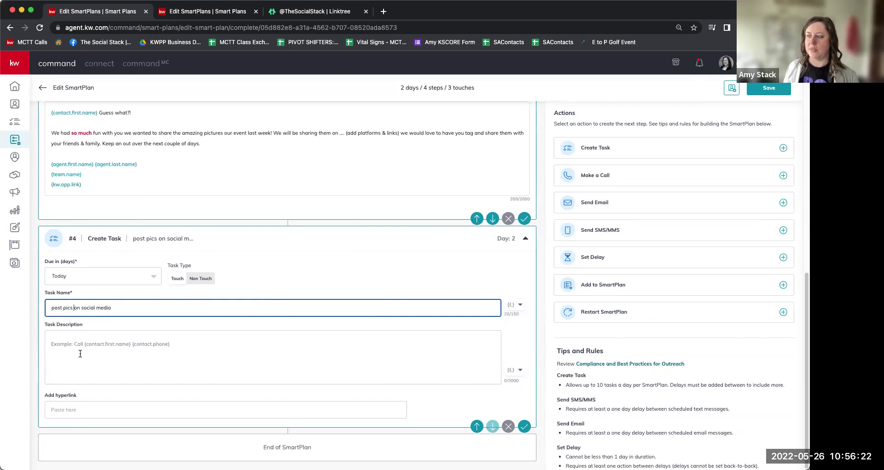
Append "for Brewery Event" to the task name, with a space after "media".
{"action": "left_click", "coordinate": [147, 312]}
{"action": "key", "text": "BackSpace"}
{"action": "type", "text": "for Beer"}
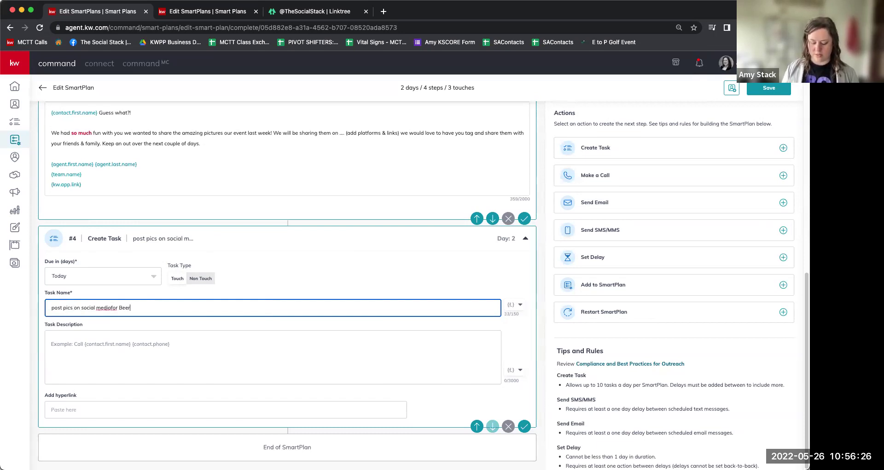
{"action": "key", "text": "BackSpace"}
{"action": "key", "text": "BackSpace"}
{"action": "key", "text": "BackSpace"}
{"action": "key", "text": "BackSpace"}
{"action": "type", "text": "re"}
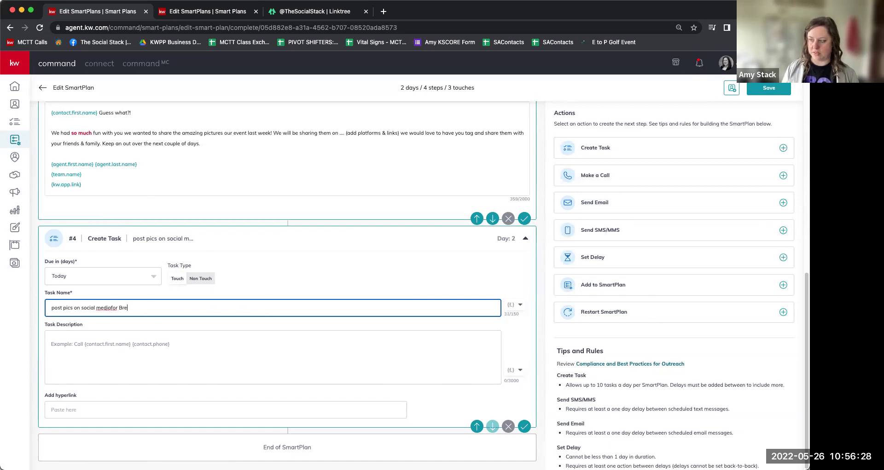
{"action": "type", "text": "wery Event"}
{"action": "left_click", "coordinate": [111, 307]}
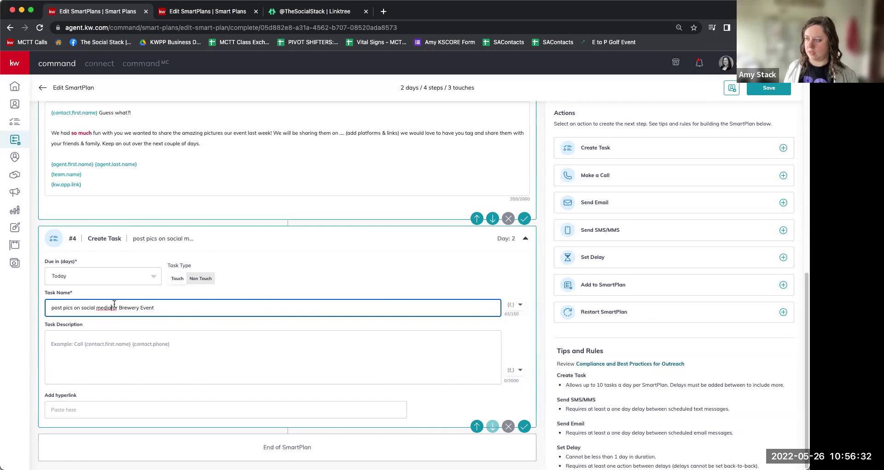
{"action": "key", "text": "Tab"}
Confirm the "post pics on social media for Brewery Event" task.
{"action": "left_click", "coordinate": [119, 308]}
{"action": "key", "text": "shift+End"}
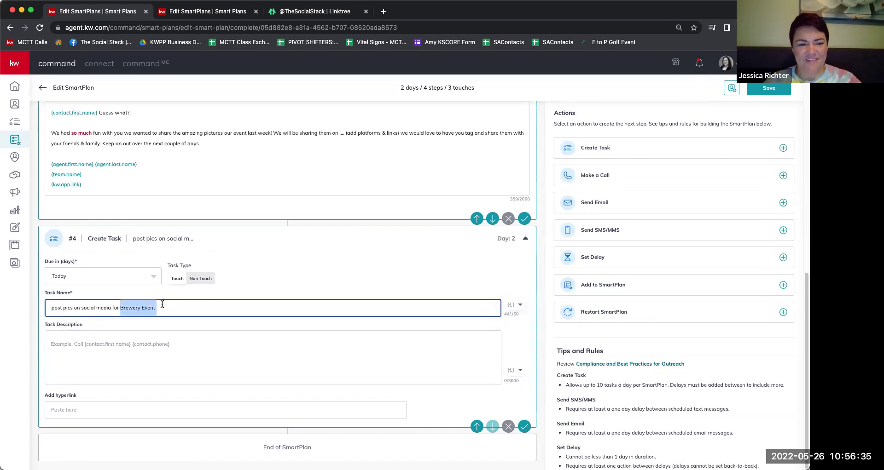
{"action": "left_click", "coordinate": [111, 307]}
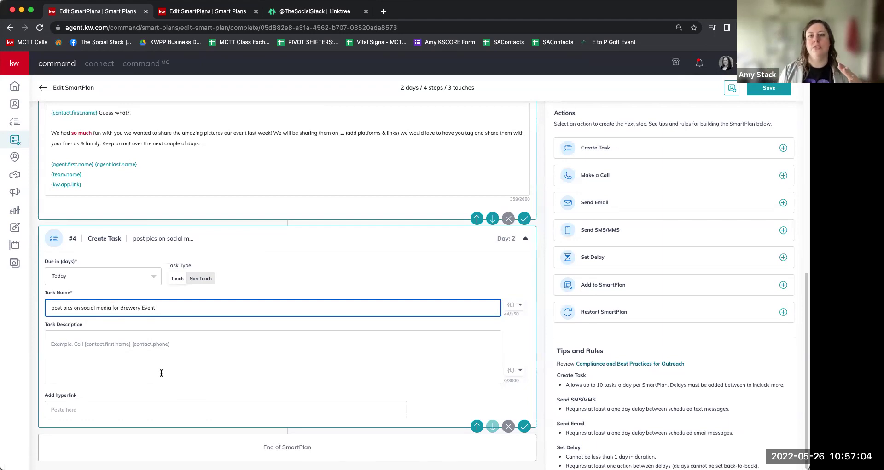
{"action": "triple_click", "coordinate": [161, 308]}
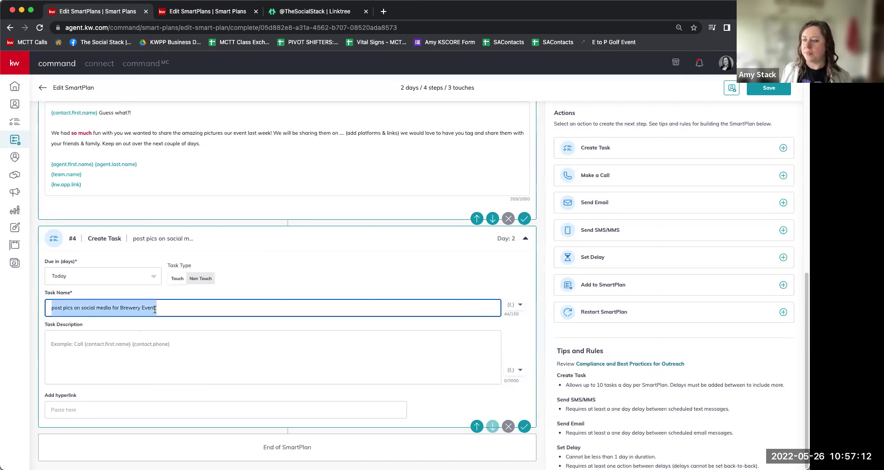
{"action": "left_click", "coordinate": [524, 426]}
{"action": "scroll", "coordinate": [358, 384], "scroll_direction": "up", "scroll_amount": 3}
{"action": "scroll", "coordinate": [358, 384], "scroll_direction": "down", "scroll_amount": 3}
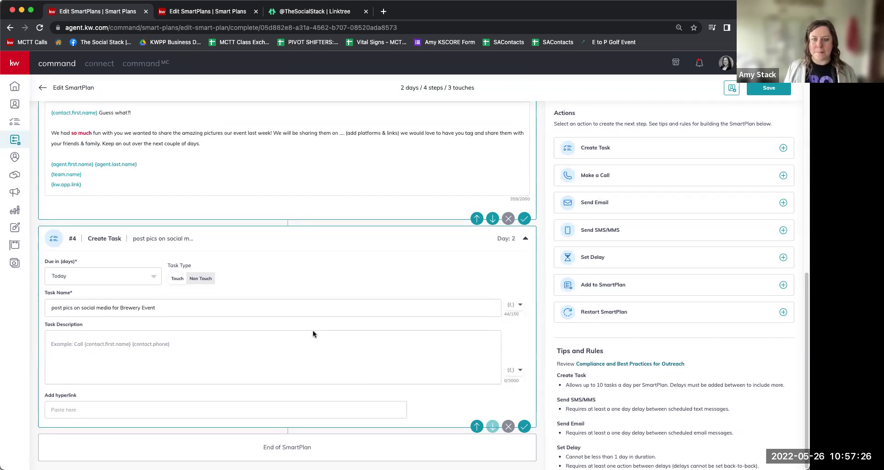
{"action": "scroll", "coordinate": [611, 227], "scroll_direction": "up", "scroll_amount": 1}
{"action": "scroll", "coordinate": [331, 282], "scroll_direction": "down", "scroll_amount": 1}
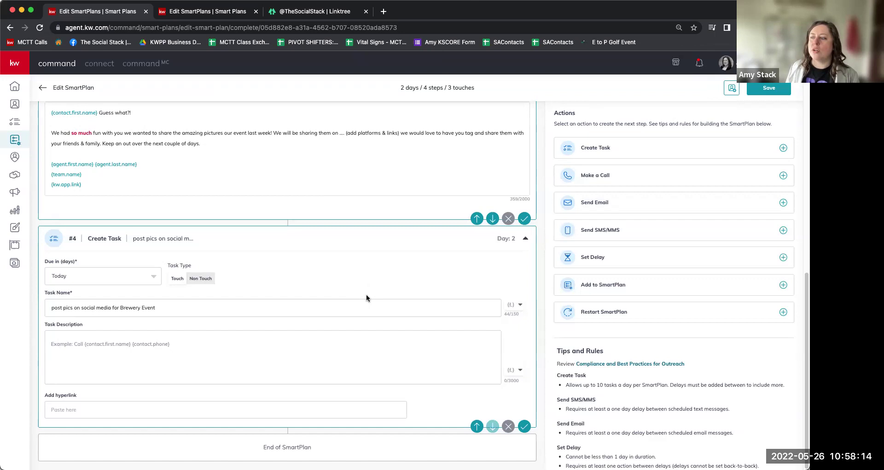
{"action": "scroll", "coordinate": [366, 295], "scroll_direction": "up", "scroll_amount": 3}
{"action": "scroll", "coordinate": [365, 304], "scroll_direction": "down", "scroll_amount": 3}
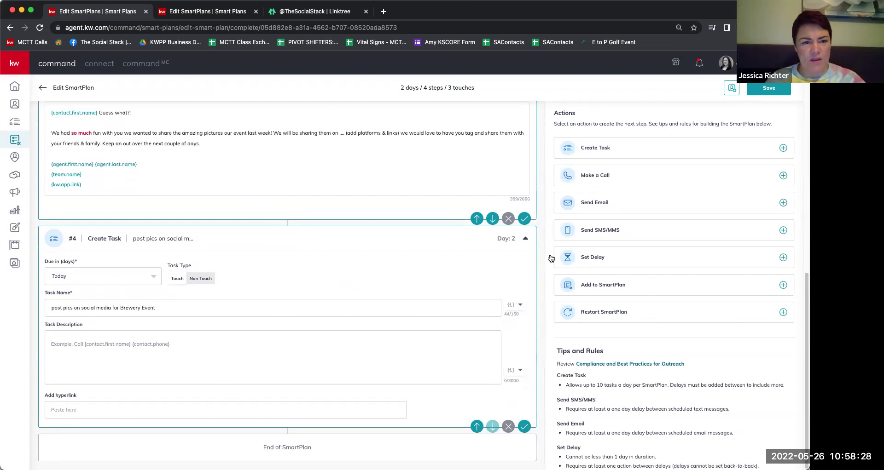
Add a Set Delay action after the social media task and set it to 2 days.
{"action": "left_click", "coordinate": [587, 256]}
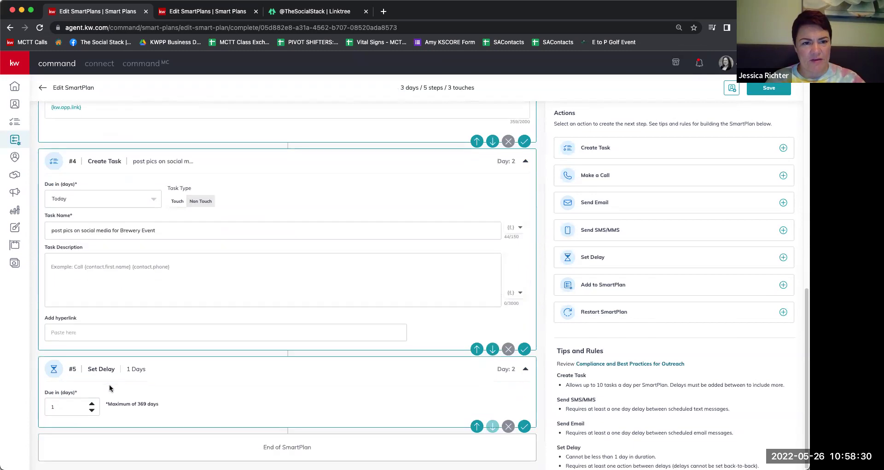
{"action": "left_click", "coordinate": [92, 404]}
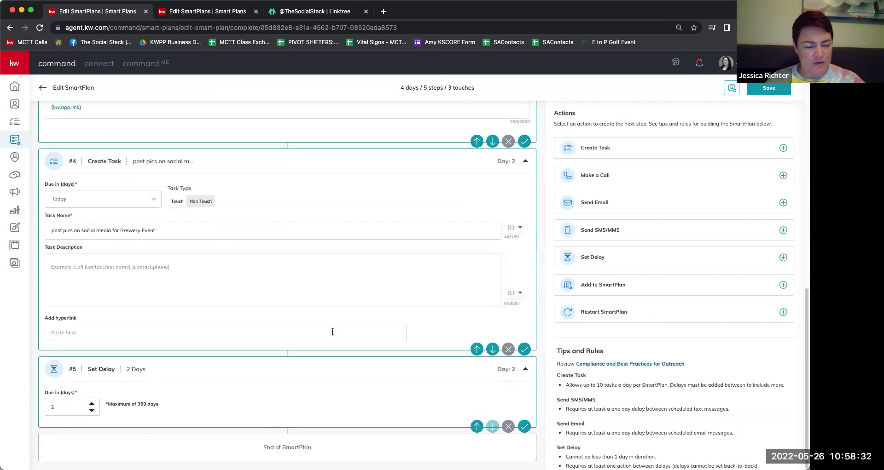
{"action": "scroll", "coordinate": [242, 340], "scroll_direction": "up", "scroll_amount": 2}
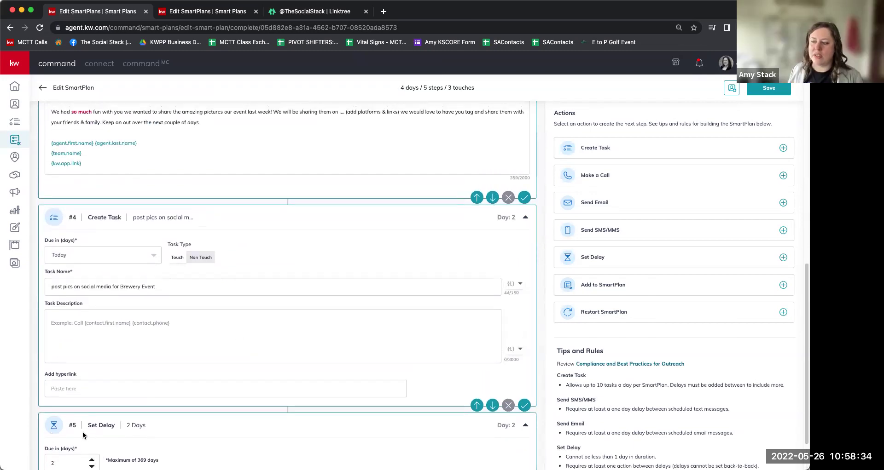
{"action": "scroll", "coordinate": [167, 364], "scroll_direction": "down", "scroll_amount": 2}
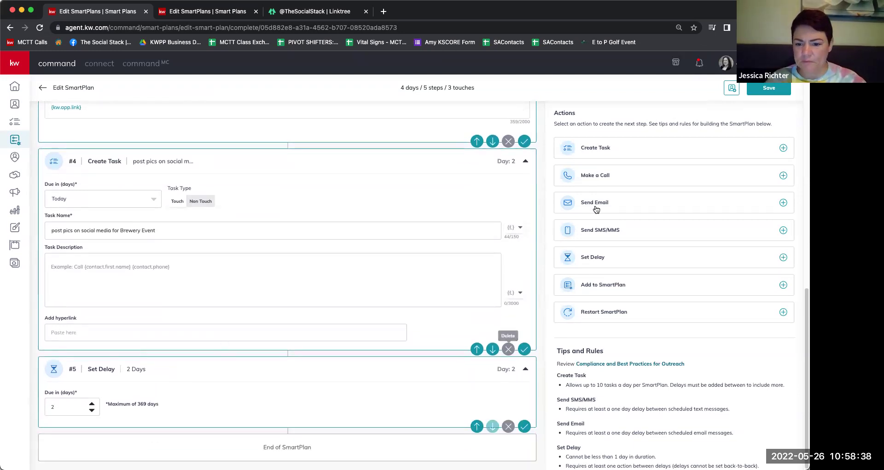
Add a Make a Call action named "Call" followed by the {contact.first.name}, {contact.last.name} and {contact.phone} placeholders.
{"action": "left_click", "coordinate": [605, 179]}
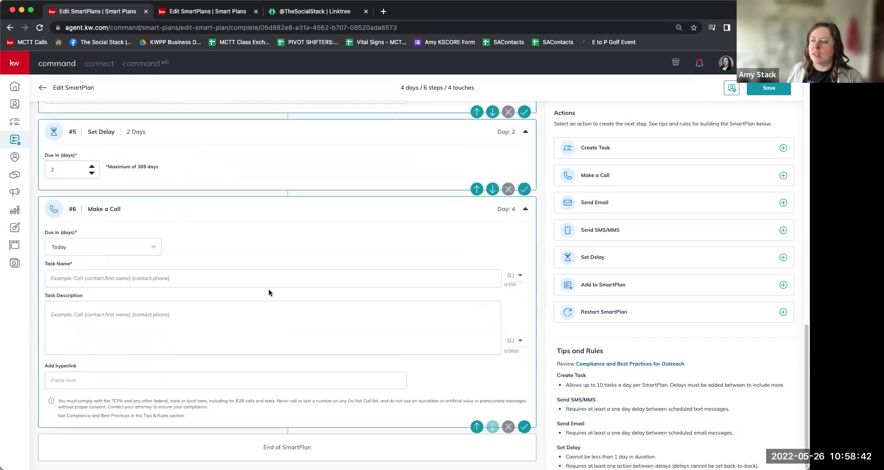
{"action": "left_click", "coordinate": [99, 278]}
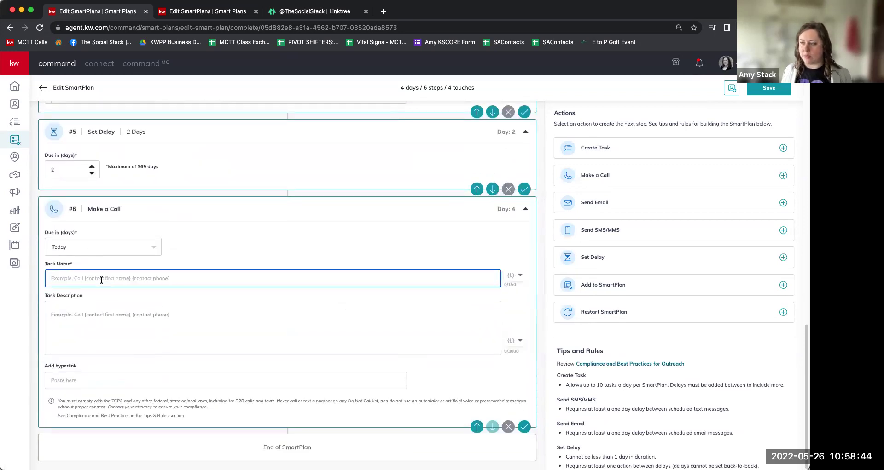
{"action": "type", "text": "Call"}
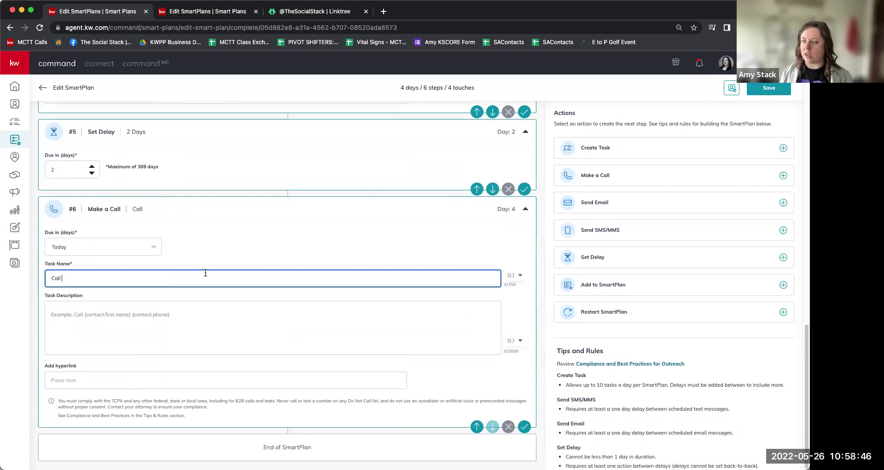
{"action": "left_click", "coordinate": [514, 277]}
{"action": "left_click", "coordinate": [479, 295]}
{"action": "left_click", "coordinate": [277, 281]}
{"action": "left_click", "coordinate": [515, 277]}
{"action": "left_click", "coordinate": [466, 309]}
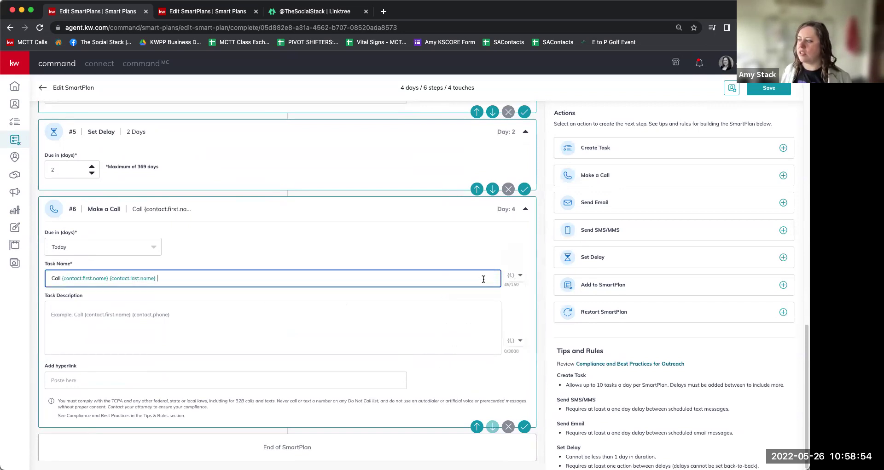
{"action": "left_click", "coordinate": [509, 278]}
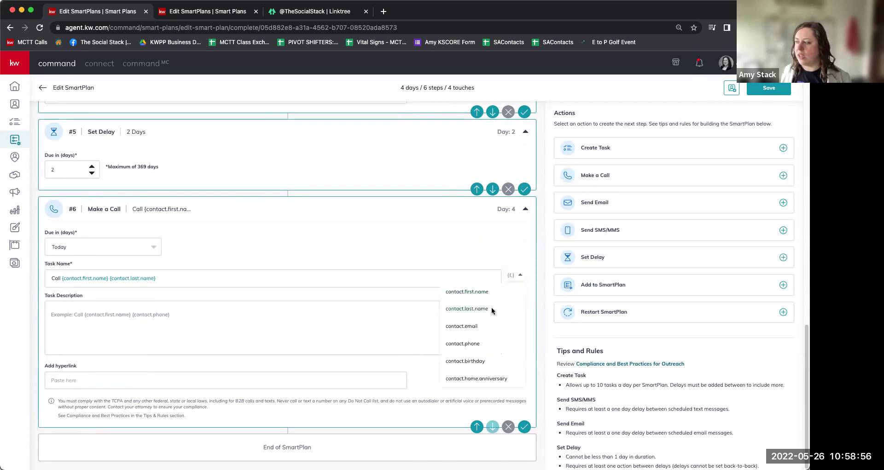
{"action": "left_click", "coordinate": [461, 343]}
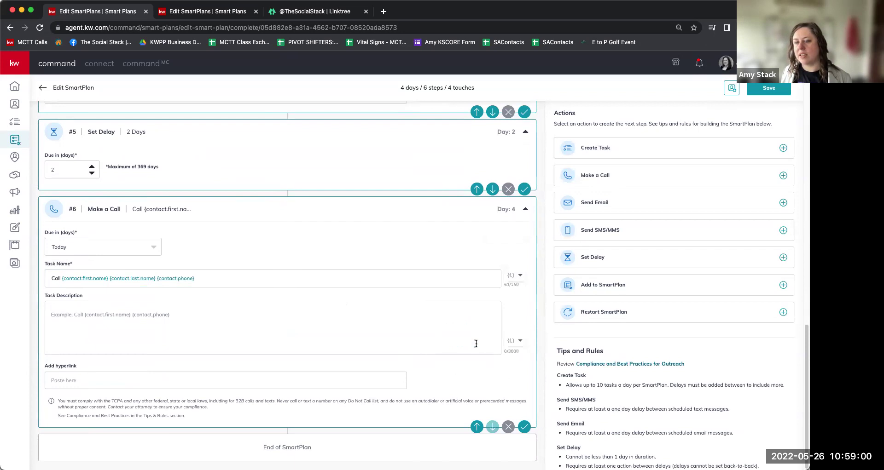
Append "thank for attending event" to the call's task name after the phone placeholder.
{"action": "left_click", "coordinate": [299, 279]}
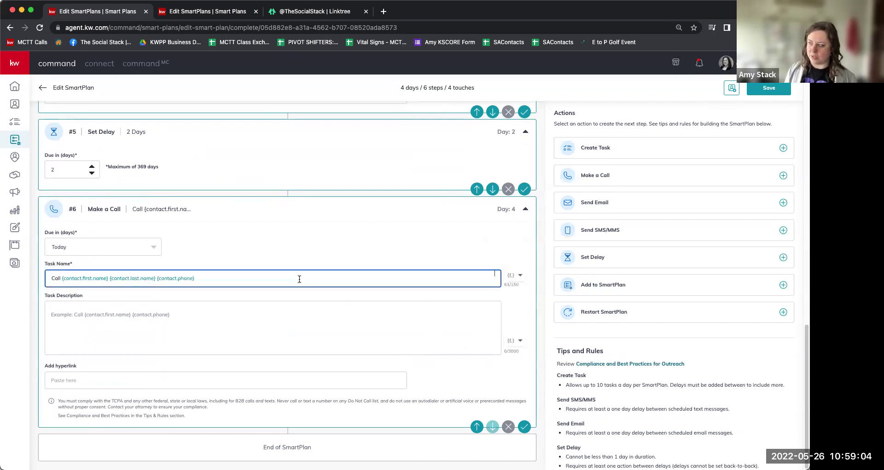
{"action": "type", "text": "than"}
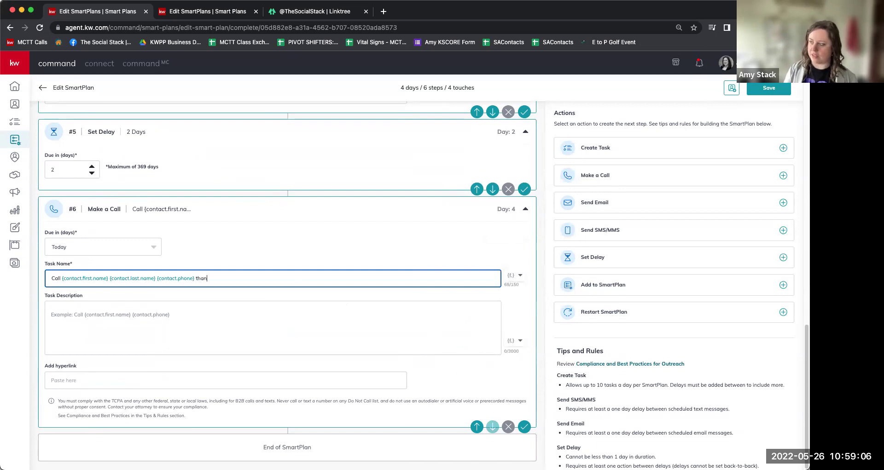
{"action": "type", "text": "k for attendi"}
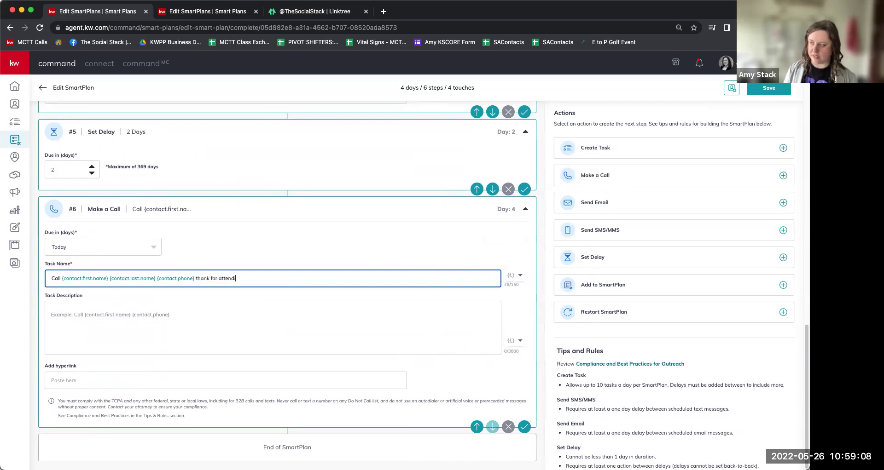
{"action": "type", "text": "ng event"}
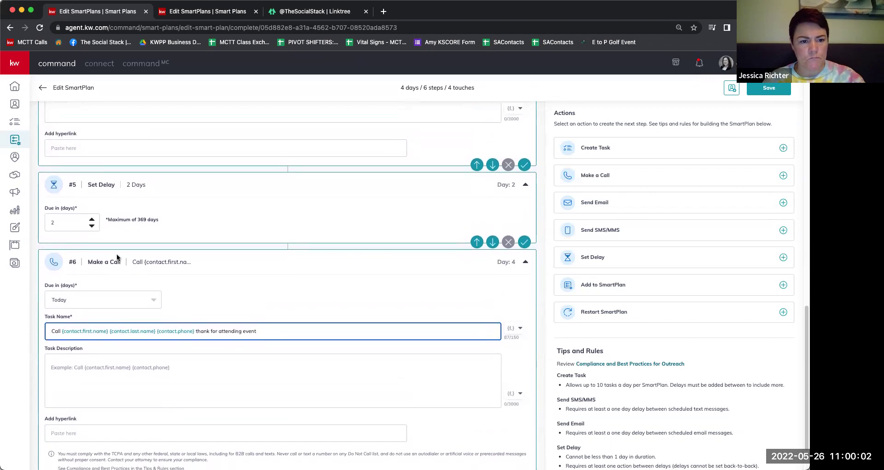
Enter the call's task description as three dashed lines: "thank you", "next event is" and "did you see your pics on social".
{"action": "left_click", "coordinate": [76, 311]}
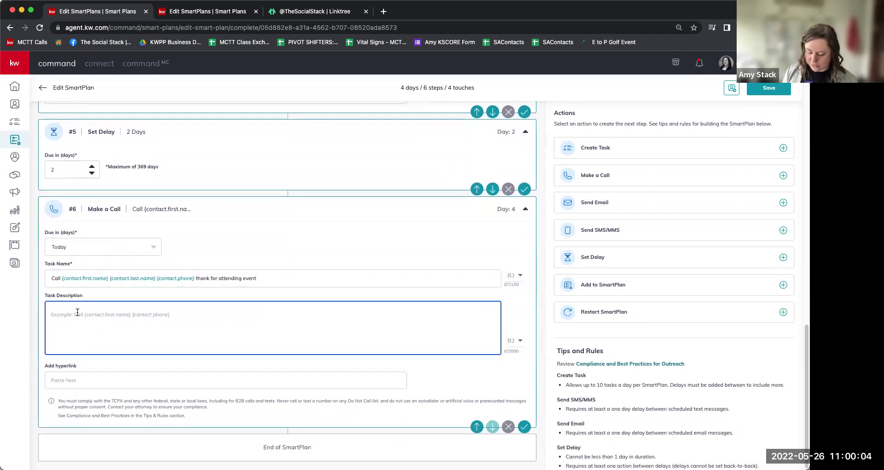
{"action": "type", "text": "- thank you"}
{"action": "key", "text": "Return"}
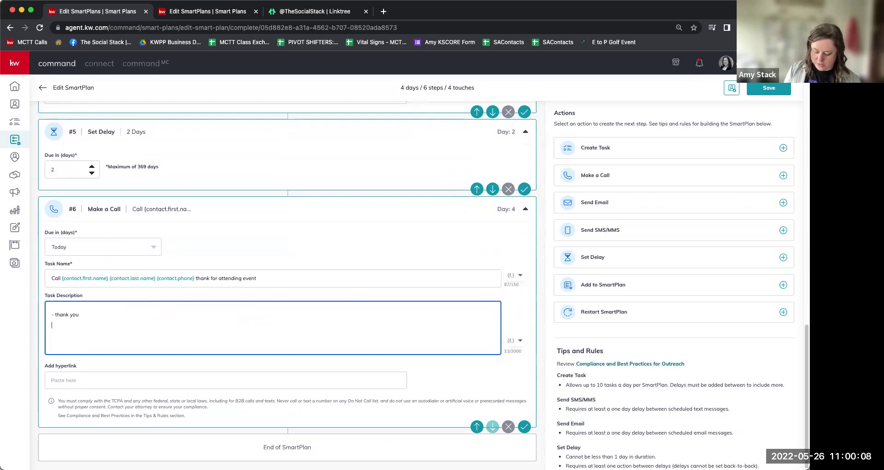
{"action": "type", "text": "- next event is"}
{"action": "key", "text": "Return"}
{"action": "type", "text": "- did y"}
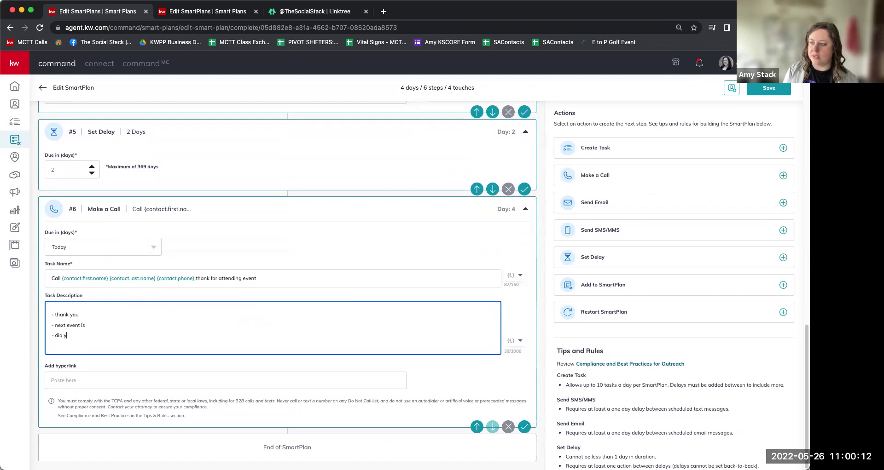
{"action": "type", "text": "ou see your p"}
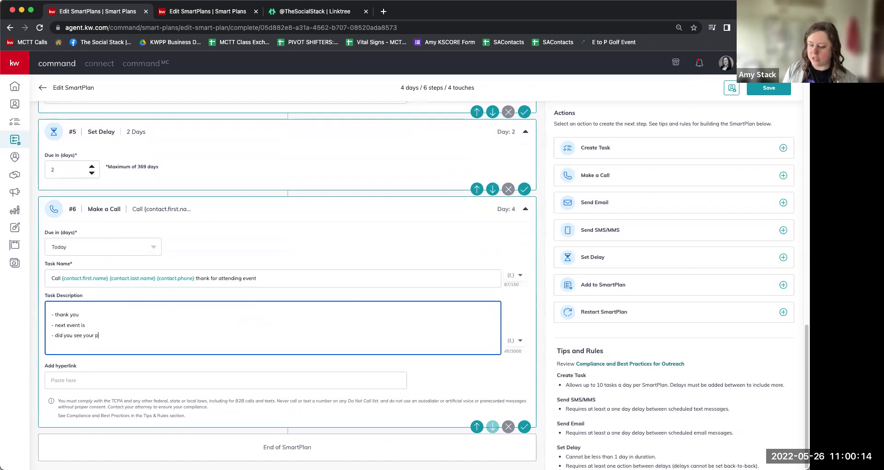
{"action": "type", "text": "ics on soc"}
{"action": "key", "text": "Return"}
{"action": "type", "text": "- wha"}
{"action": "key", "text": "BackSpace"}
{"action": "key", "text": "BackSpace"}
{"action": "key", "text": "BackSpace"}
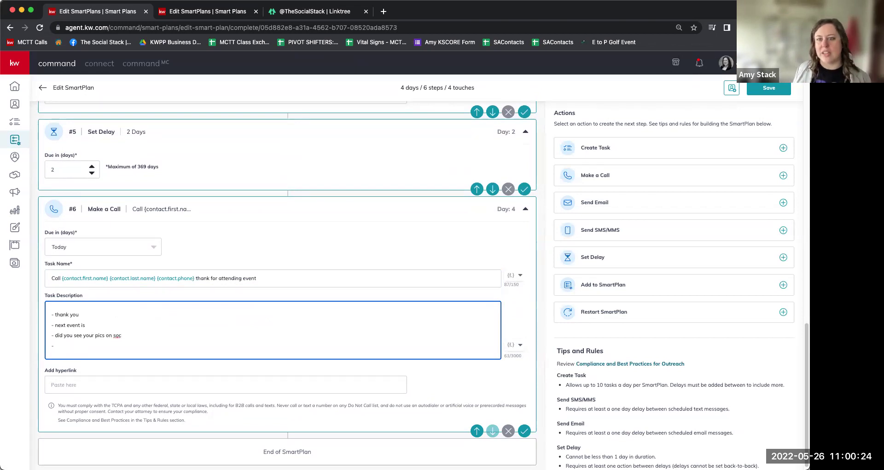
{"action": "type", "text": "i"}
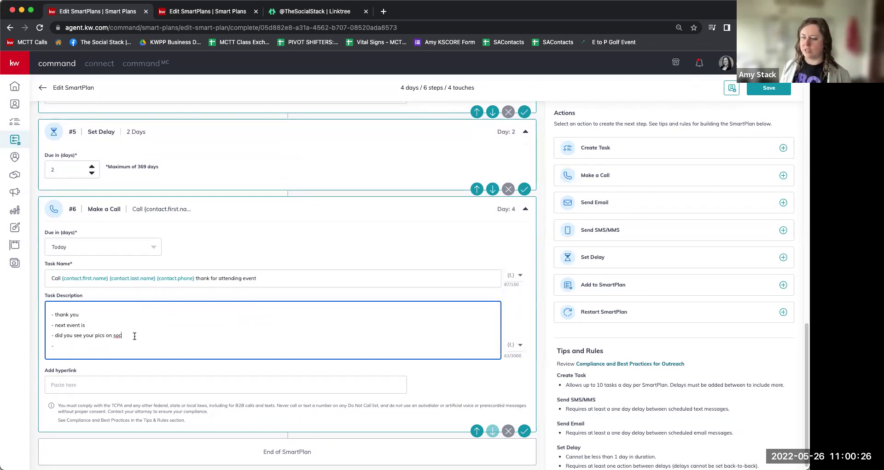
{"action": "type", "text": "al"}
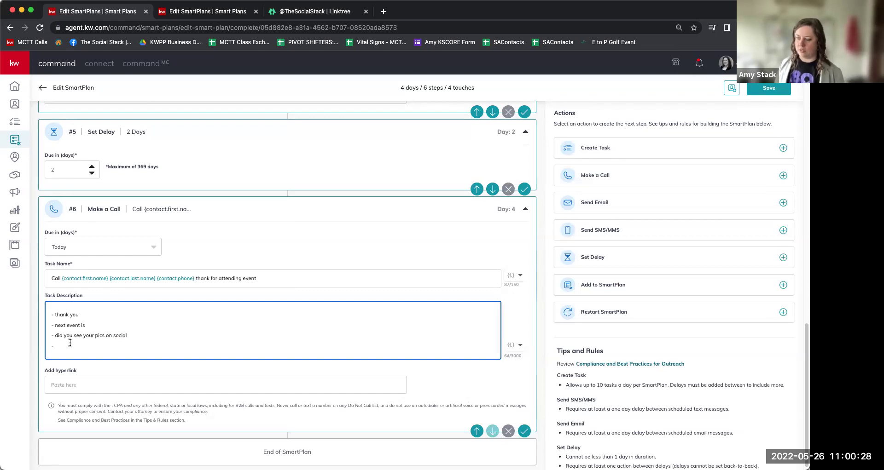
{"action": "key", "text": "BackSpace"}
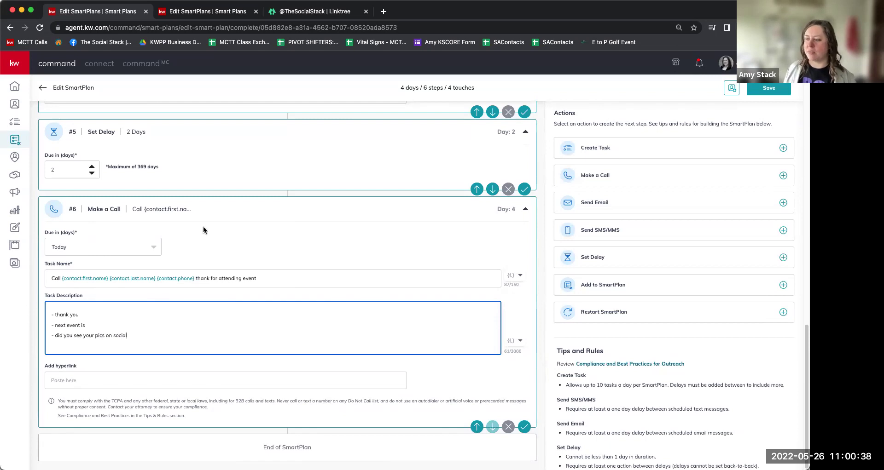
Add a Set Delay action after the call and set it to 7 days.
{"action": "scroll", "coordinate": [198, 241], "scroll_direction": "up", "scroll_amount": 3}
{"action": "scroll", "coordinate": [197, 243], "scroll_direction": "down", "scroll_amount": 2}
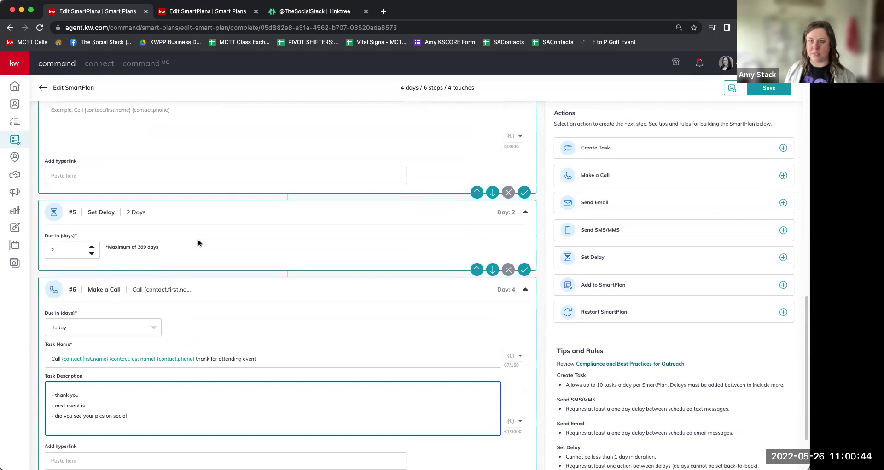
{"action": "scroll", "coordinate": [197, 243], "scroll_direction": "down", "scroll_amount": 3}
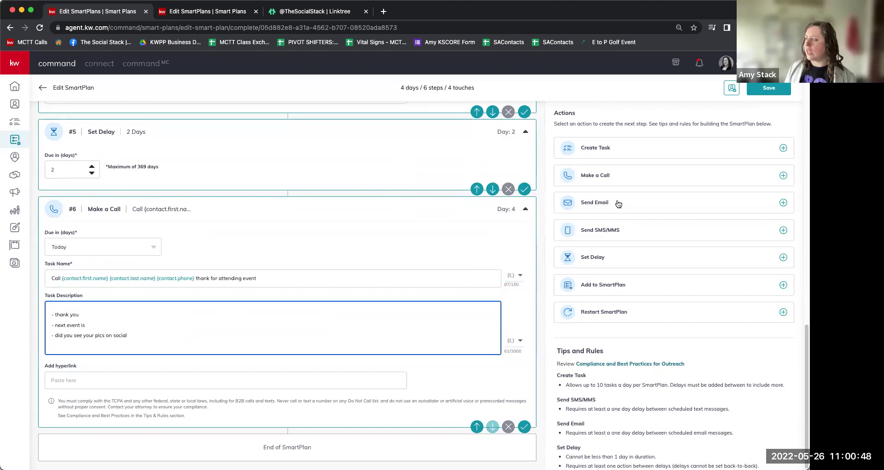
{"action": "left_click", "coordinate": [611, 252]}
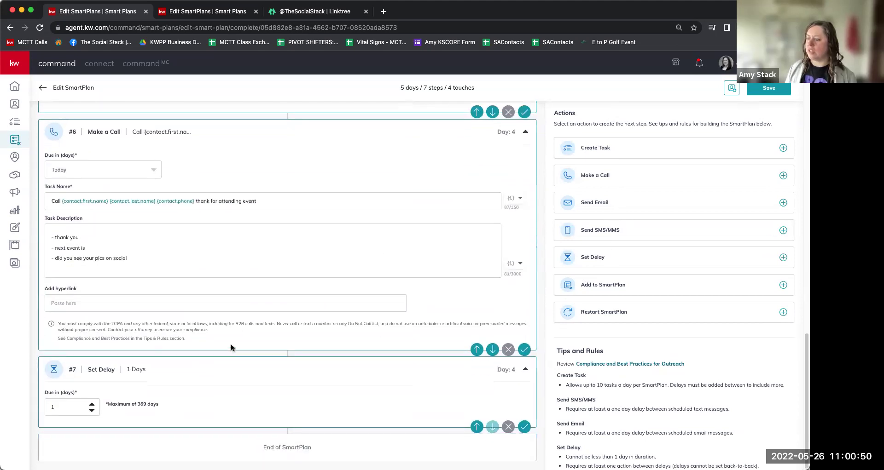
{"action": "left_click", "coordinate": [92, 405]}
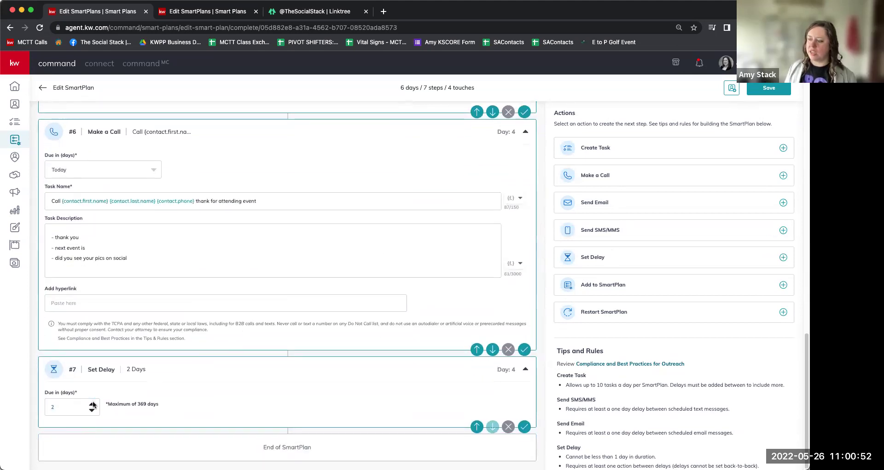
Add a Send Email action after the 7-day delay with the subject "Your My VIP".
{"action": "left_click", "coordinate": [633, 207]}
{"action": "left_click", "coordinate": [413, 262]}
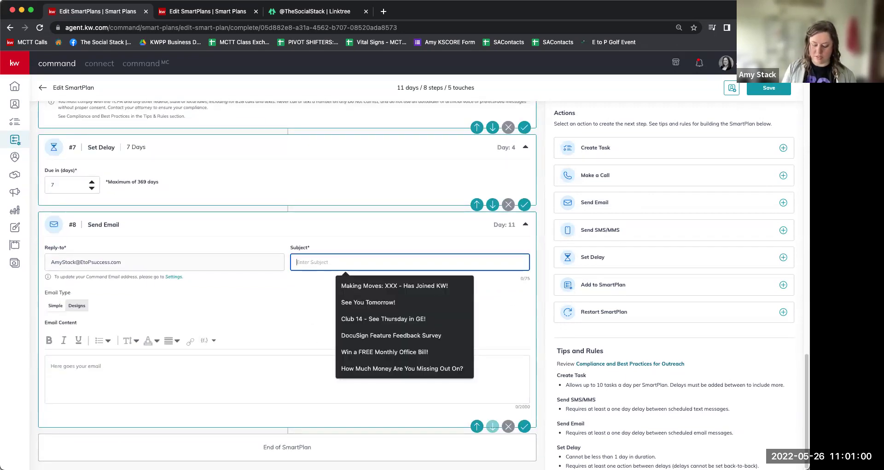
{"action": "type", "text": "YOU"}
{"action": "key", "text": "BackSpace"}
{"action": "key", "text": "BackSpace"}
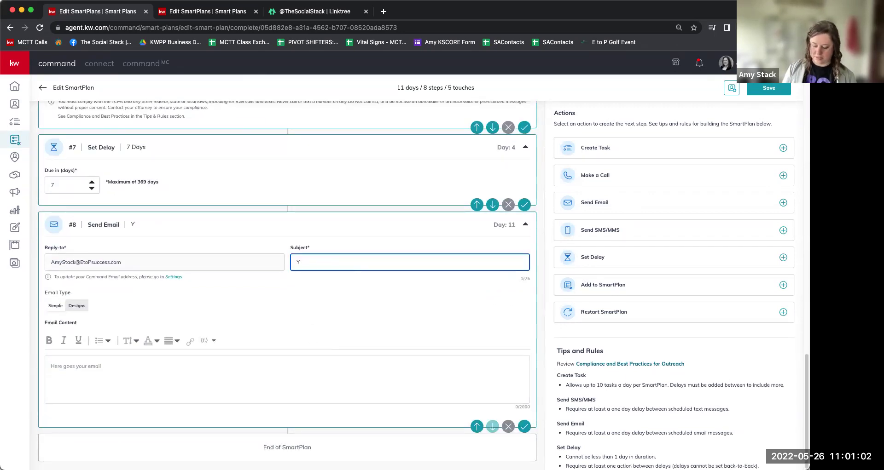
{"action": "type", "text": "our My "}
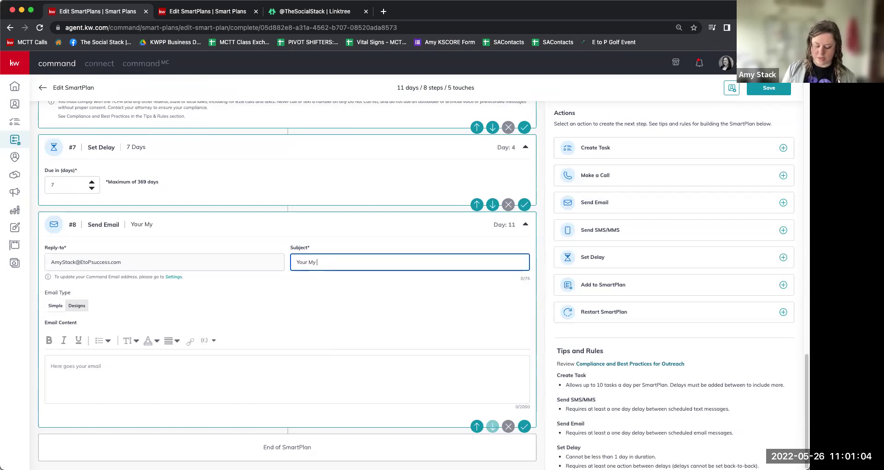
{"action": "type", "text": "VIP"}
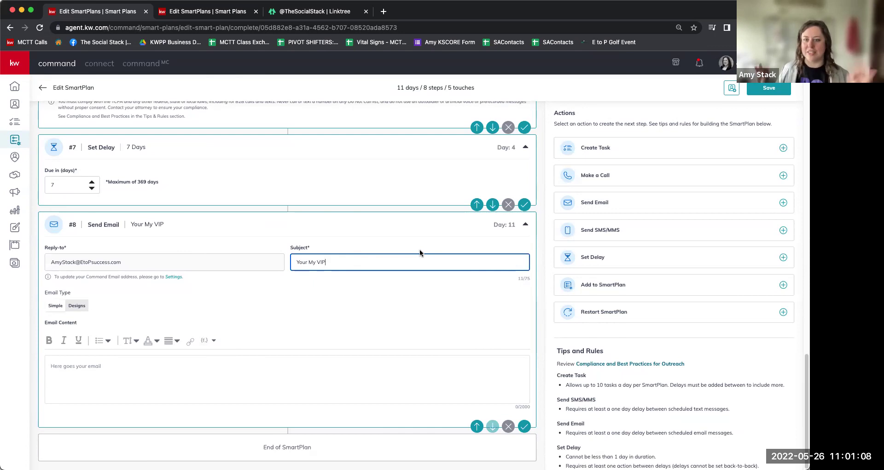
Enter the VIP email's content as three lines: "invite to VIP group", "(whats special about it)" and "provide link".
{"action": "left_click", "coordinate": [130, 368]}
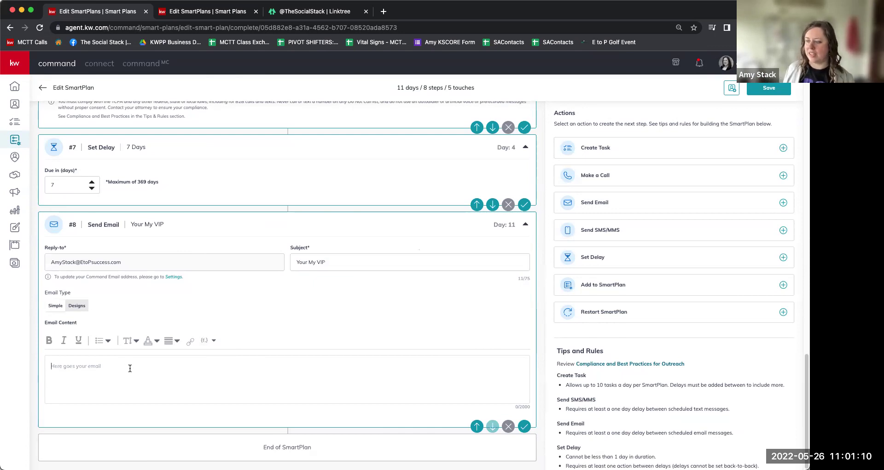
{"action": "type", "text": "invite "}
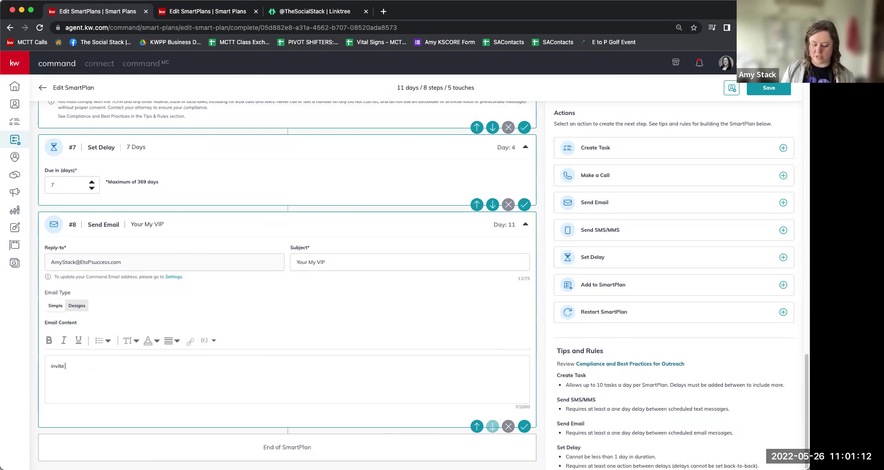
{"action": "type", "text": "to VIP group "}
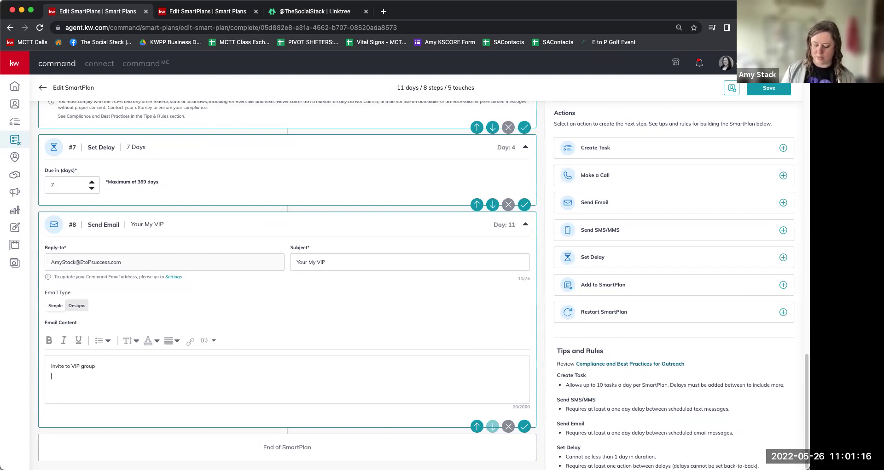
{"action": "type", "text": "(whats "}
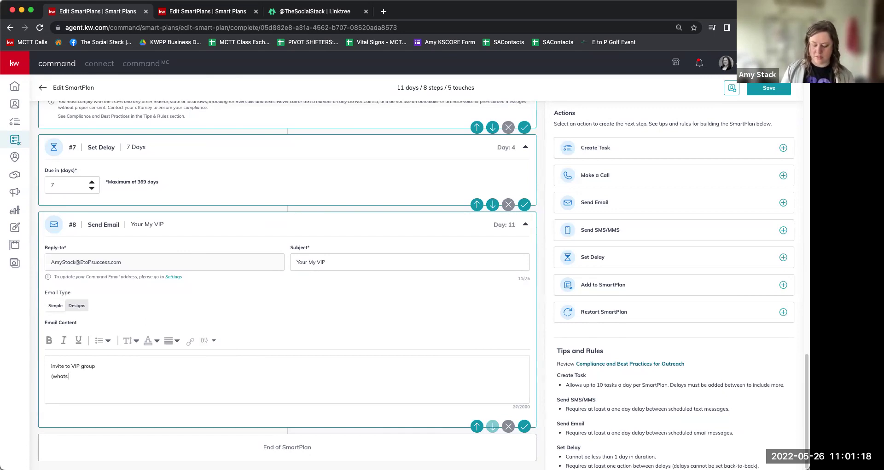
{"action": "type", "text": "special abou"}
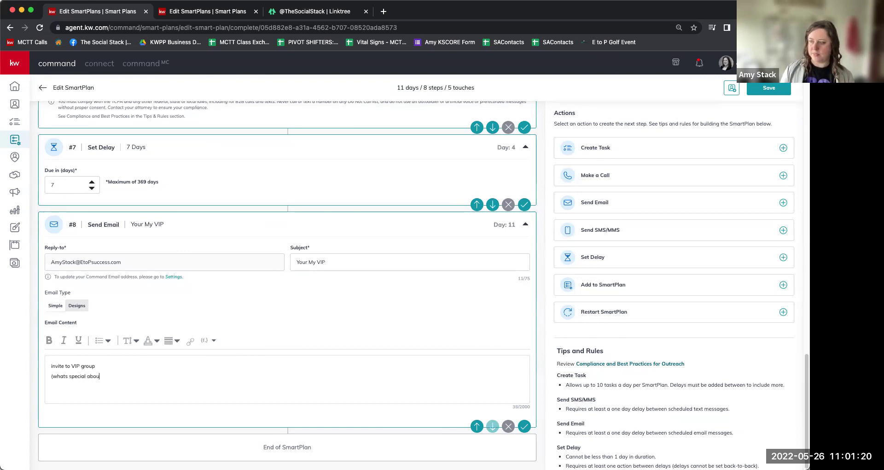
{"action": "type", "text": "t it)"}
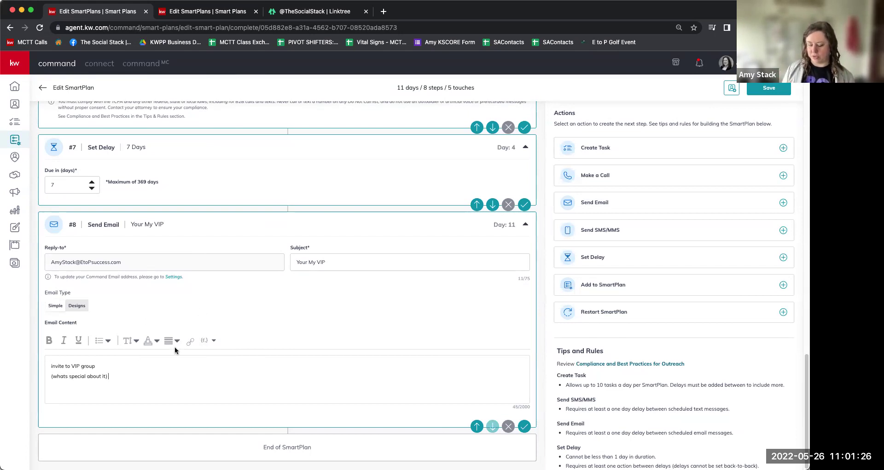
{"action": "type", "text": "provide link"}
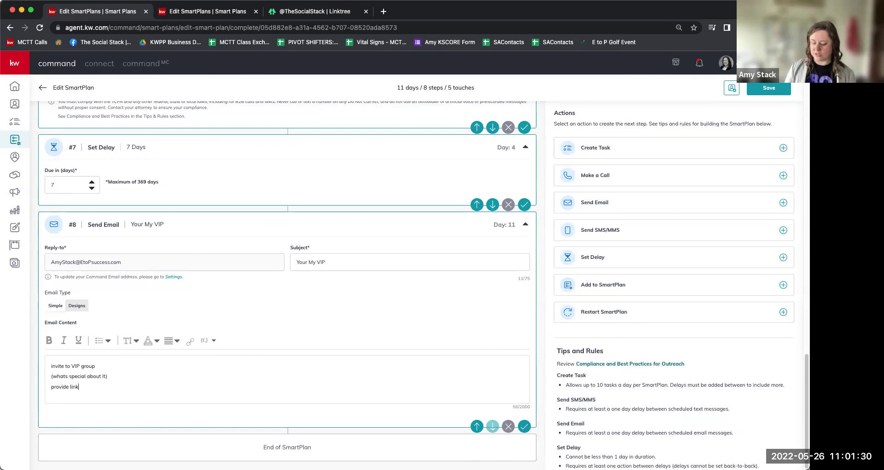
Add a blank line and a correctly spelled "Email Signature Here" line at the end of the VIP email's content.
{"action": "key", "text": "Return"}
{"action": "key", "text": "Return"}
{"action": "type", "text": "Email Signature"}
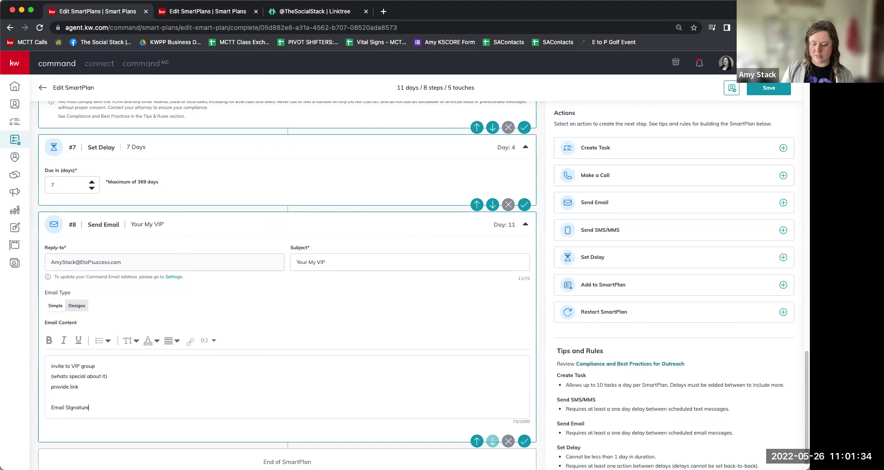
{"action": "type", "text": " Here"}
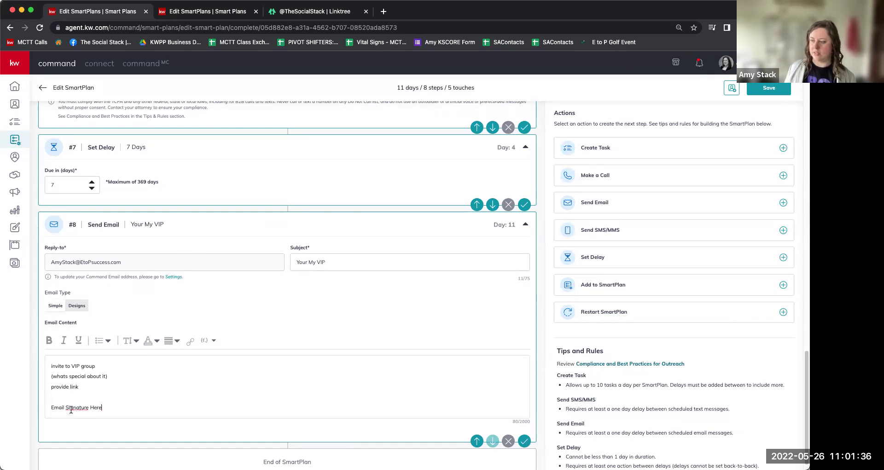
{"action": "right_click", "coordinate": [74, 409]}
{"action": "left_click", "coordinate": [115, 304]}
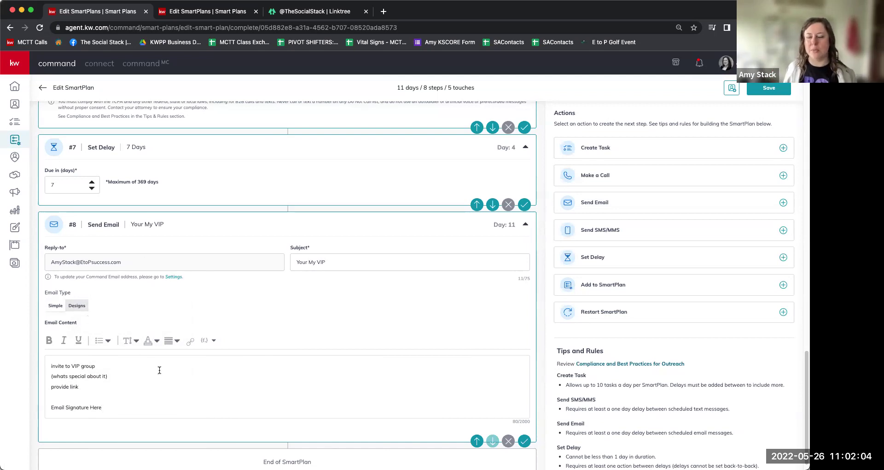
Review the SmartPlan's existing steps, from the picture email and social media task through the call to the VIP email.
{"action": "scroll", "coordinate": [159, 371], "scroll_direction": "down", "scroll_amount": 1}
{"action": "scroll", "coordinate": [159, 370], "scroll_direction": "down", "scroll_amount": 1}
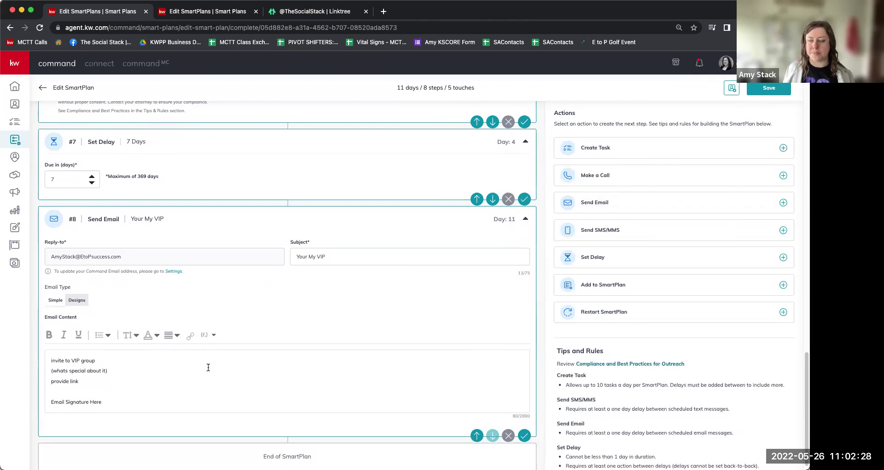
{"action": "scroll", "coordinate": [207, 364], "scroll_direction": "up", "scroll_amount": 7}
{"action": "scroll", "coordinate": [208, 359], "scroll_direction": "up", "scroll_amount": 10}
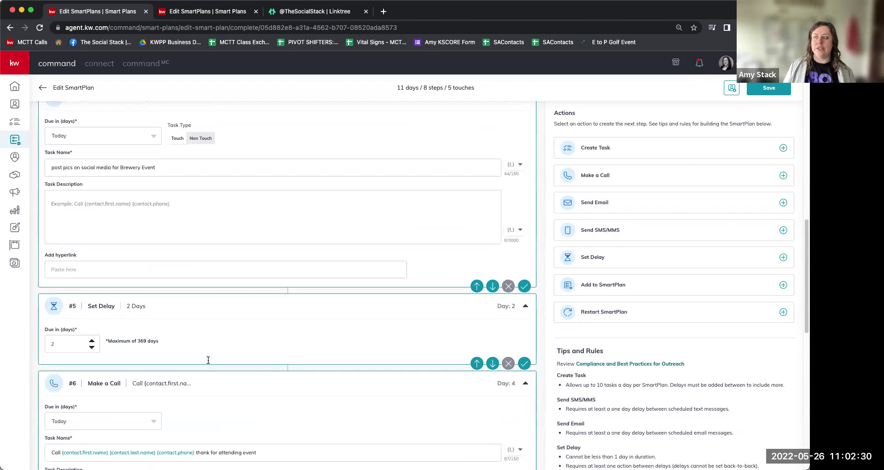
{"action": "scroll", "coordinate": [209, 360], "scroll_direction": "down", "scroll_amount": 10}
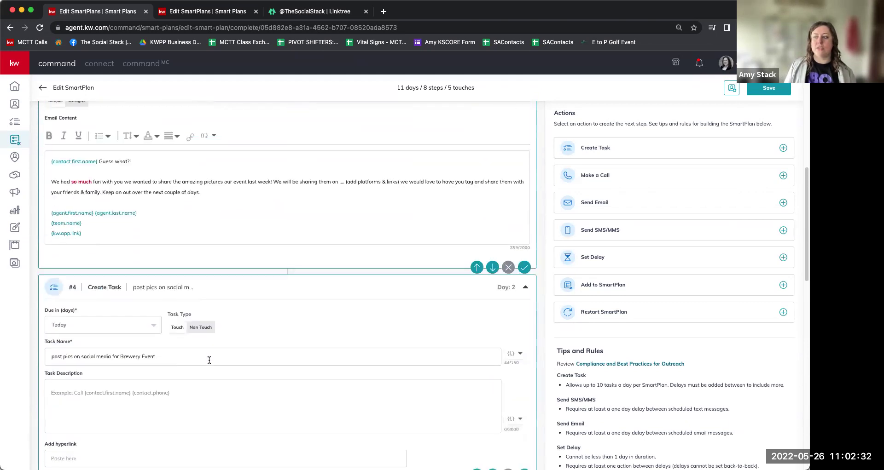
{"action": "scroll", "coordinate": [209, 361], "scroll_direction": "down", "scroll_amount": 2}
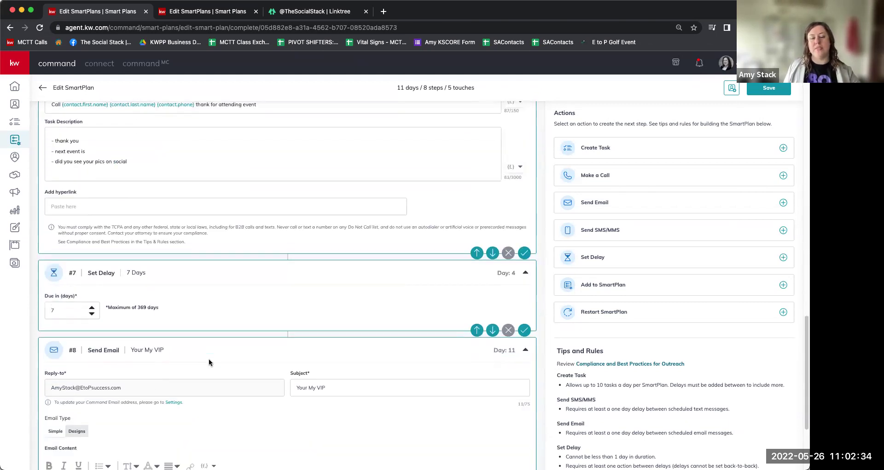
{"action": "scroll", "coordinate": [209, 360], "scroll_direction": "down", "scroll_amount": 4}
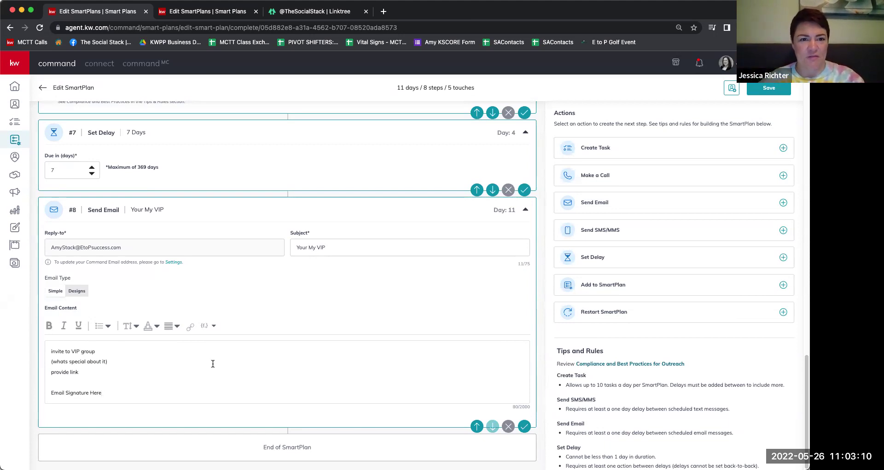
{"action": "scroll", "coordinate": [375, 307], "scroll_direction": "up", "scroll_amount": 15}
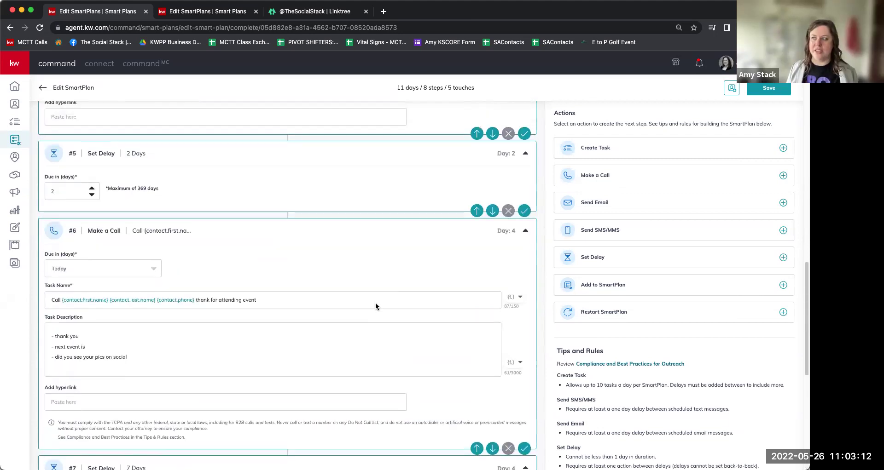
{"action": "scroll", "coordinate": [376, 306], "scroll_direction": "up", "scroll_amount": 3}
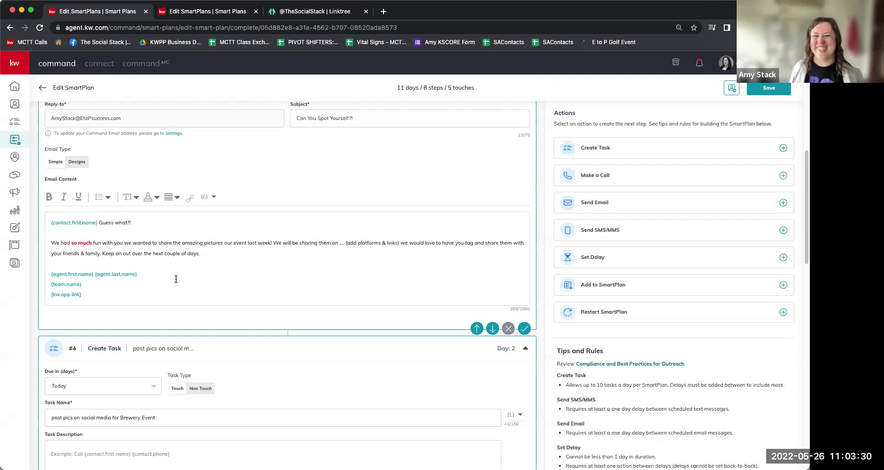
{"action": "scroll", "coordinate": [148, 311], "scroll_direction": "down", "scroll_amount": 5}
{"action": "scroll", "coordinate": [149, 314], "scroll_direction": "down", "scroll_amount": 8}
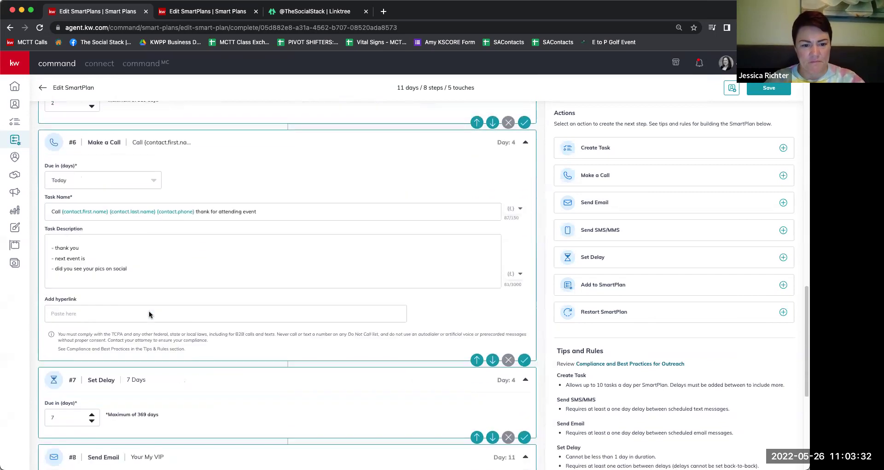
{"action": "scroll", "coordinate": [148, 312], "scroll_direction": "down", "scroll_amount": 1}
{"action": "scroll", "coordinate": [148, 313], "scroll_direction": "up", "scroll_amount": 3}
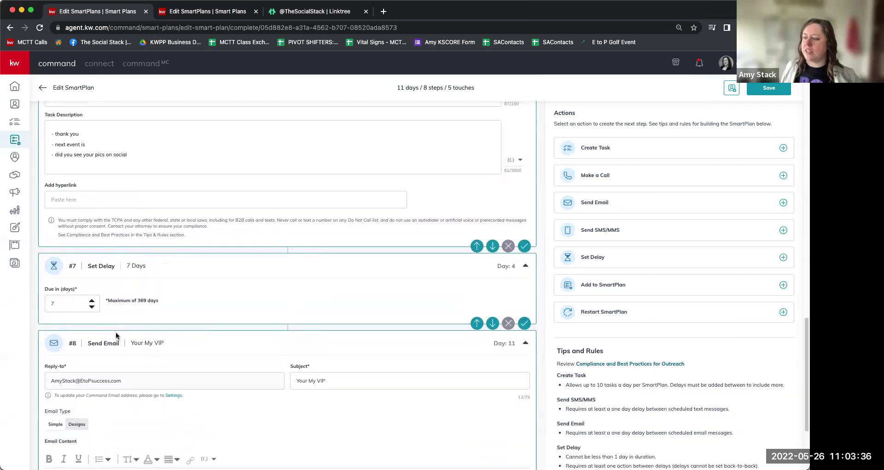
{"action": "scroll", "coordinate": [118, 336], "scroll_direction": "down", "scroll_amount": 3}
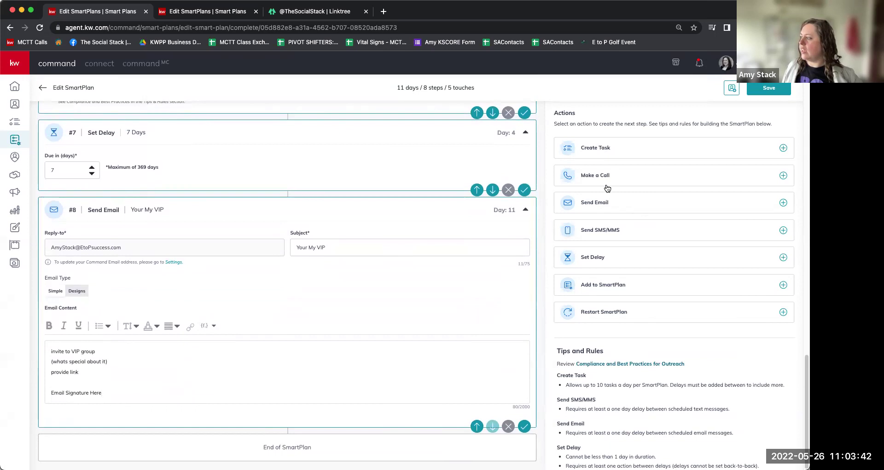
Add a Set Delay action after the VIP email and set it to 7 days.
{"action": "left_click", "coordinate": [598, 261]}
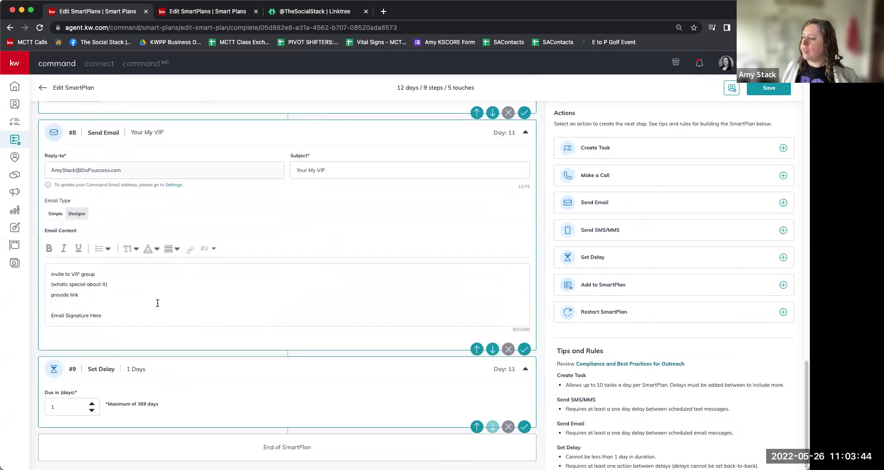
{"action": "left_click", "coordinate": [92, 404]}
{"action": "left_click", "coordinate": [92, 403]}
{"action": "left_click", "coordinate": [92, 404]}
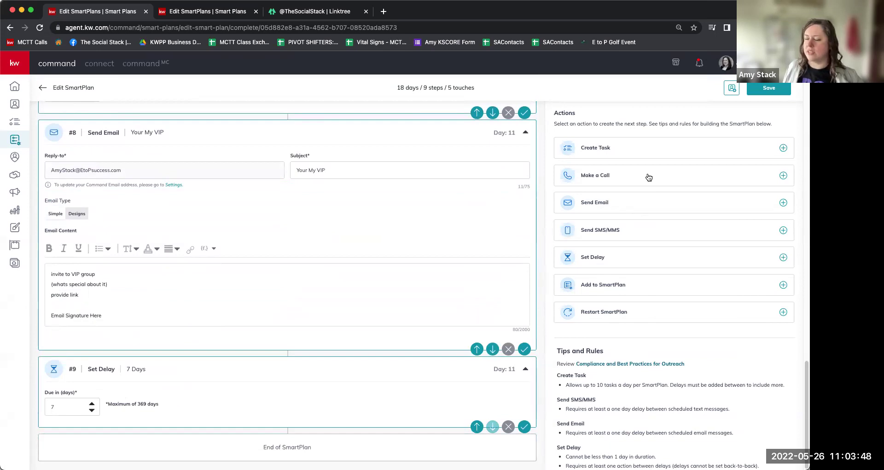
Add a Send Email action after the new delay with the correctly spelled subject "Thank You Sponsors".
{"action": "left_click", "coordinate": [595, 203]}
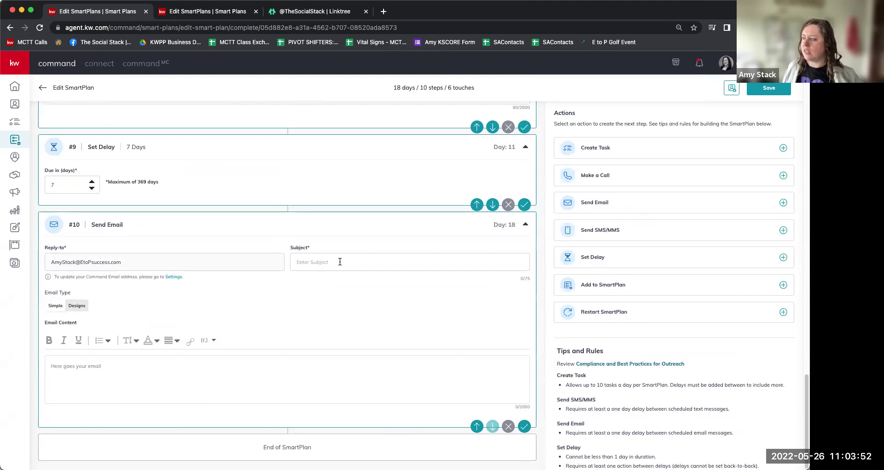
{"action": "left_click", "coordinate": [339, 262]}
{"action": "type", "text": "THank "}
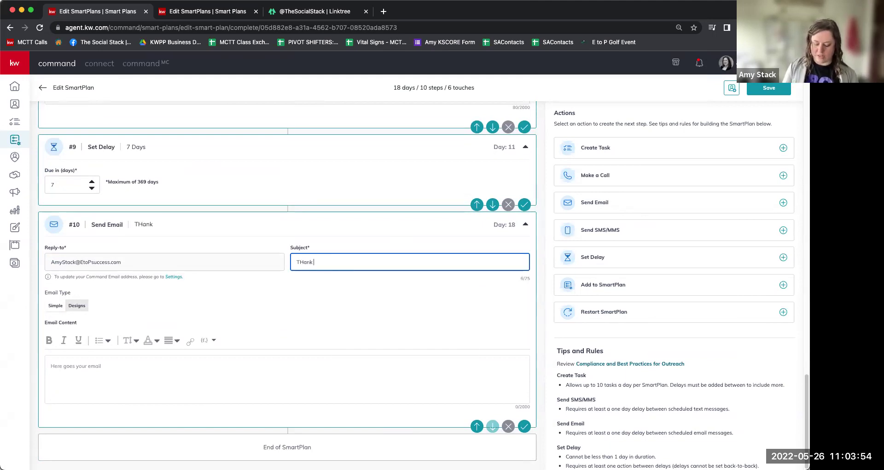
{"action": "type", "text": "You Sponsiors"}
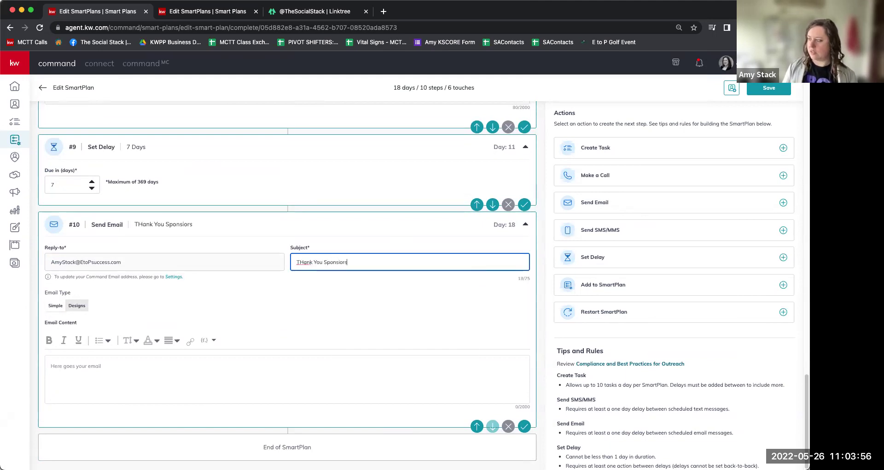
{"action": "right_click", "coordinate": [339, 261]}
{"action": "left_click", "coordinate": [354, 265]}
{"action": "right_click", "coordinate": [304, 262]}
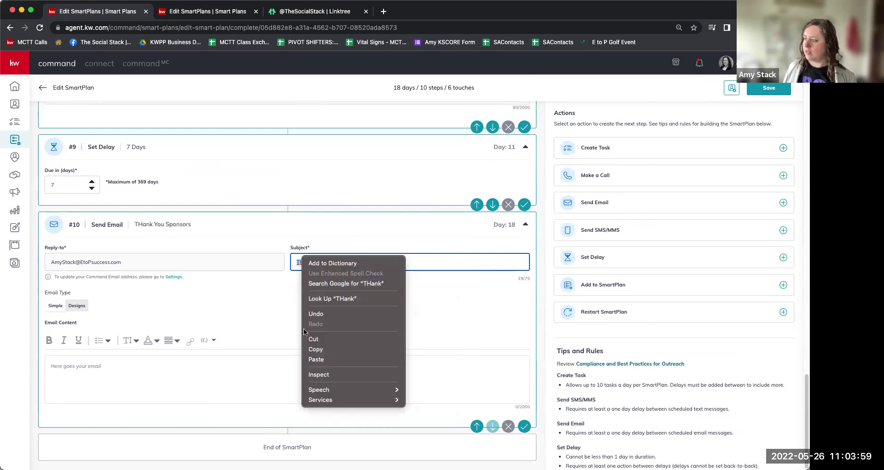
{"action": "key", "text": "Escape"}
{"action": "left_click", "coordinate": [306, 262]}
{"action": "key", "text": "BackSpace"}
{"action": "type", "text": "h"}
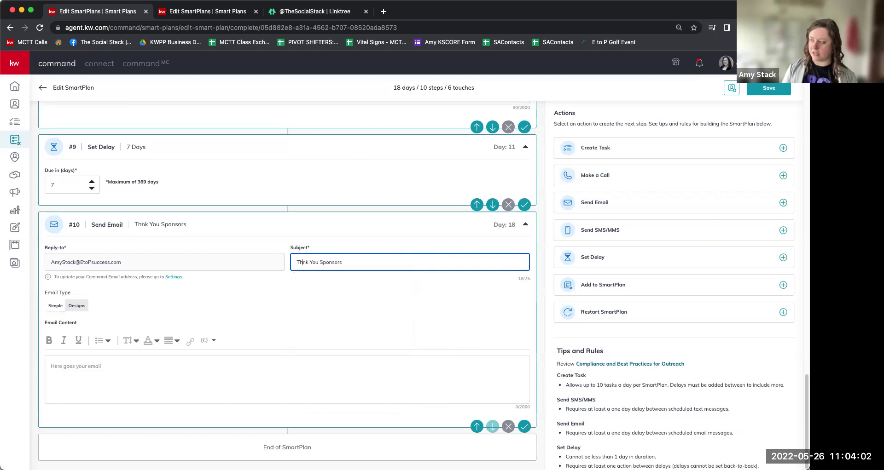
Write "Build a thank you email to share your allied partners info" as the first content line of the Thank You Sponsors email.
{"action": "left_click", "coordinate": [109, 355]}
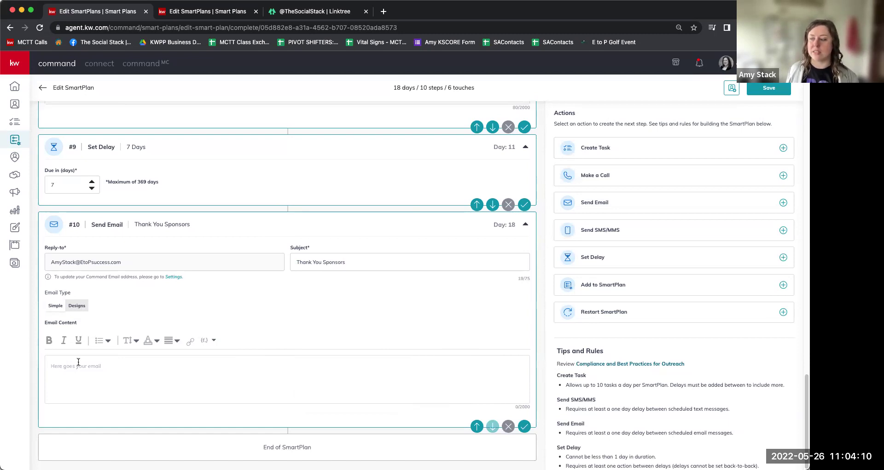
{"action": "left_click", "coordinate": [51, 366]}
{"action": "type", "text": "Build"}
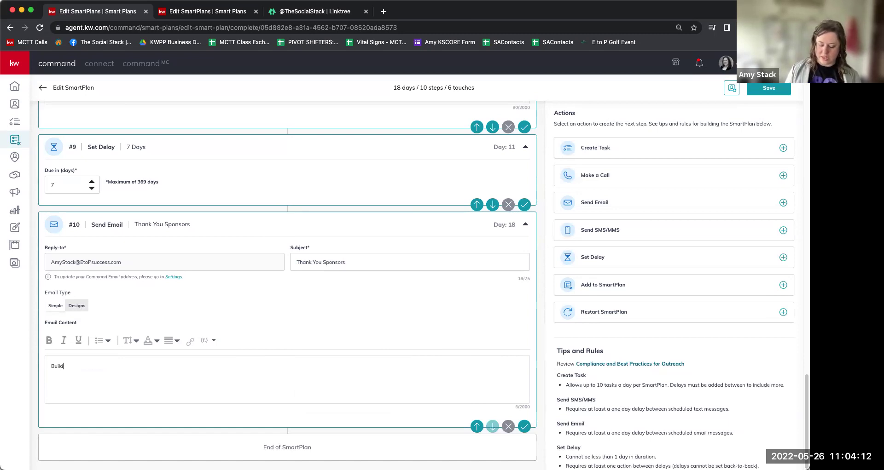
{"action": "type", "text": " a thank you e"}
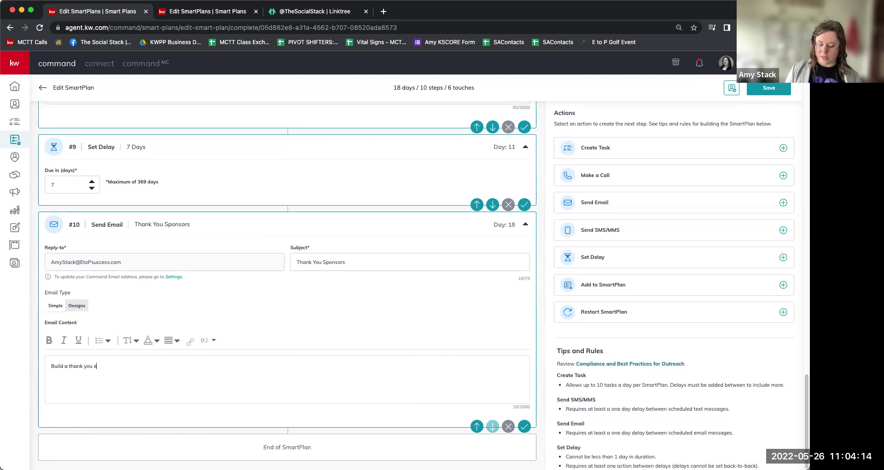
{"action": "type", "text": "mail to share "}
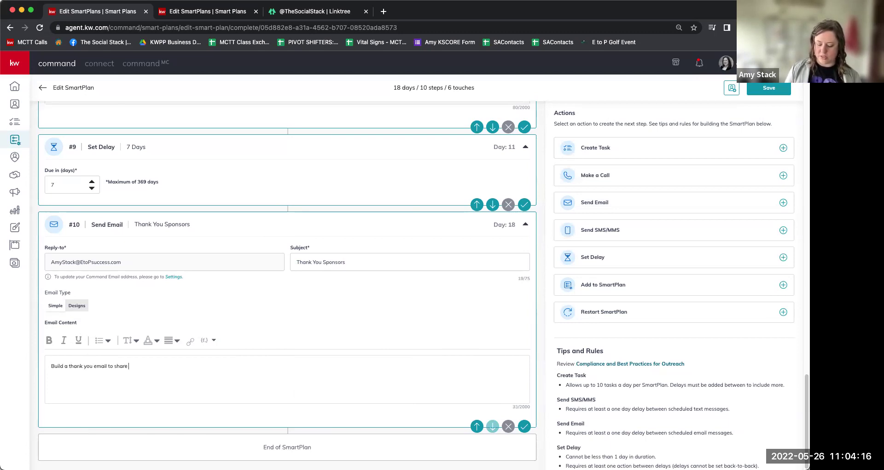
{"action": "type", "text": "your allied partners info"}
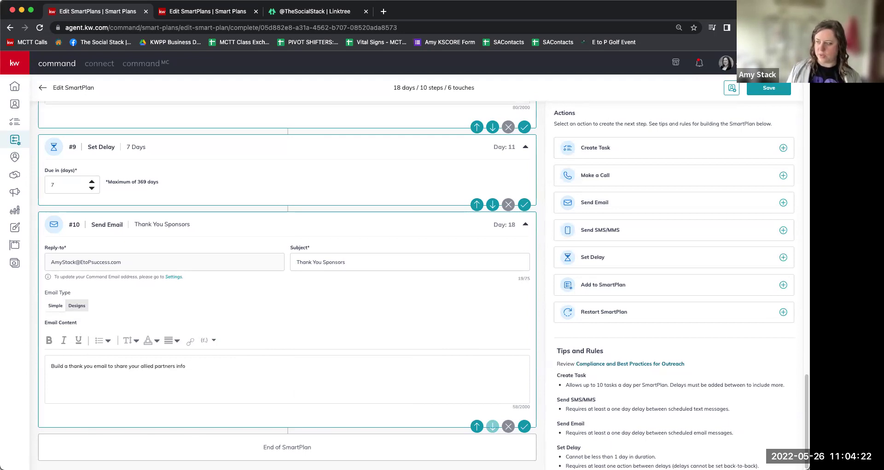
Add a second line to the sponsor email reading "- what makes them great & how they supported you/made the event possible".
{"action": "type", "text": " - what"}
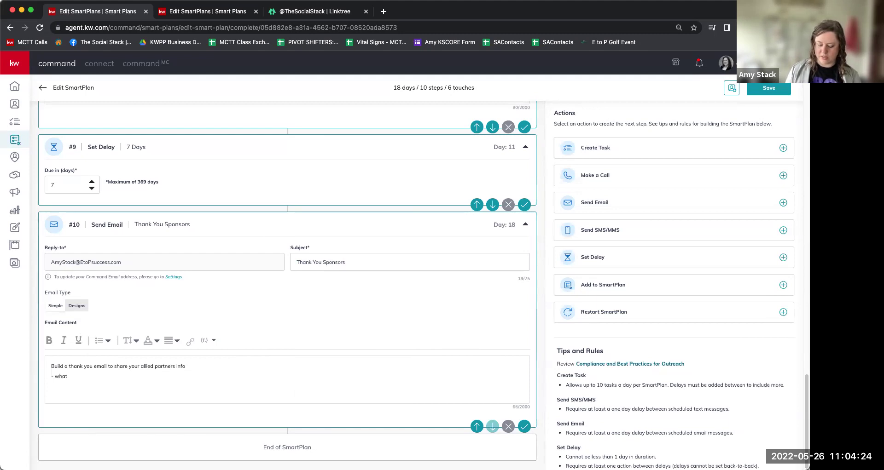
{"action": "type", "text": " makes them great & how they "}
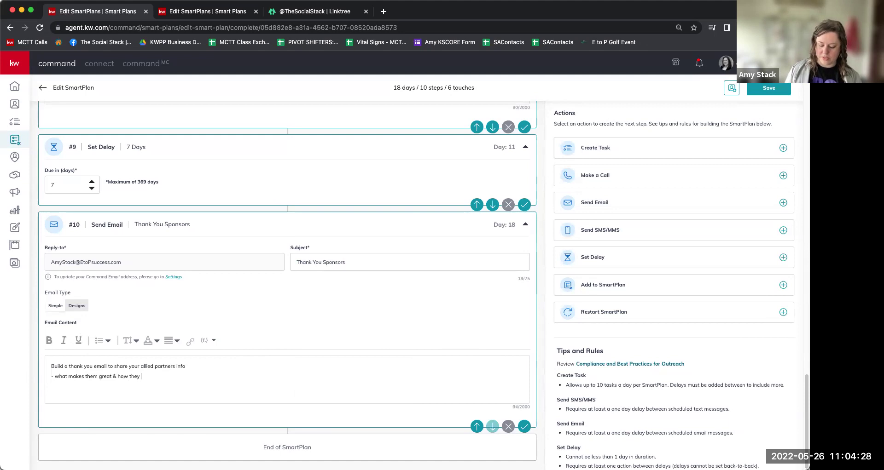
{"action": "type", "text": "su"}
{"action": "type", "text": "orted"}
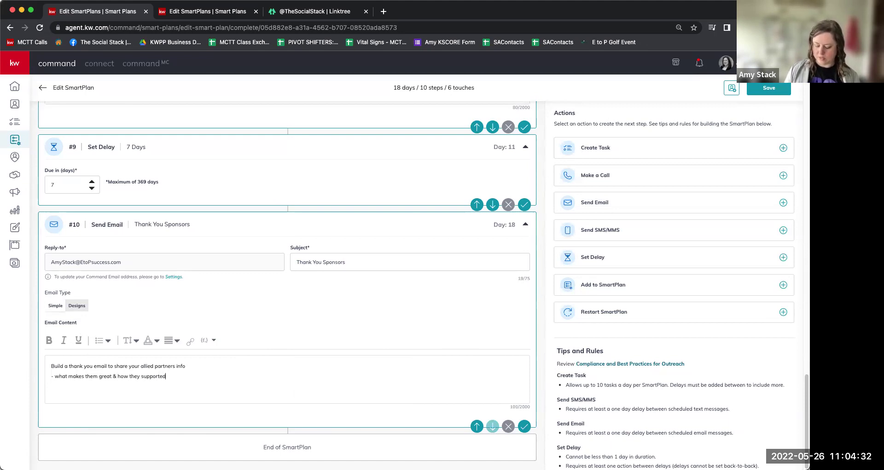
{"action": "type", "text": " you/made "}
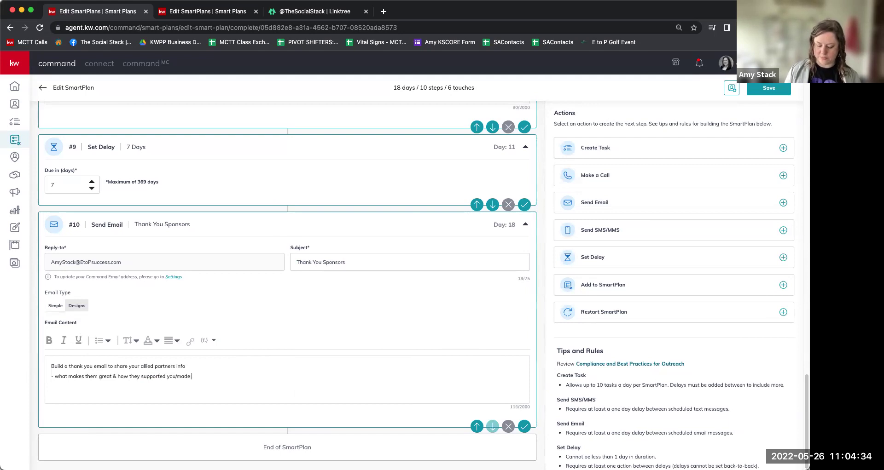
{"action": "type", "text": "the event possible"}
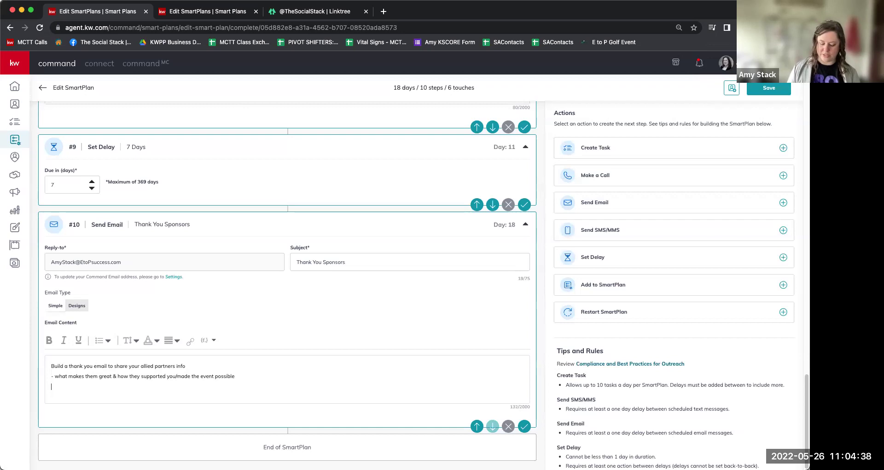
Add a blank line and an "add email signature" line at the end of the sponsor email's content.
{"action": "key", "text": "Return"}
{"action": "key", "text": "Return"}
{"action": "type", "text": "add email signature"}
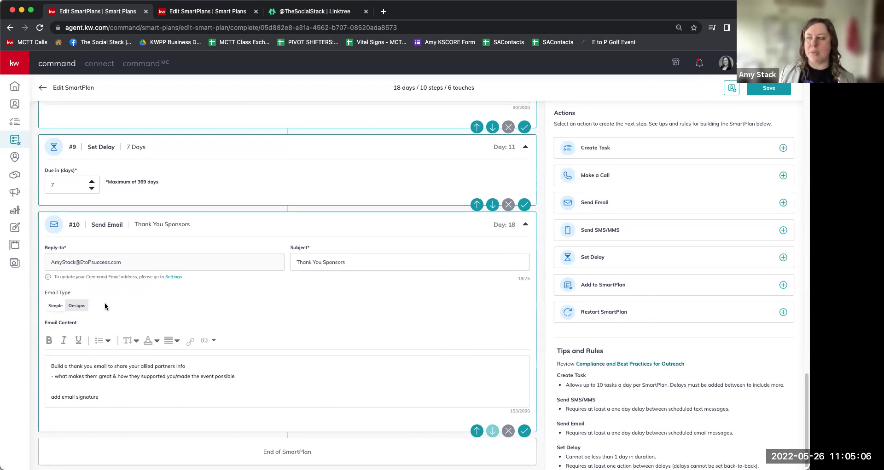
Review the SmartPlan's steps from the picture email and social media task down to the sponsor thank-you email.
{"action": "scroll", "coordinate": [169, 218], "scroll_direction": "up", "scroll_amount": 10}
{"action": "scroll", "coordinate": [170, 218], "scroll_direction": "up", "scroll_amount": 10}
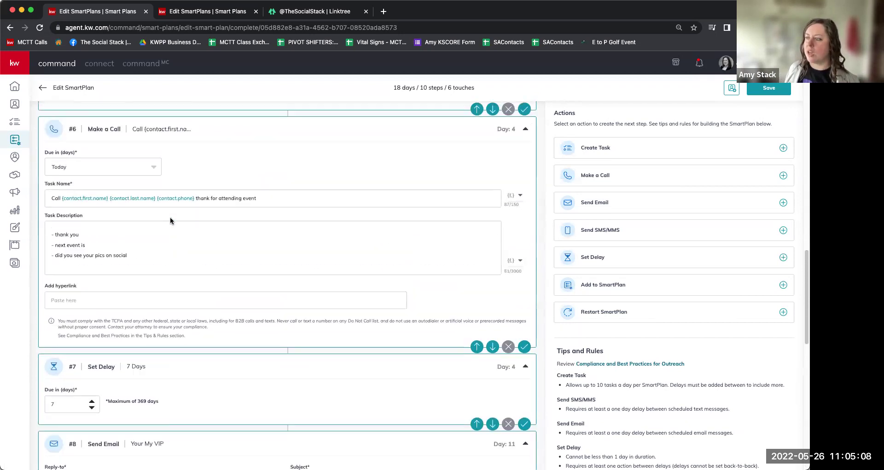
{"action": "scroll", "coordinate": [170, 218], "scroll_direction": "up", "scroll_amount": 4}
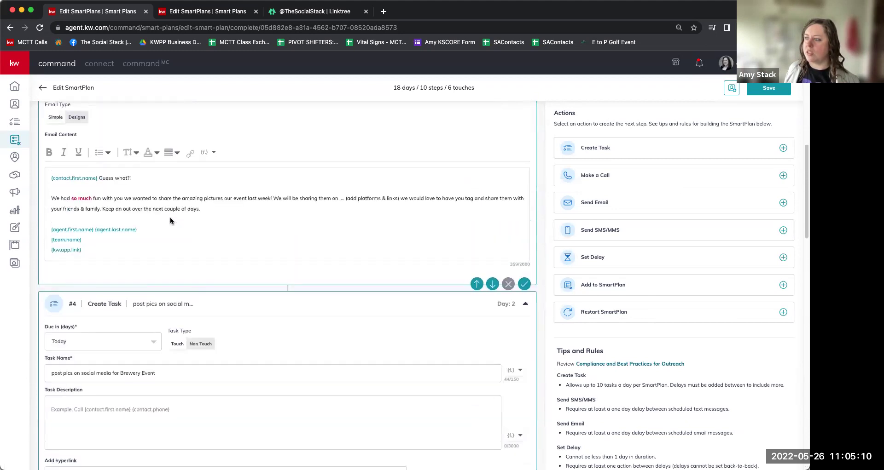
{"action": "left_click", "coordinate": [209, 210]}
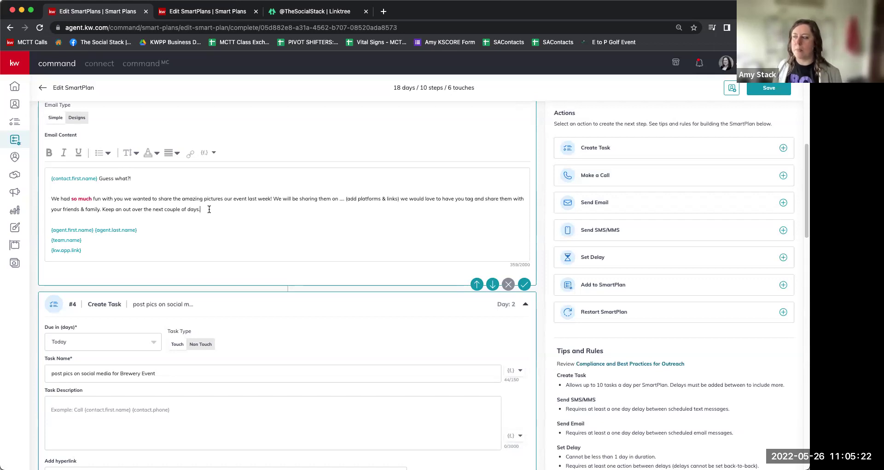
{"action": "scroll", "coordinate": [209, 209], "scroll_direction": "down", "scroll_amount": 10}
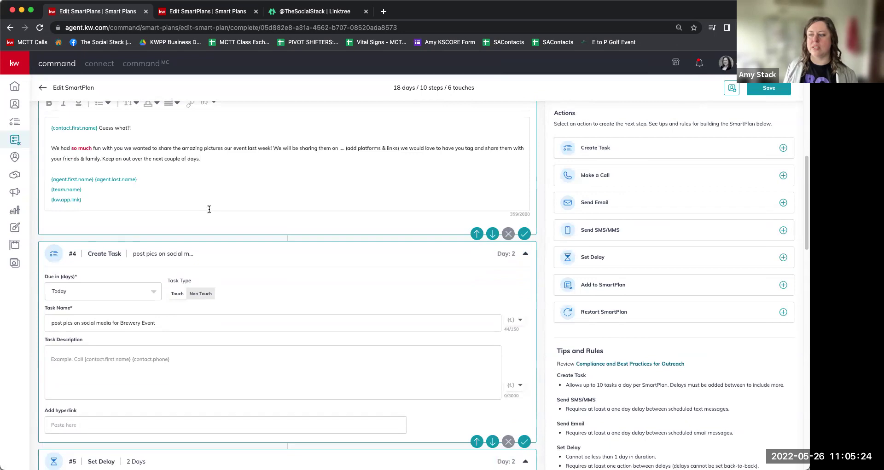
{"action": "scroll", "coordinate": [209, 209], "scroll_direction": "down", "scroll_amount": 10}
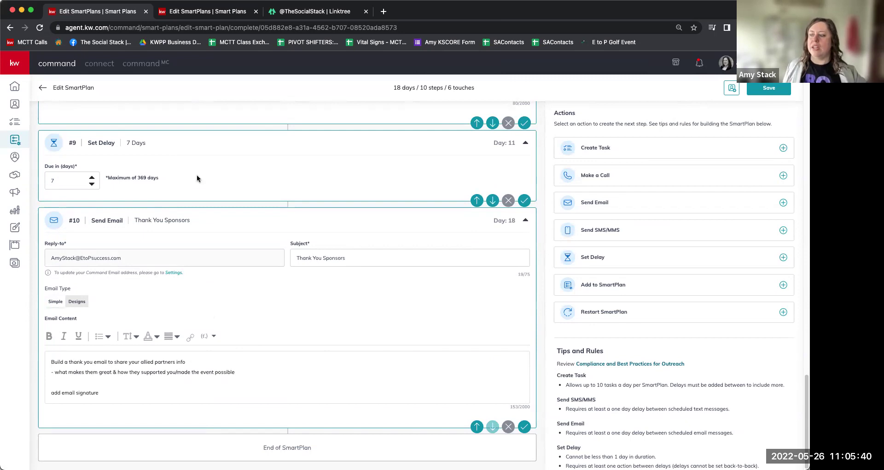
{"action": "scroll", "coordinate": [219, 209], "scroll_direction": "up", "scroll_amount": 3}
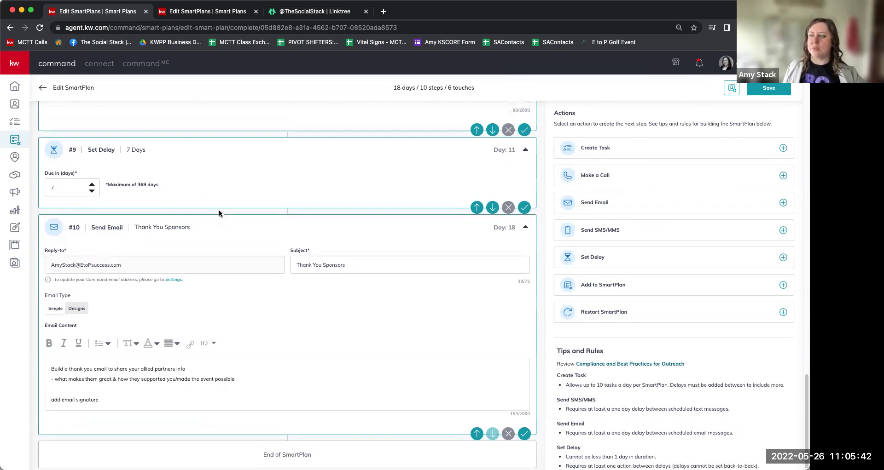
{"action": "scroll", "coordinate": [219, 213], "scroll_direction": "down", "scroll_amount": 3}
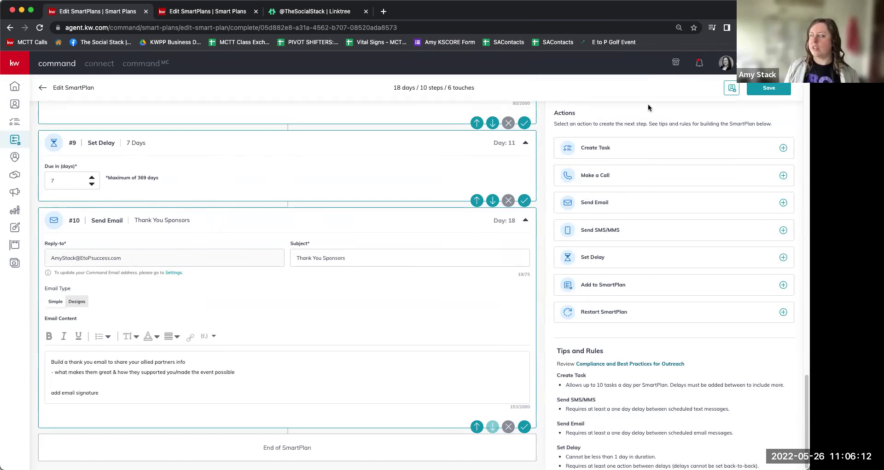
Append an Add to SmartPlan action after the sponsor email, with a 5-day Set Delay placed before it.
{"action": "left_click", "coordinate": [612, 285]}
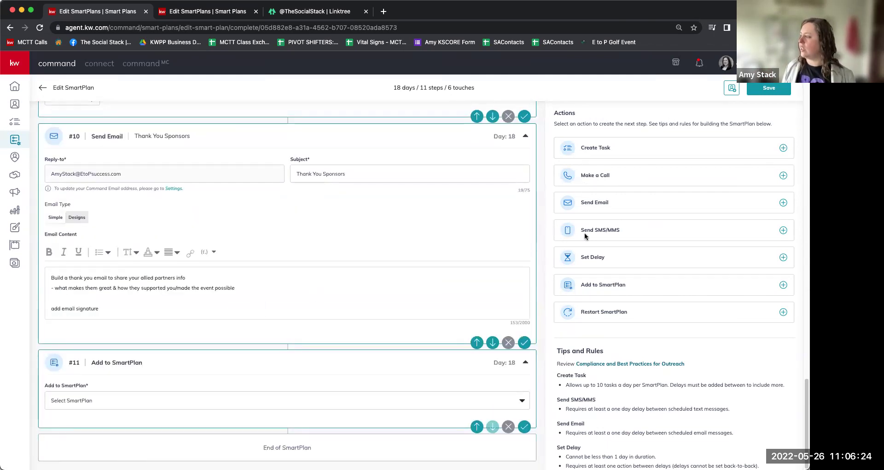
{"action": "left_click", "coordinate": [585, 260]}
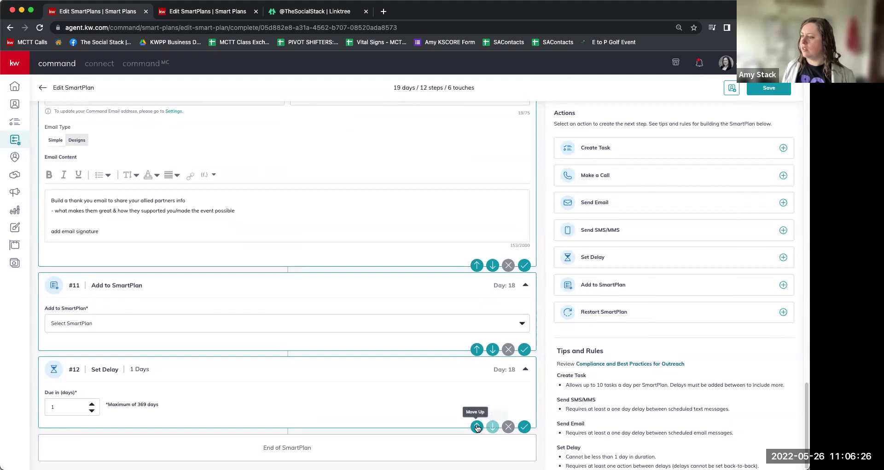
{"action": "left_click", "coordinate": [477, 427]}
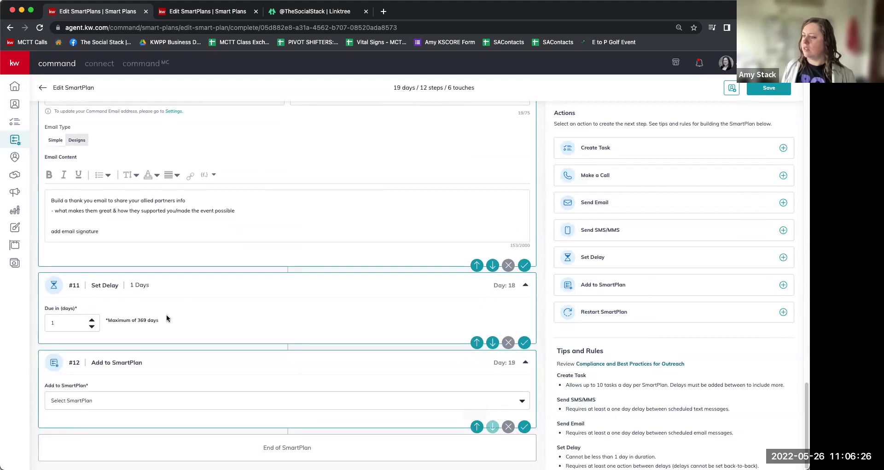
{"action": "left_click", "coordinate": [92, 321]}
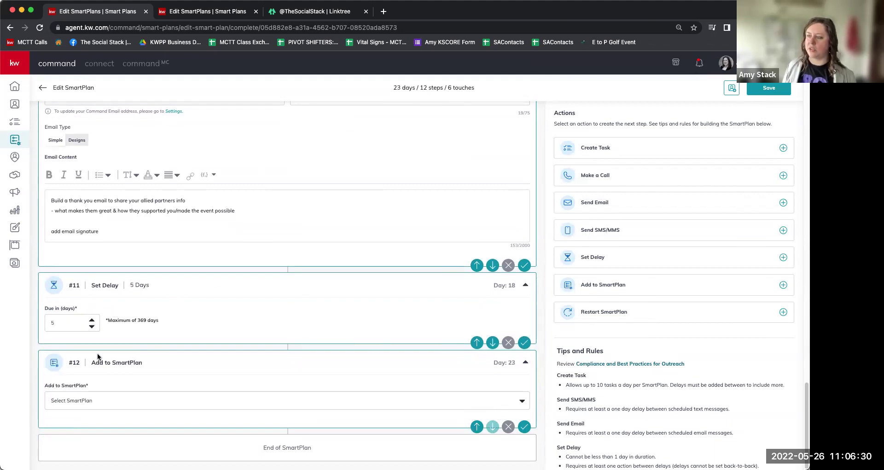
Search for "intro" in the Add to SmartPlan action and select "My Intro to Monthly Neighborhood Nurture".
{"action": "left_click", "coordinate": [134, 401]}
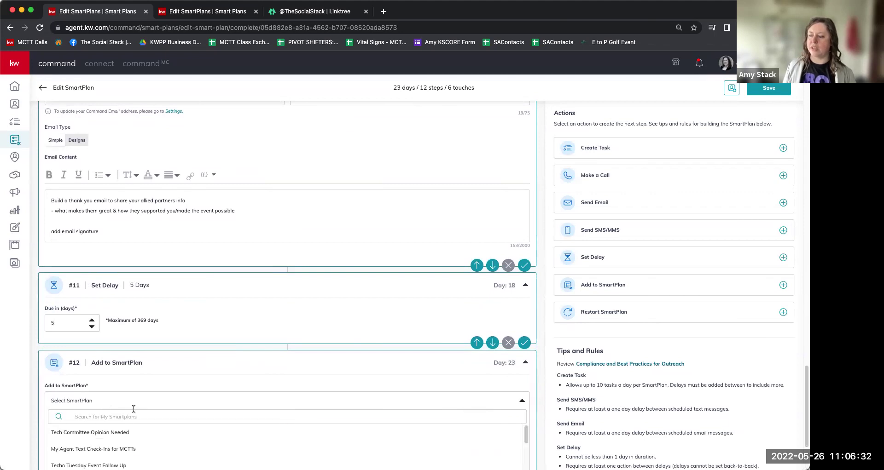
{"action": "left_click", "coordinate": [133, 410]}
{"action": "type", "text": "intro"}
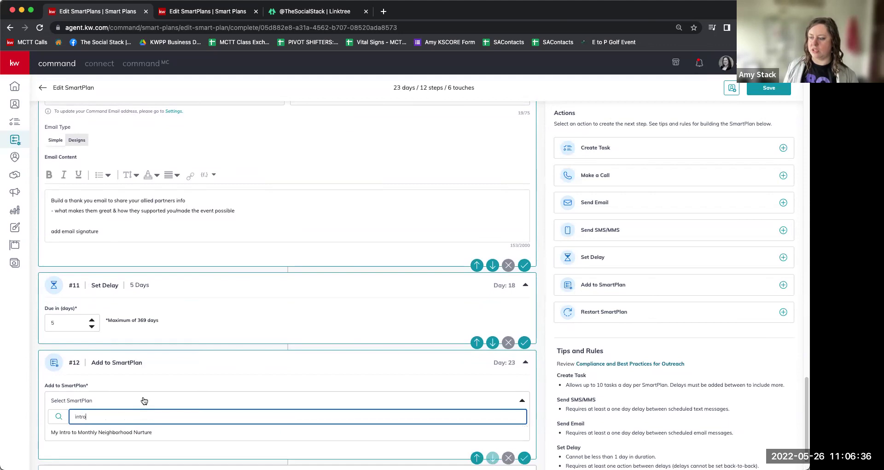
{"action": "left_click", "coordinate": [124, 431]}
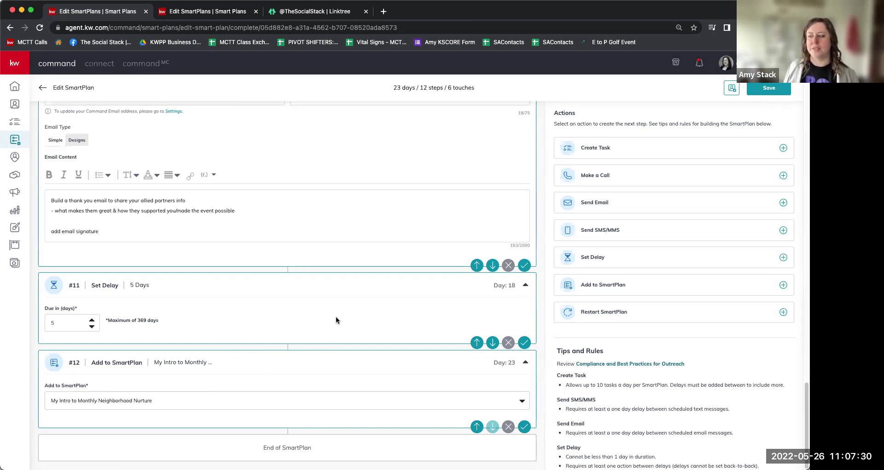
Look over the finished plan, save it and return to the My SmartPlans list.
{"action": "scroll", "coordinate": [281, 255], "scroll_direction": "up", "scroll_amount": 1}
{"action": "scroll", "coordinate": [280, 257], "scroll_direction": "up", "scroll_amount": 20}
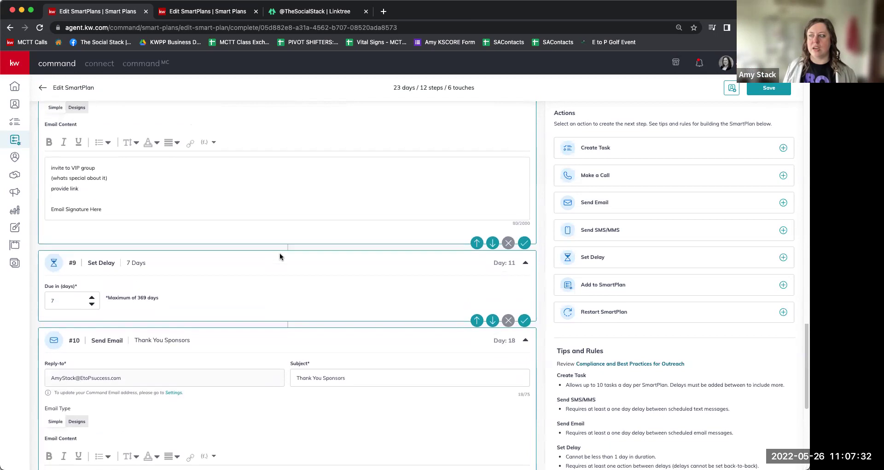
{"action": "scroll", "coordinate": [280, 254], "scroll_direction": "up", "scroll_amount": 5}
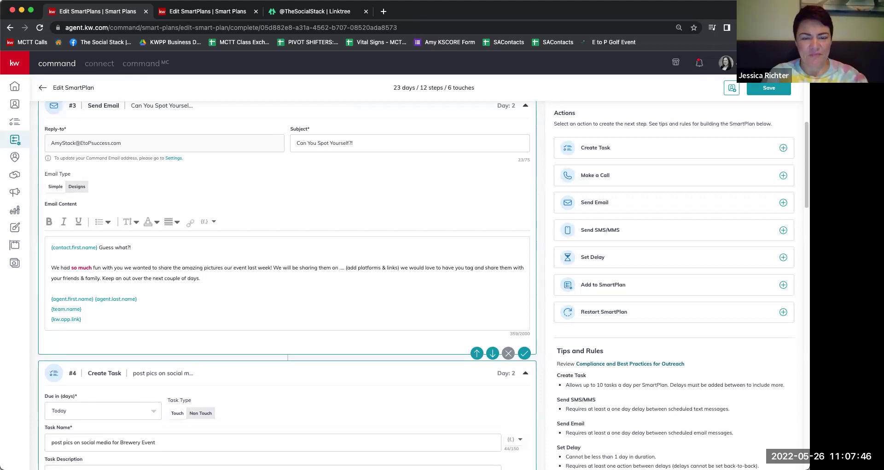
{"action": "scroll", "coordinate": [396, 331], "scroll_direction": "down", "scroll_amount": 10}
{"action": "scroll", "coordinate": [396, 334], "scroll_direction": "down", "scroll_amount": 15}
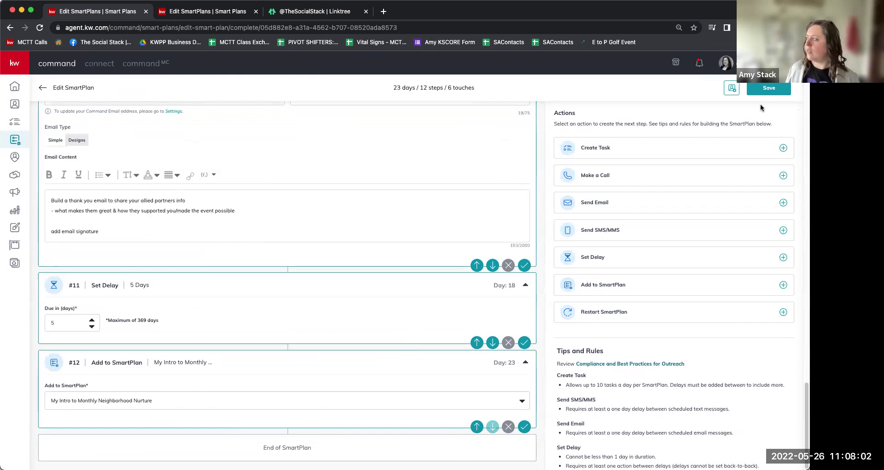
{"action": "left_click", "coordinate": [767, 91]}
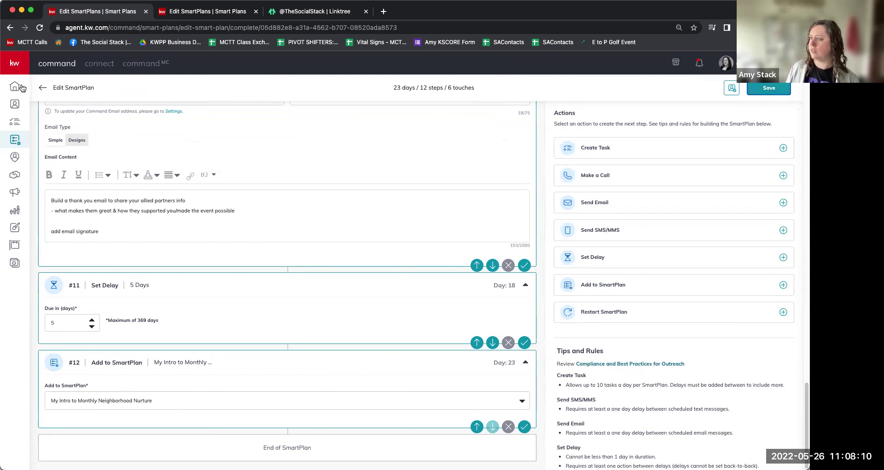
{"action": "left_click", "coordinate": [43, 87]}
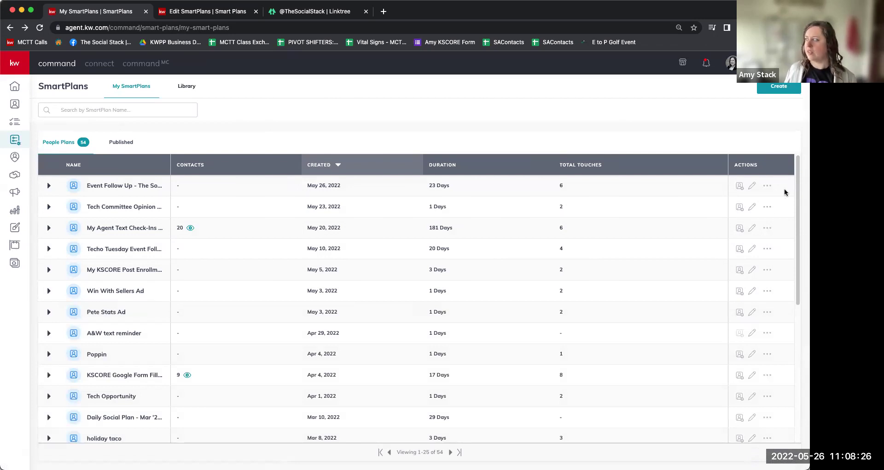
Start publishing "Event Follow Up - The Social Stack" to the library and proceed past both linked SmartPlans to the main plan.
{"action": "left_click", "coordinate": [767, 185]}
{"action": "left_click", "coordinate": [741, 216]}
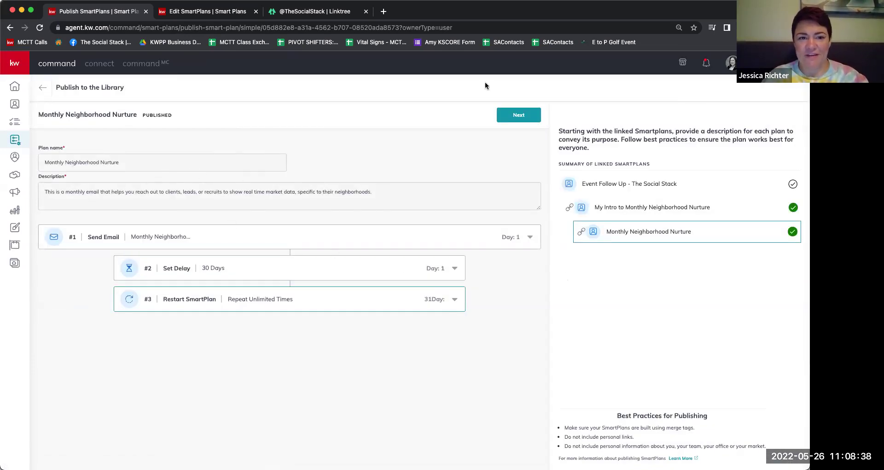
{"action": "left_click", "coordinate": [522, 114]}
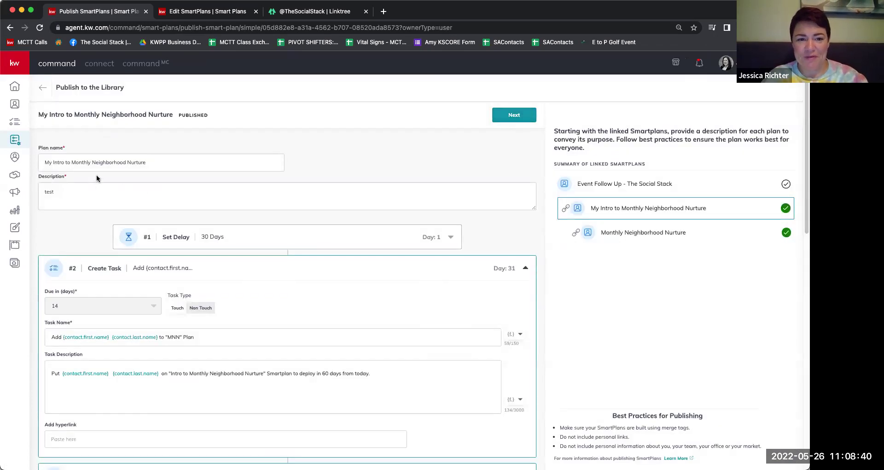
{"action": "left_click", "coordinate": [520, 117]}
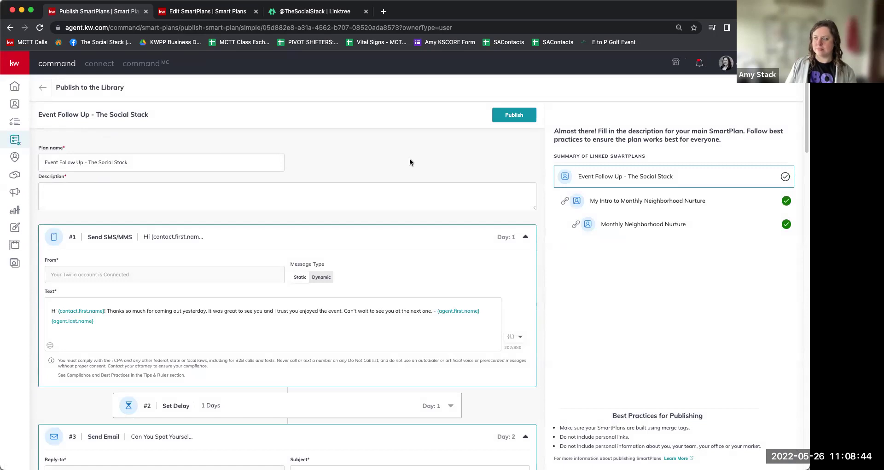
Begin the main plan's description with "this is a sample of touches you can put in place after a client event -".
{"action": "left_click", "coordinate": [302, 185]}
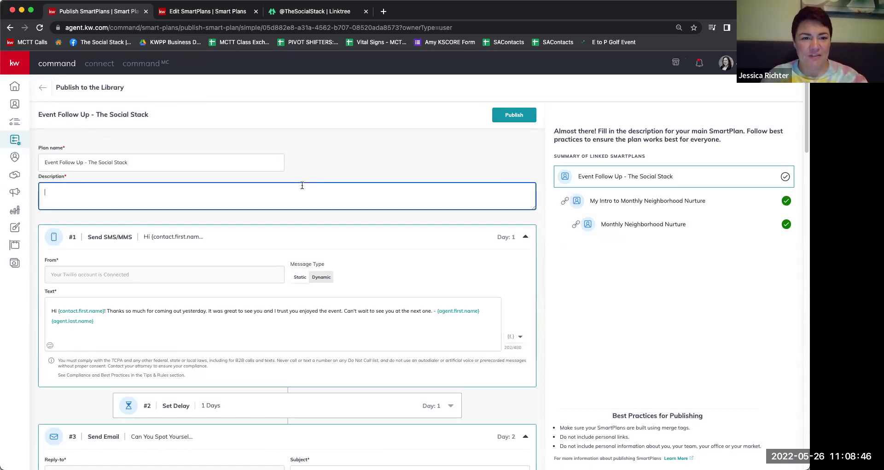
{"action": "type", "text": "this is a sampled of touches "}
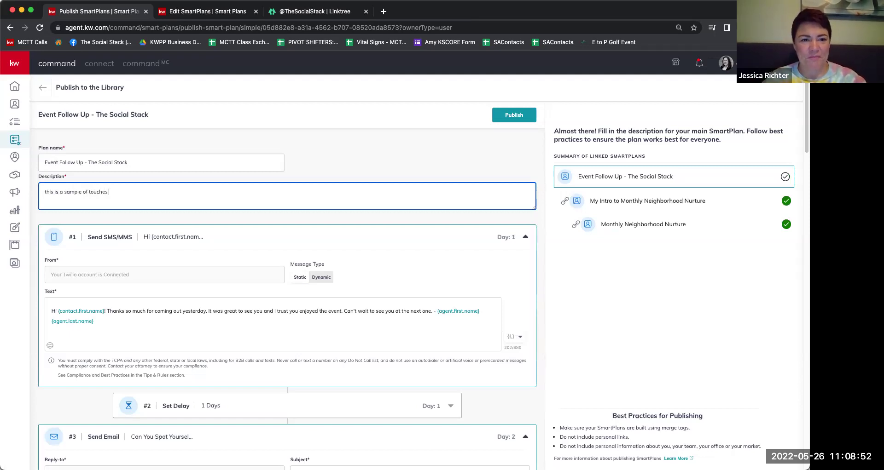
{"action": "type", "text": "you can put in"}
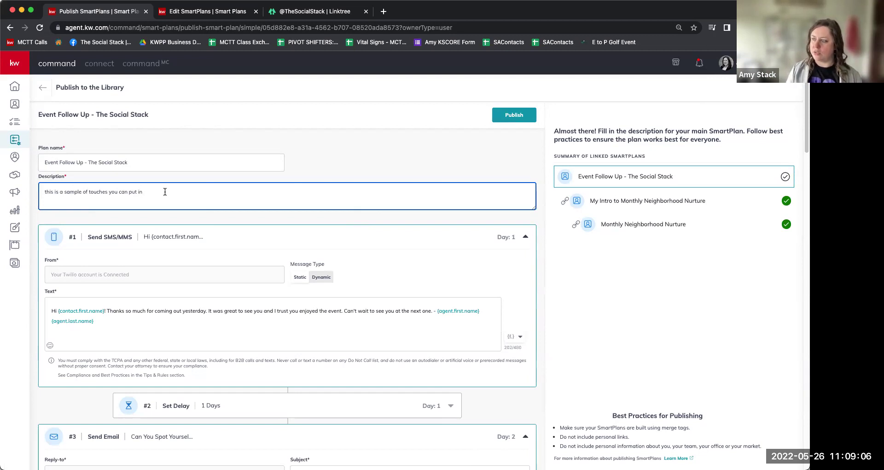
{"action": "type", "text": "place ag"}
{"action": "key", "text": "BackSpace"}
{"action": "key", "text": "BackSpace"}
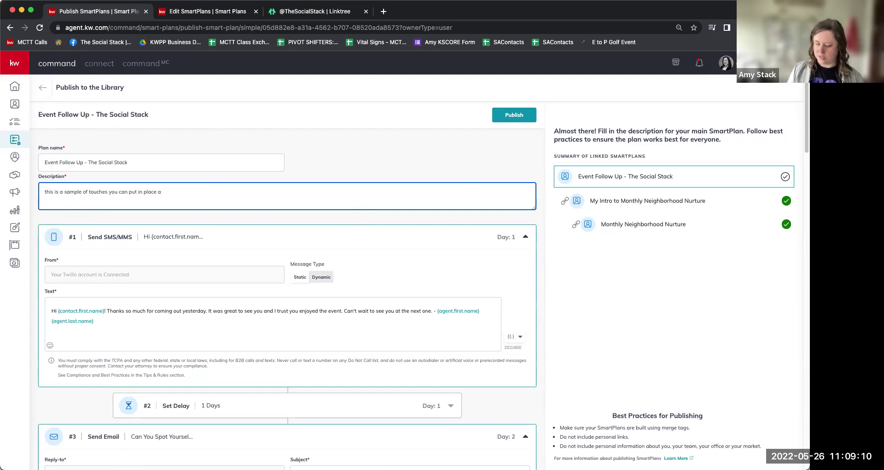
{"action": "type", "text": "fter a clint"}
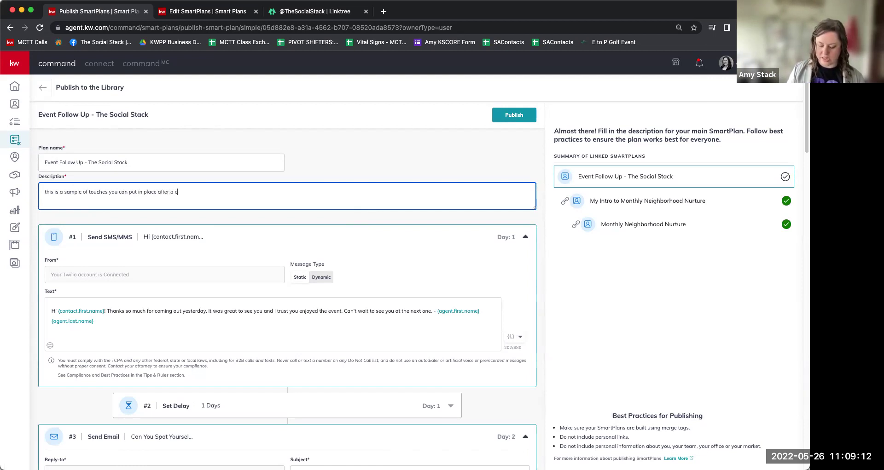
{"action": "key", "text": "BackSpace"}
{"action": "key", "text": "BackSpace"}
{"action": "key", "text": "BackSpace"}
{"action": "type", "text": "enct ev"}
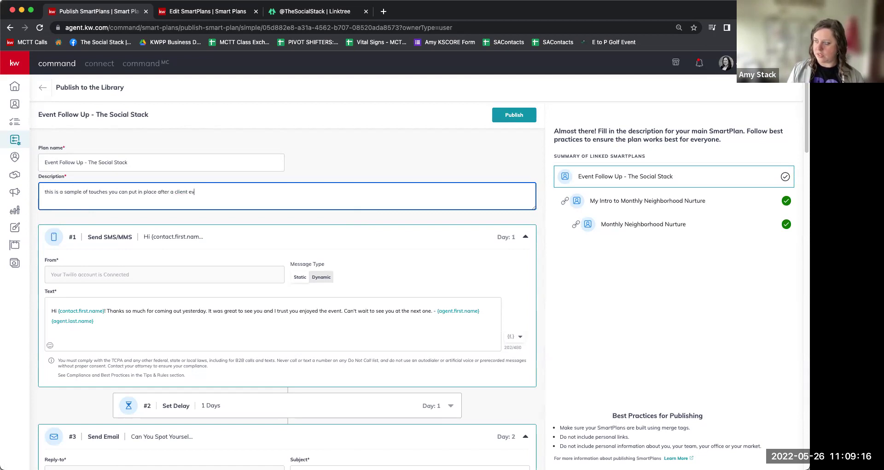
{"action": "type", "text": "ent - plase"}
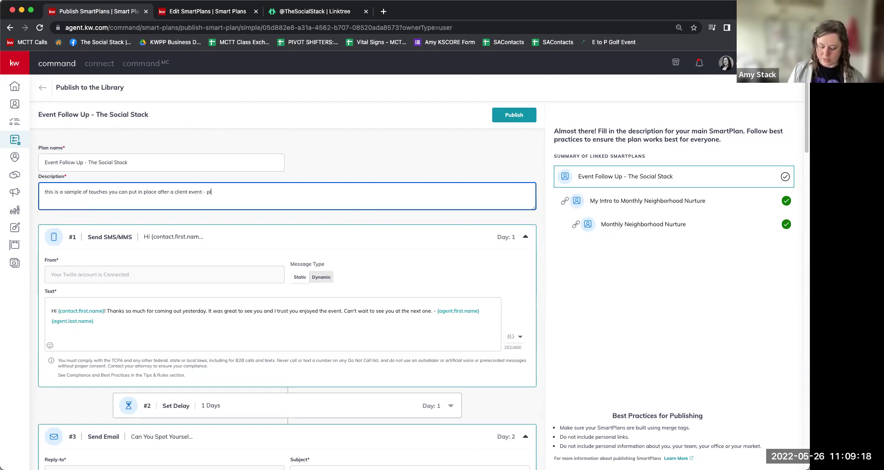
Complete the description with "please make sure to customize for your team/event & add your contact info etc." and publish the plan.
{"action": "key", "text": "BackSpace"}
{"action": "key", "text": "BackSpace"}
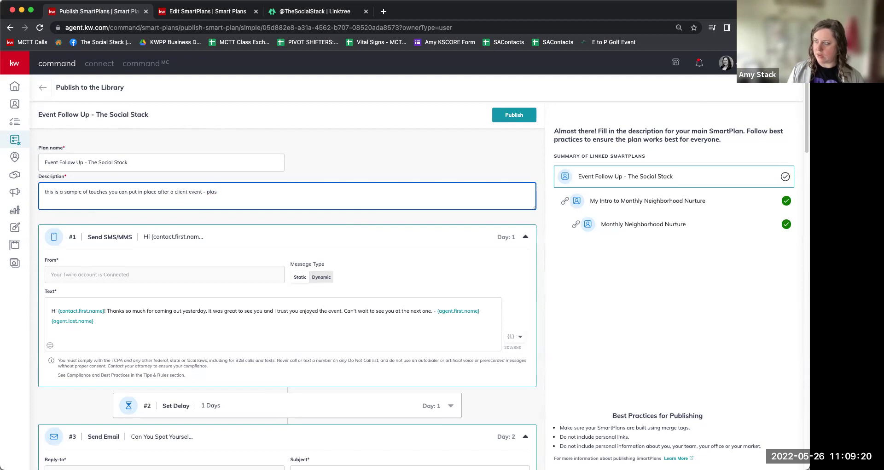
{"action": "key", "text": "BackSpace"}
{"action": "type", "text": "ease make "}
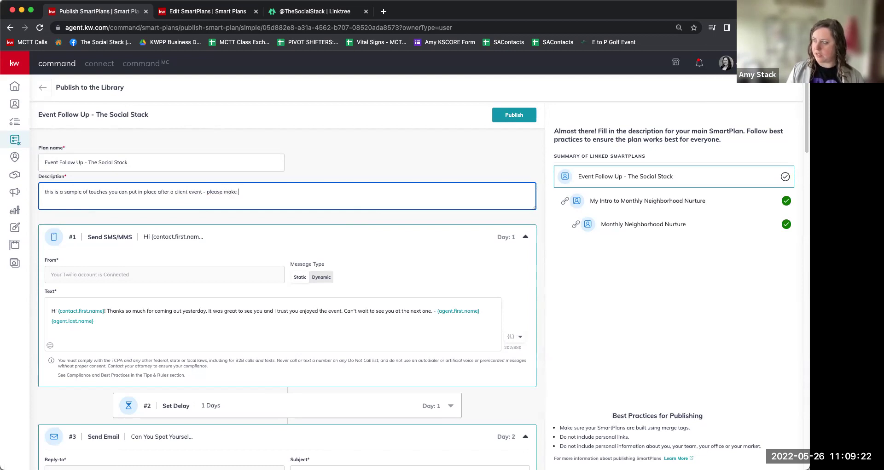
{"action": "type", "text": "sure to customize for your tea"}
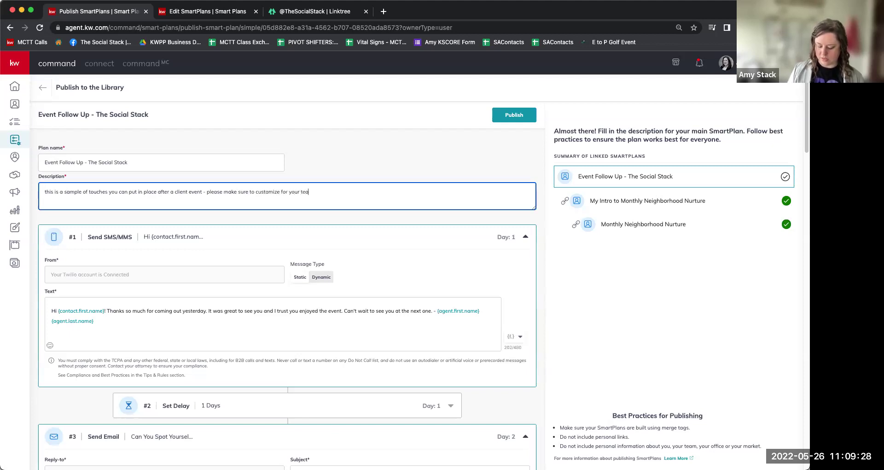
{"action": "type", "text": "m/event "}
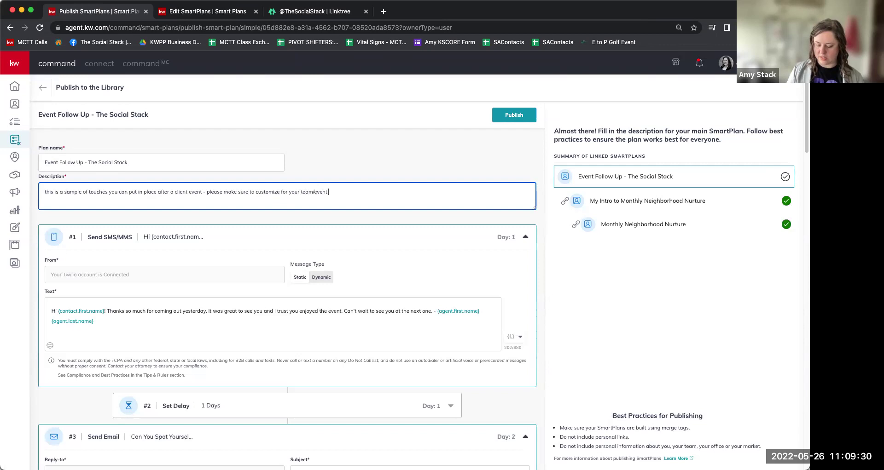
{"action": "type", "text": "& add "}
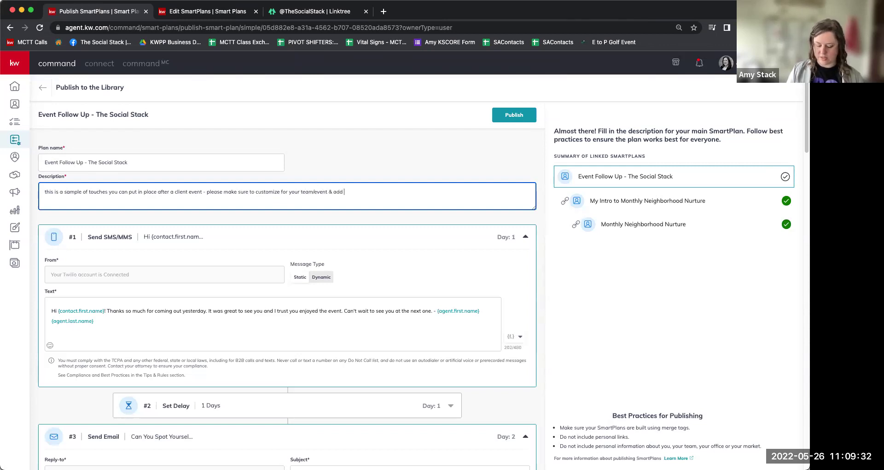
{"action": "type", "text": "your"}
{"action": "type", "text": " co"}
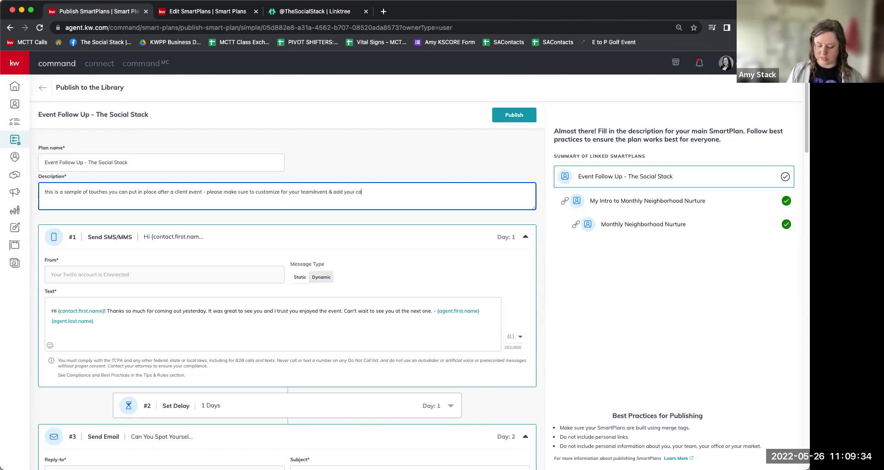
{"action": "type", "text": "ntact inf"}
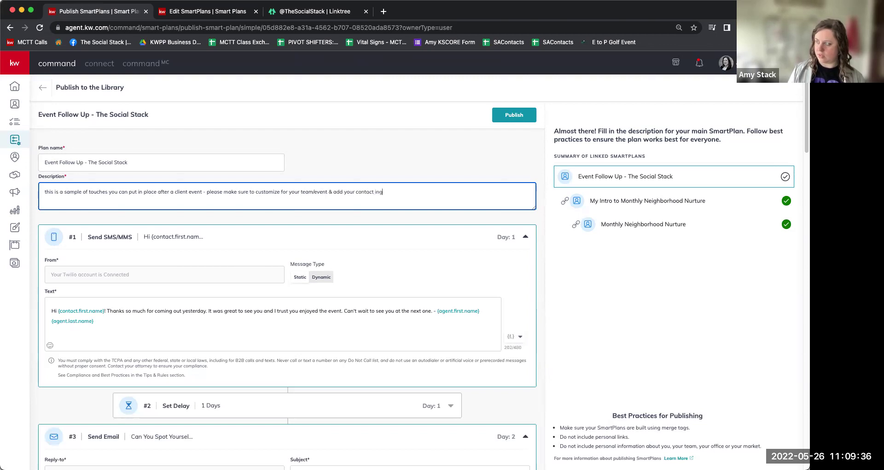
{"action": "type", "text": "o etc."}
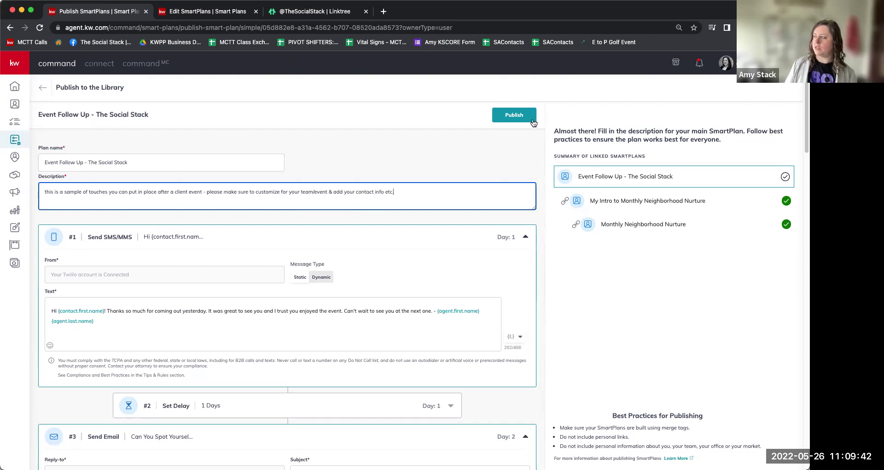
{"action": "left_click", "coordinate": [518, 118]}
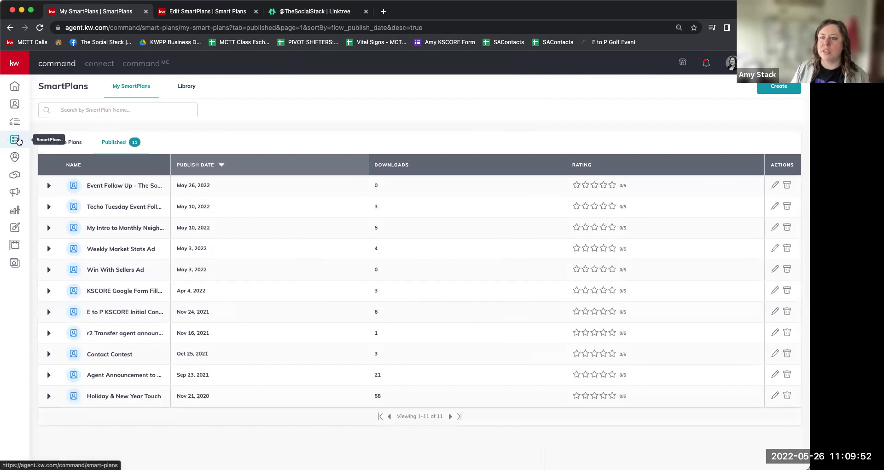
Search the SmartPlans Library by SmartPlan name for "the social stack".
{"action": "left_click", "coordinate": [187, 87]}
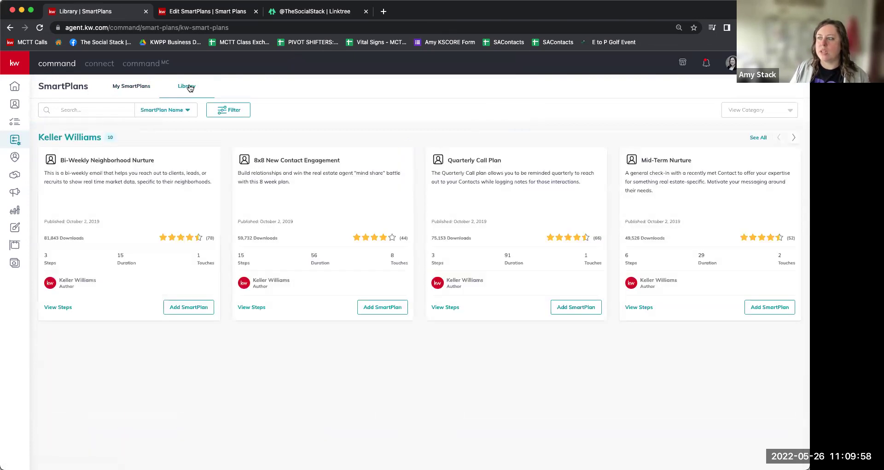
{"action": "left_click", "coordinate": [101, 113]}
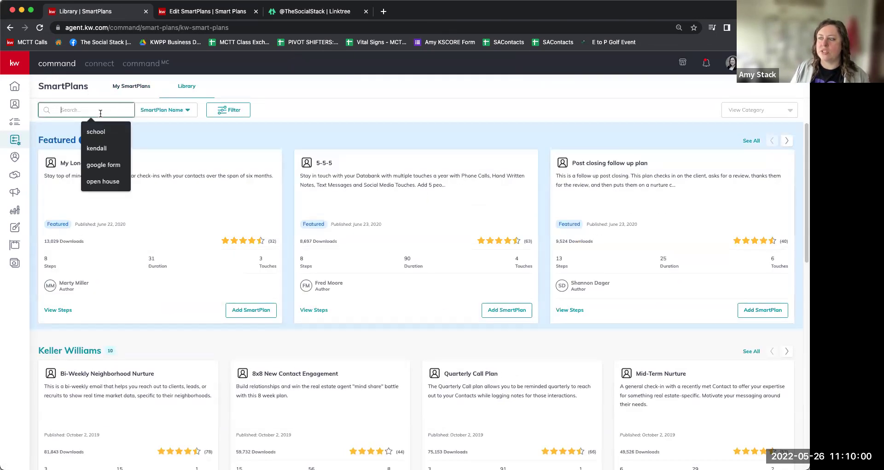
{"action": "left_click", "coordinate": [179, 112]}
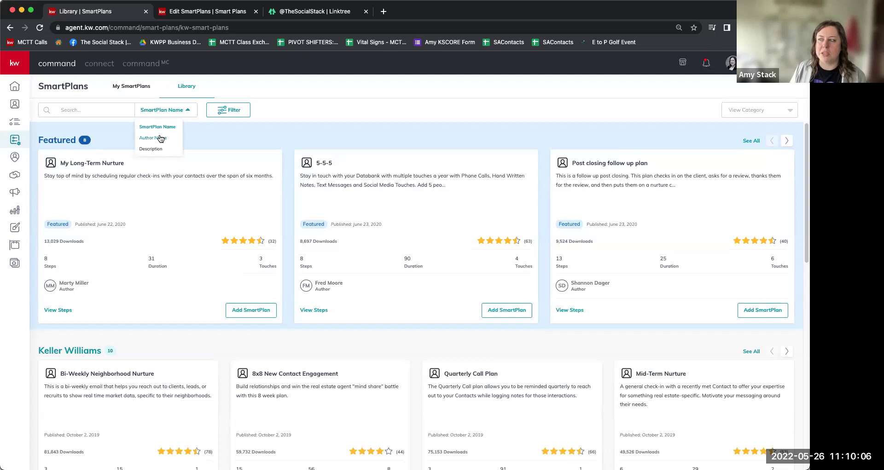
{"action": "left_click", "coordinate": [93, 108]}
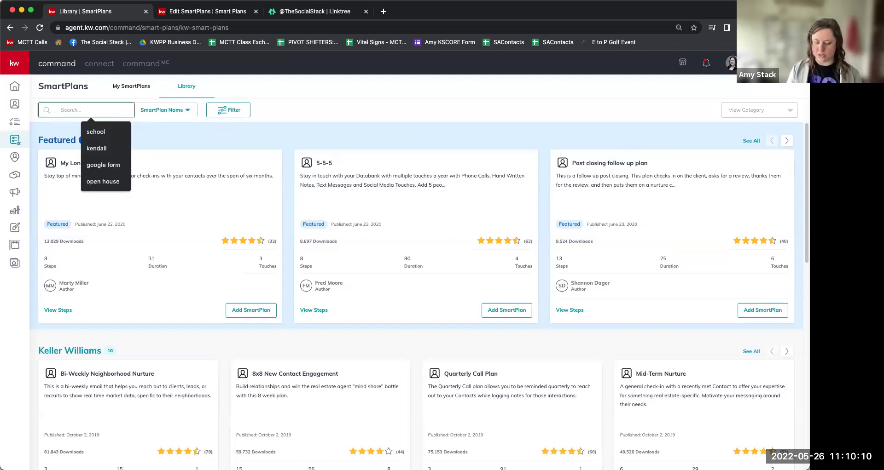
{"action": "type", "text": "the social stack"}
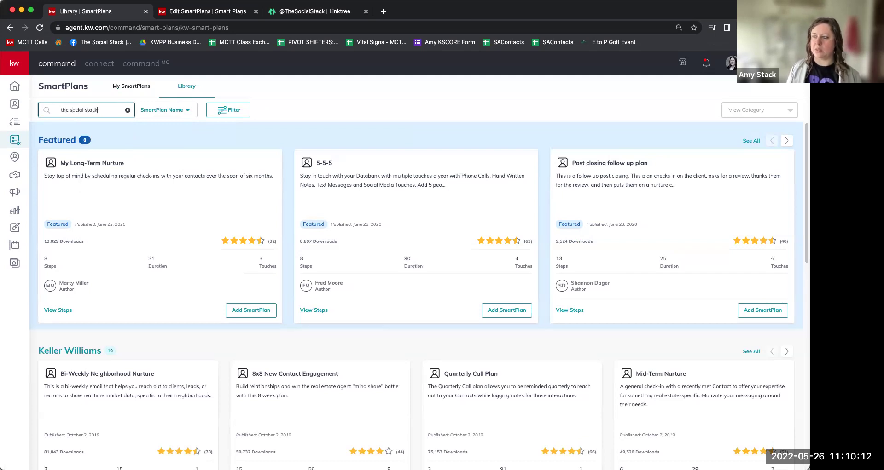
{"action": "key", "text": "Return"}
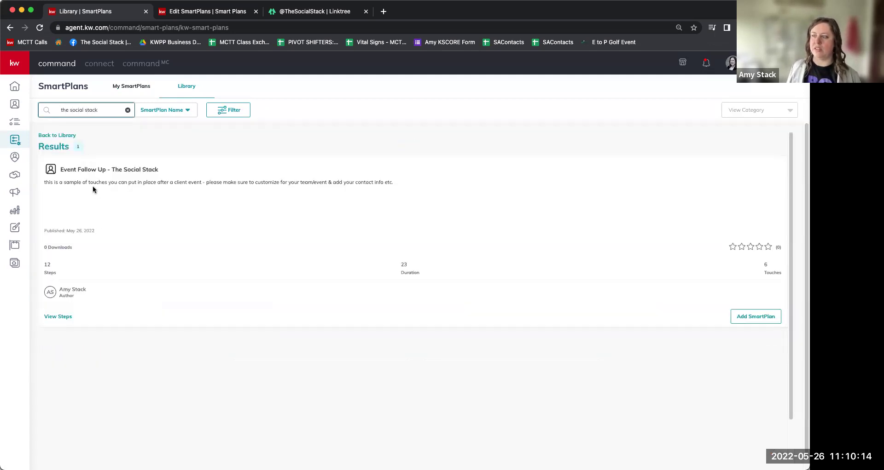